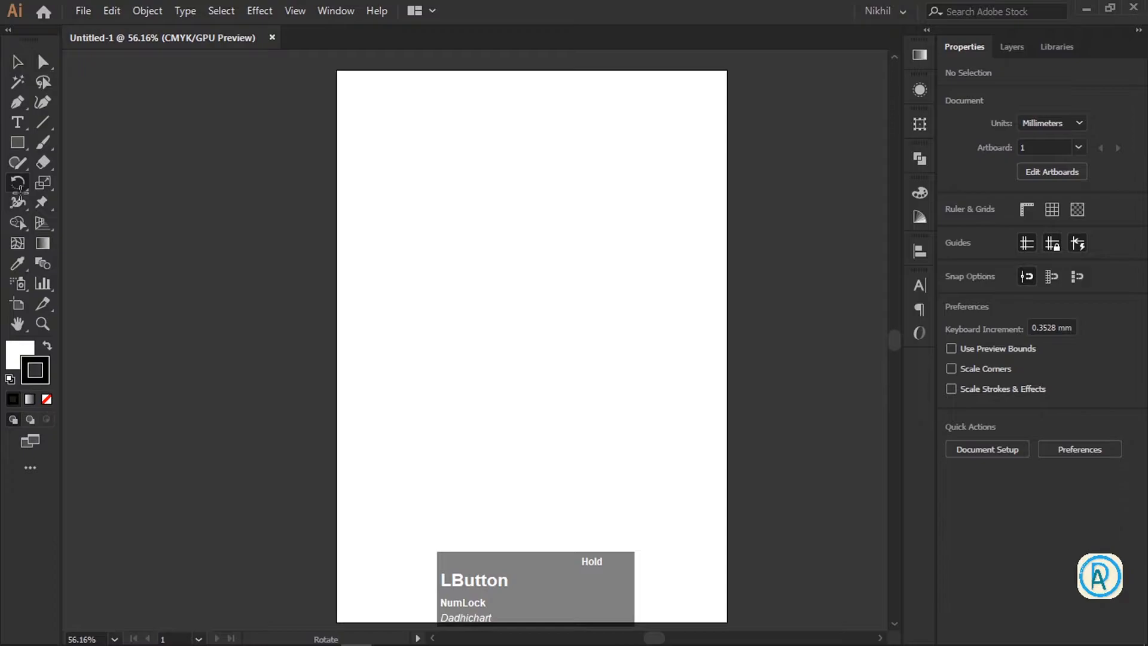
{"action": "left_click", "coordinate": [19, 185]}
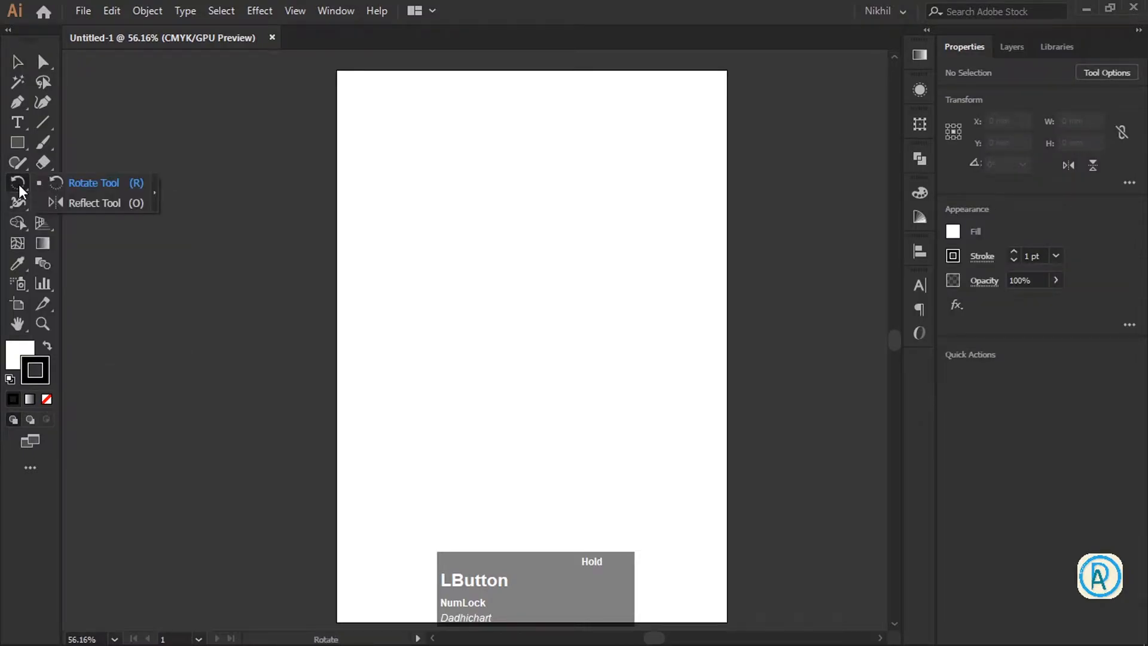
{"action": "left_click", "coordinate": [17, 61]}
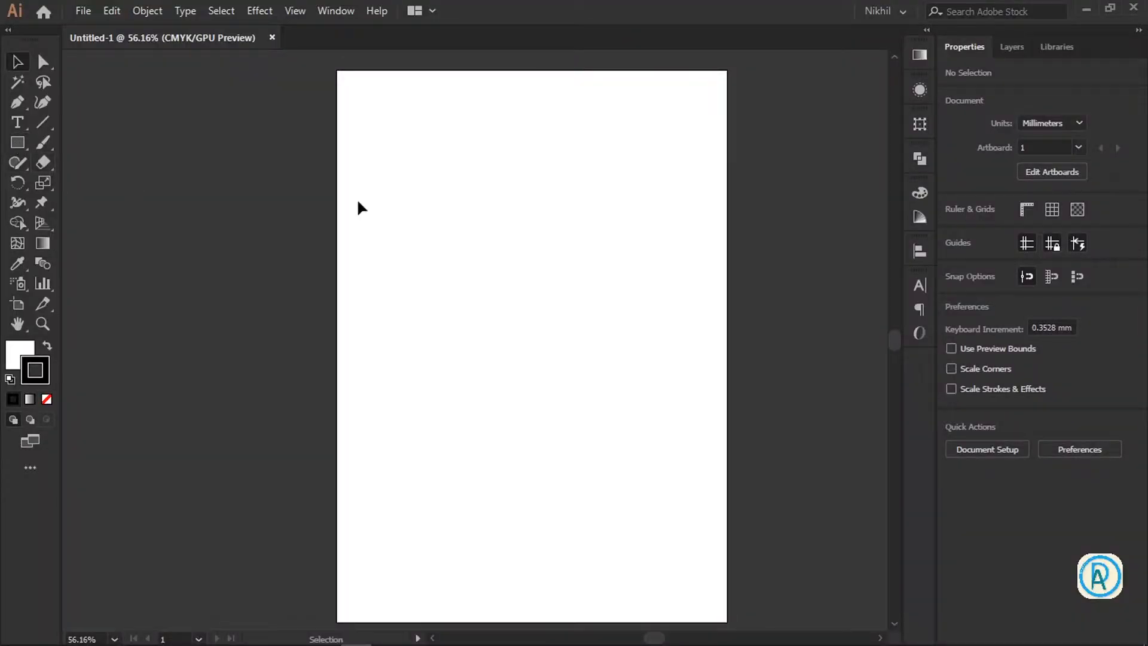
Draw a circle about 53 mm in diameter in the upper part of the artboard with the Ellipse tool.
{"action": "left_click", "coordinate": [16, 150]}
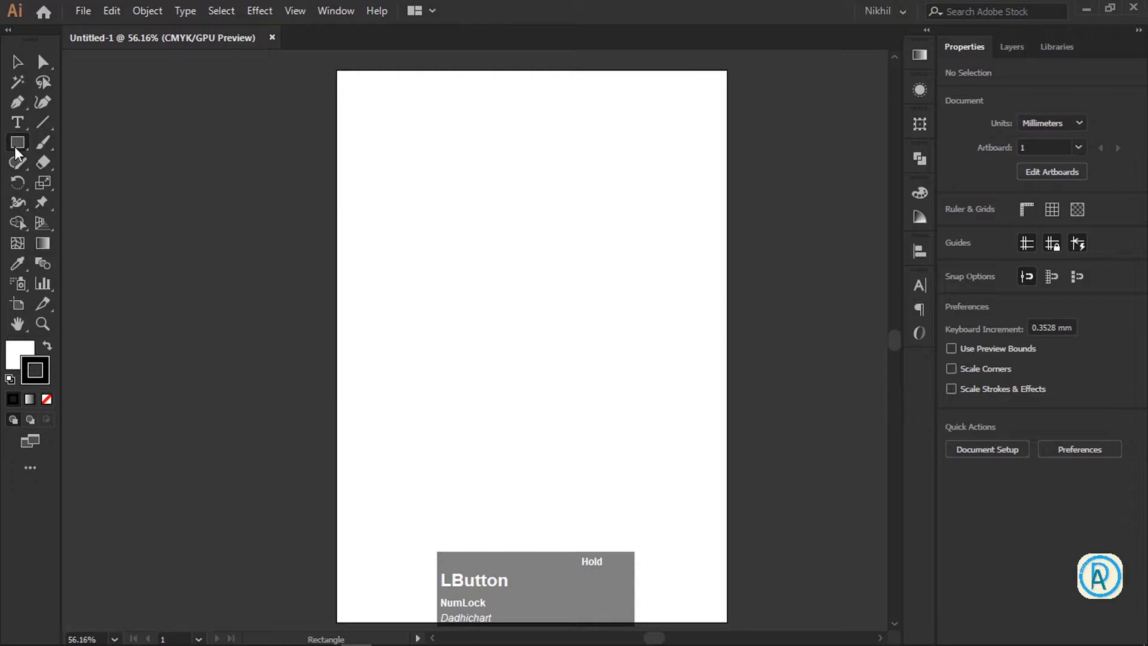
{"action": "left_click_drag", "start_coordinate": [16, 152], "coordinate": [180, 183]}
{"action": "left_click_drag", "start_coordinate": [420, 198], "coordinate": [495, 295]}
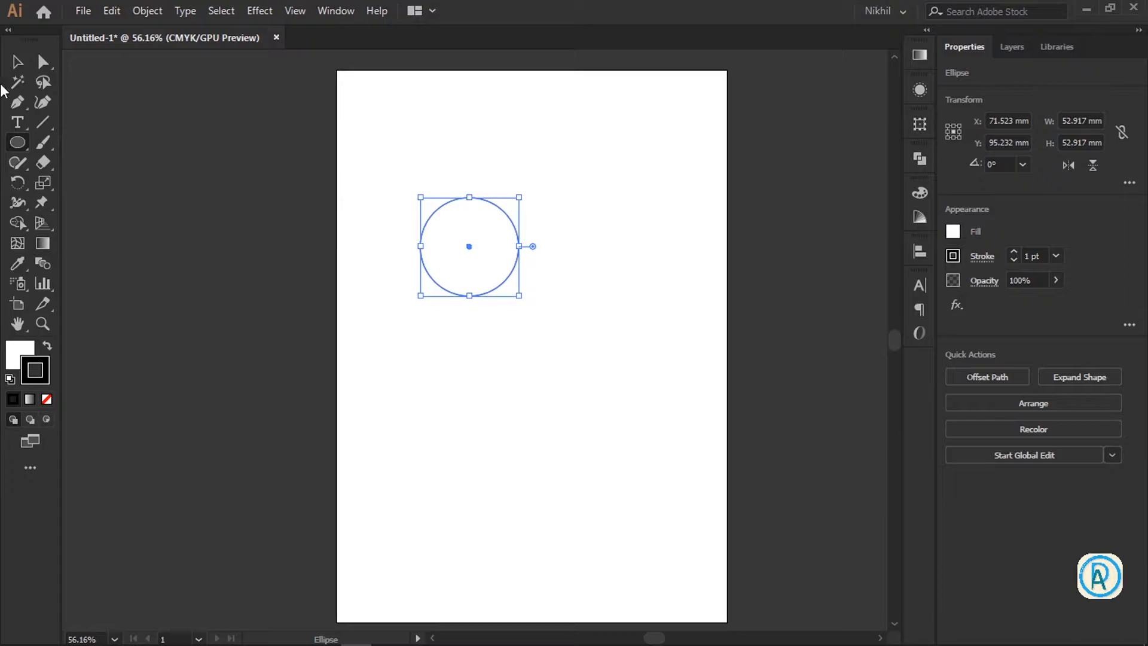
{"action": "left_click", "coordinate": [16, 62]}
{"action": "left_click", "coordinate": [410, 263]}
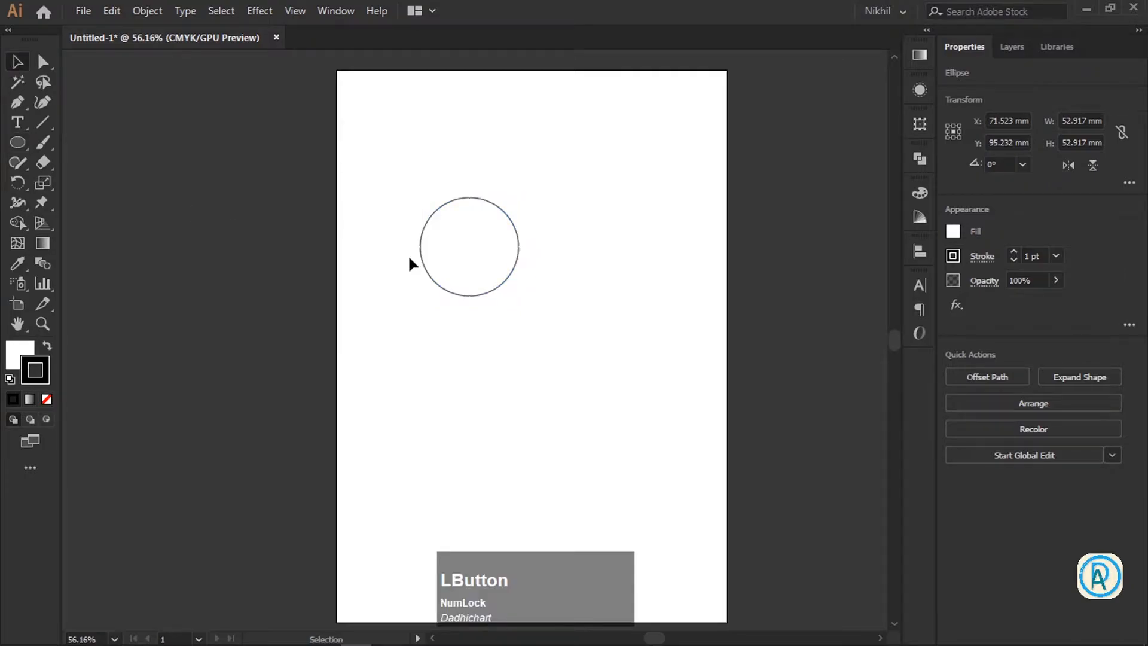
Move the circle slightly down and to the right on the artboard, and deselect it.
{"action": "left_click", "coordinate": [450, 256]}
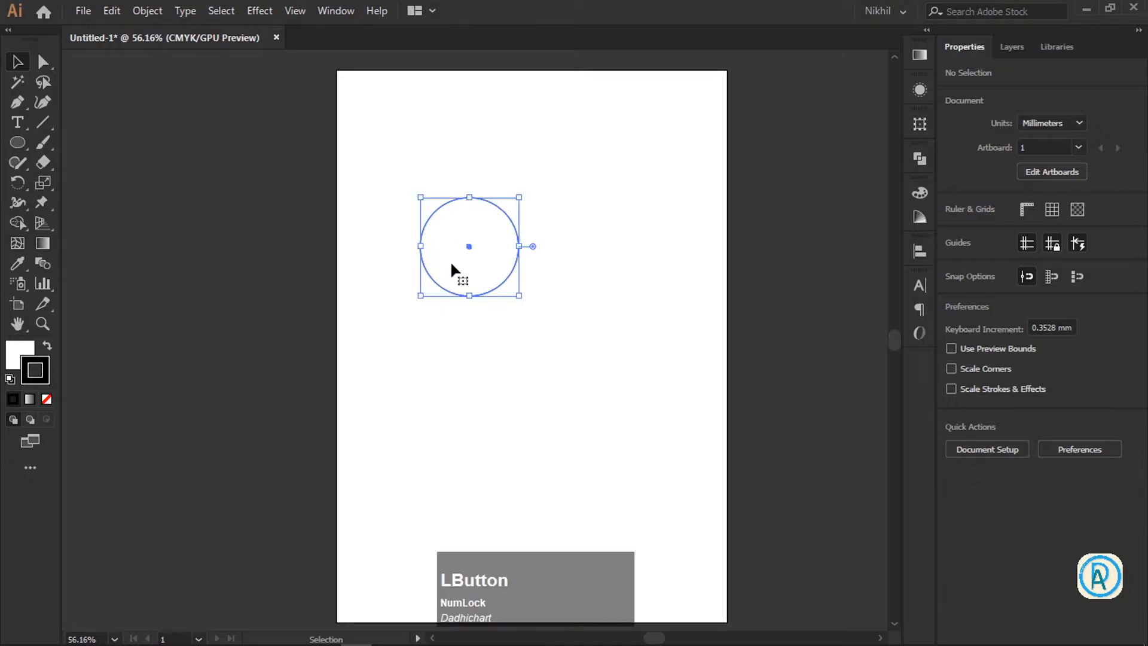
{"action": "left_click", "coordinate": [467, 304]}
{"action": "left_click_drag", "start_coordinate": [473, 307], "coordinate": [477, 306]}
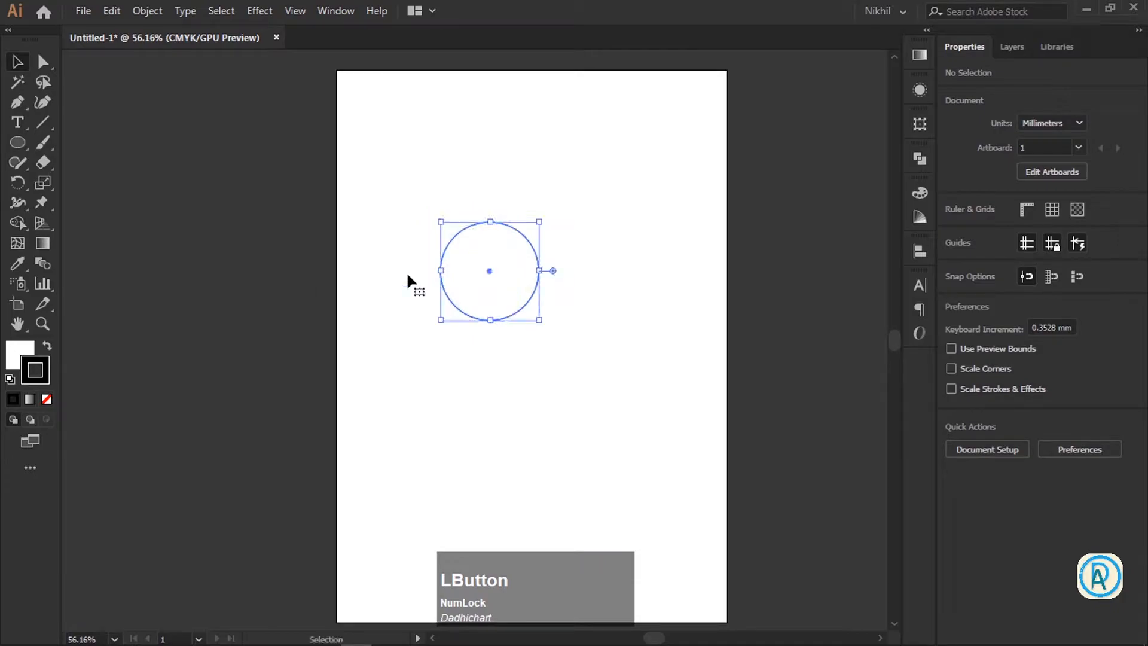
{"action": "left_click", "coordinate": [436, 259]}
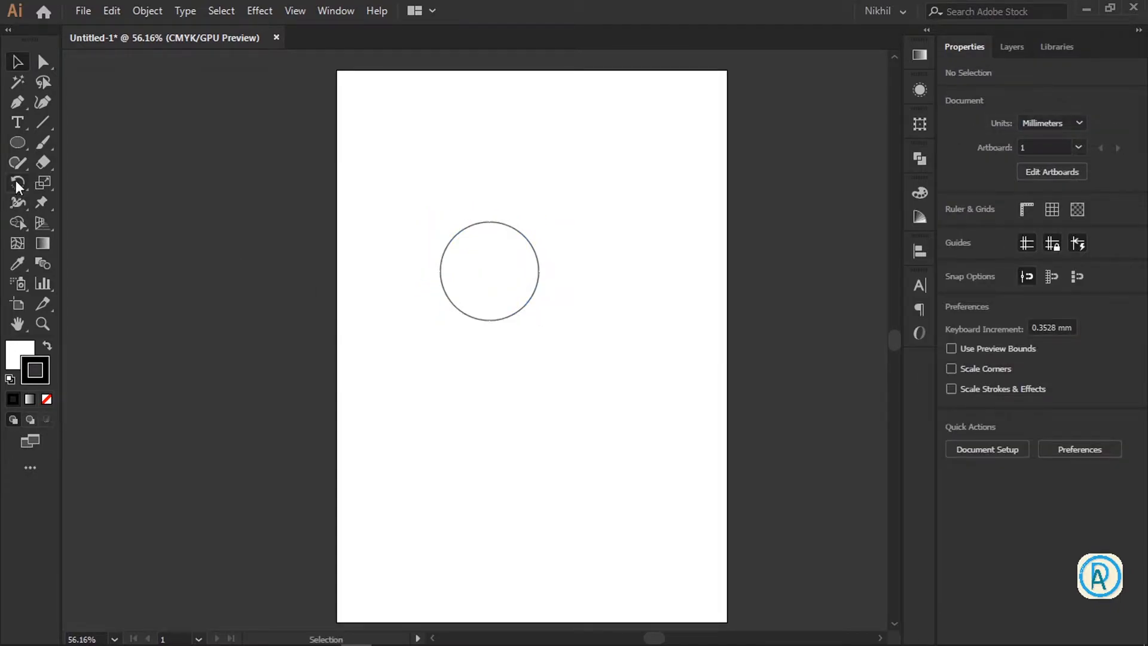
{"action": "left_click_drag", "start_coordinate": [19, 182], "coordinate": [19, 181]}
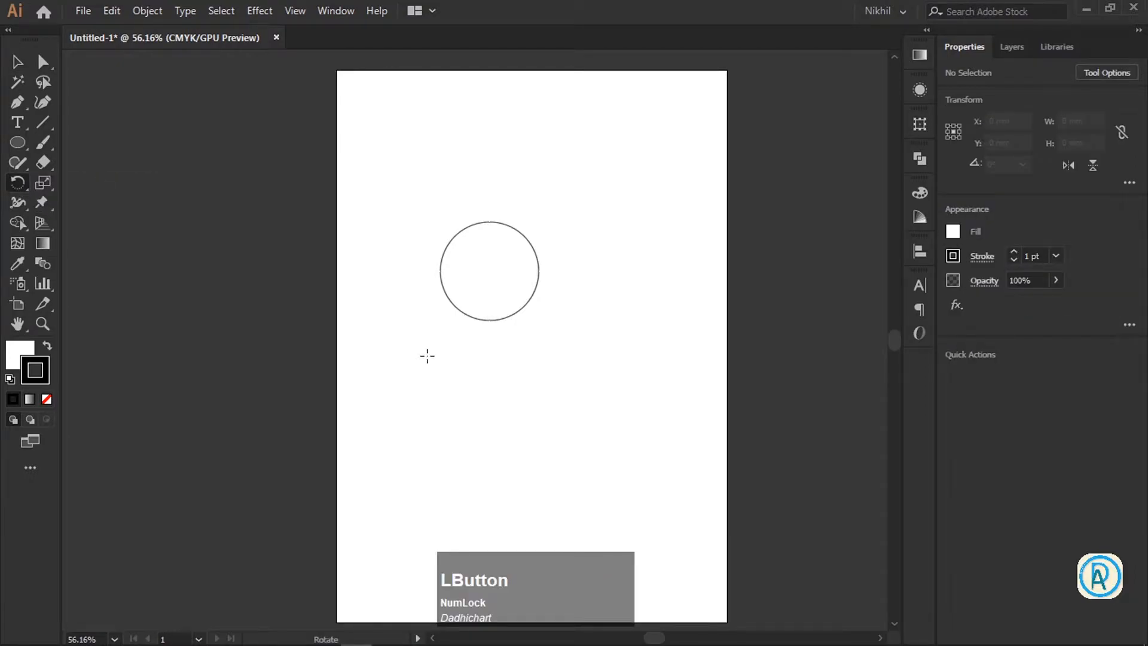
{"action": "key", "text": "r"}
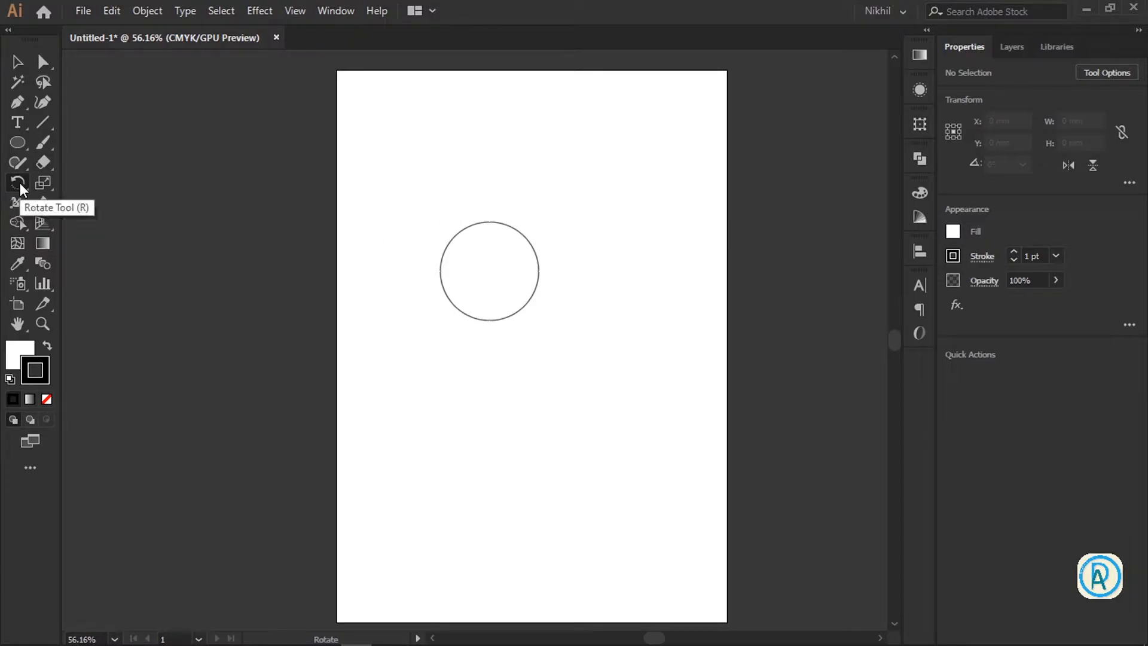
{"action": "left_click", "coordinate": [18, 145]}
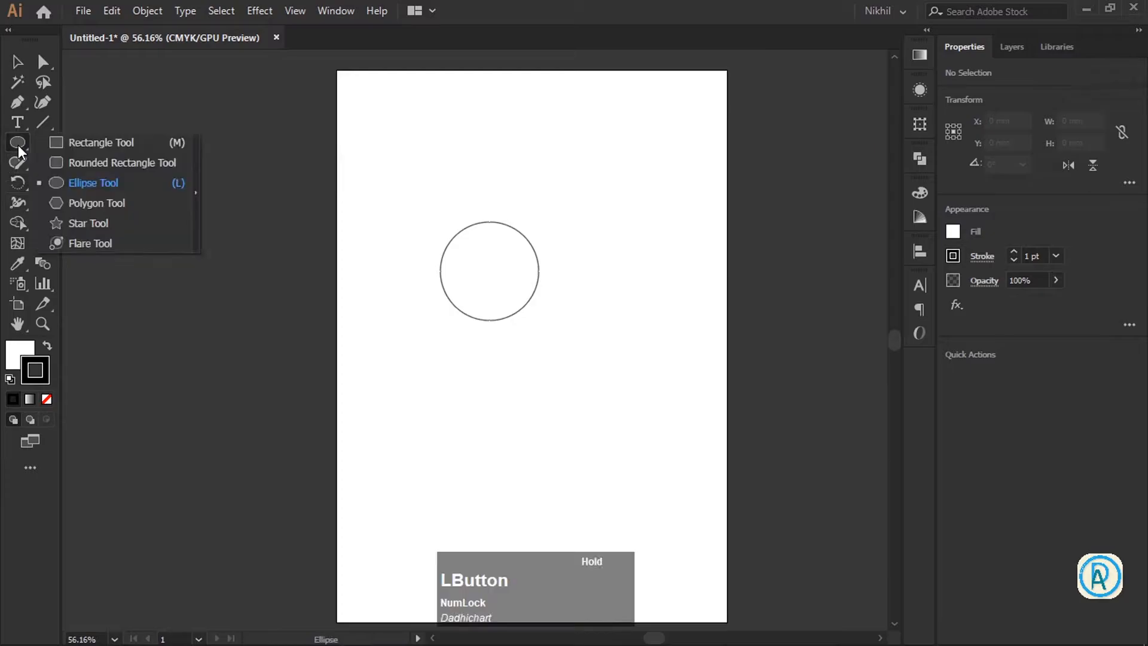
Set the fill to None and draw a vertical line about 7.2 mm long above the circle.
{"action": "left_click", "coordinate": [40, 122]}
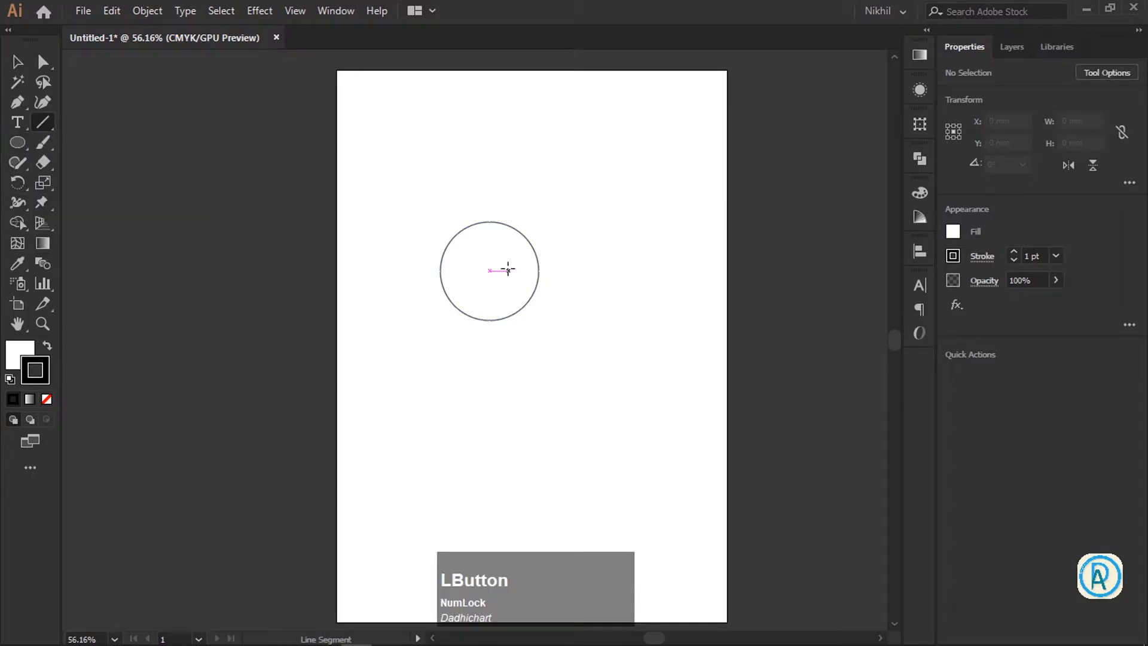
{"action": "left_click", "coordinate": [9, 353]}
{"action": "left_click", "coordinate": [46, 400]}
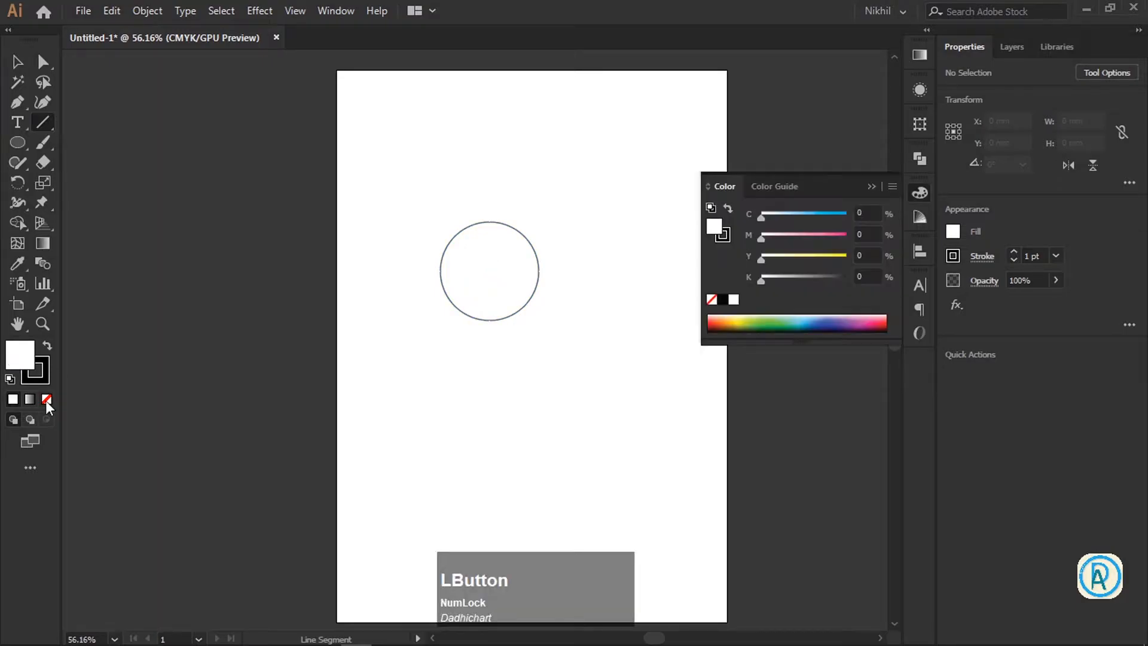
{"action": "left_click", "coordinate": [870, 186]}
{"action": "left_click_drag", "start_coordinate": [485, 200], "coordinate": [648, 232]}
{"action": "left_click", "coordinate": [17, 62]}
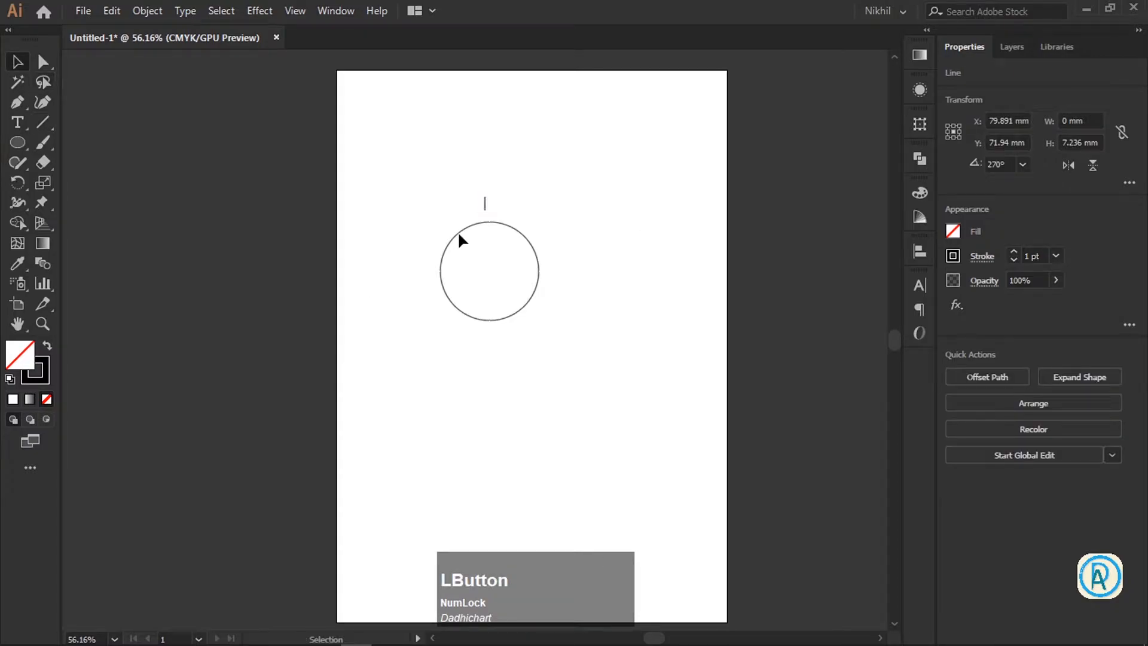
Move the short line so that it lines up vertically with the circle's centre.
{"action": "left_click_drag", "start_coordinate": [464, 218], "coordinate": [623, 245]}
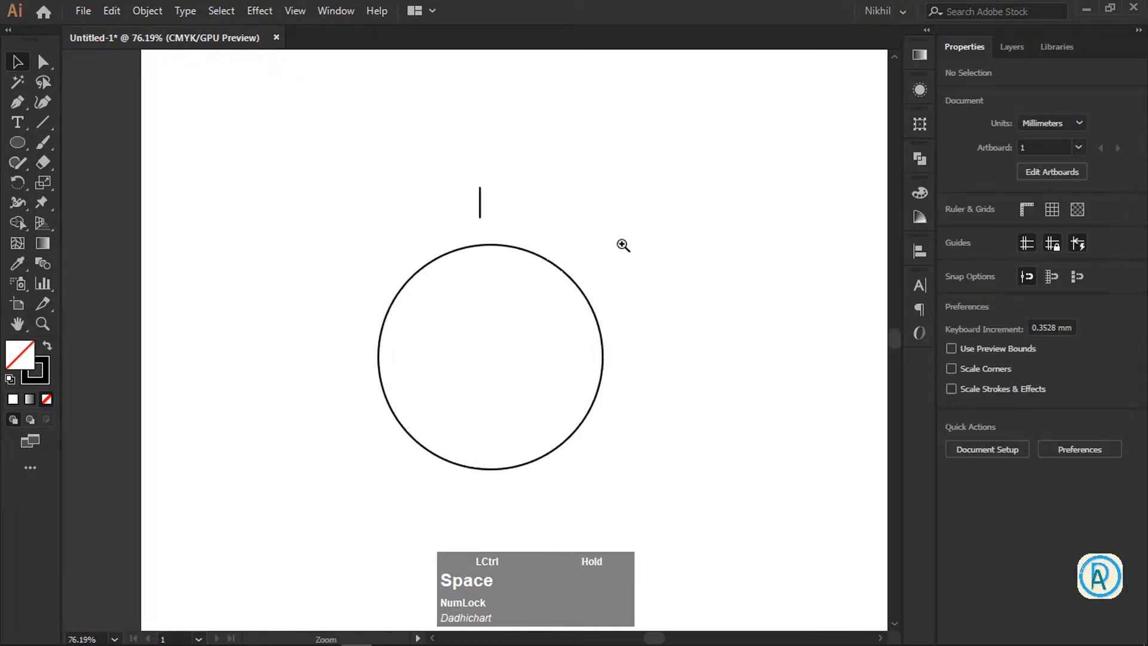
{"action": "left_click", "coordinate": [623, 245]}
{"action": "left_click", "coordinate": [375, 144]}
{"action": "left_click_drag", "start_coordinate": [377, 144], "coordinate": [385, 150]}
{"action": "left_click", "coordinate": [381, 356]}
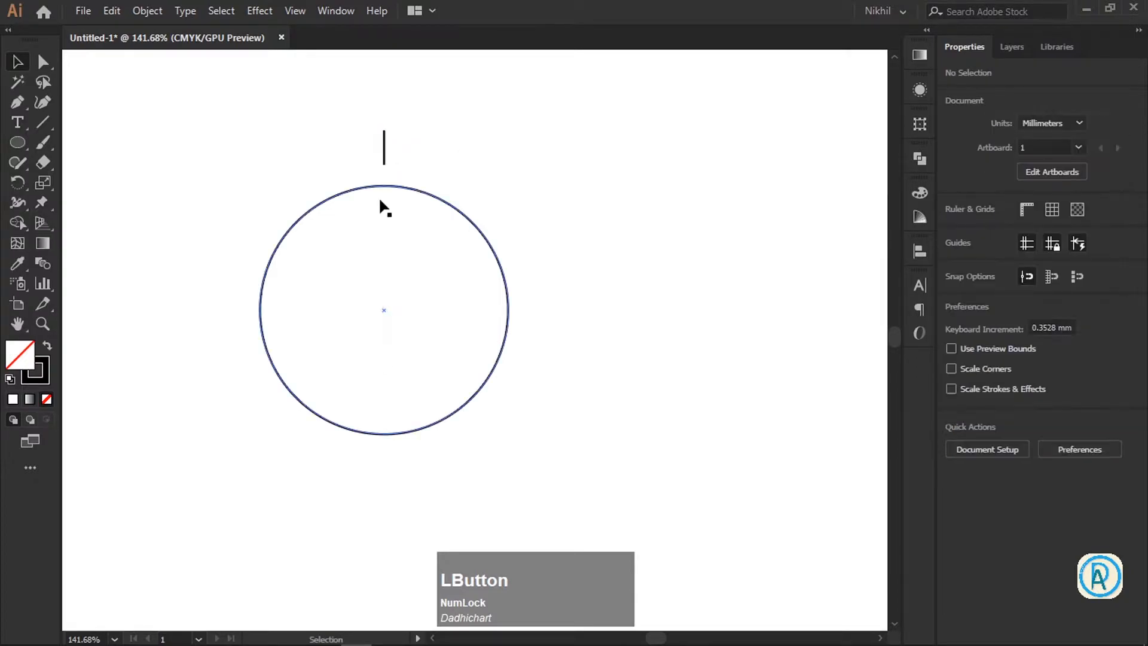
Try rotating the line freehand around a pivot just inside the circle's top edge, and undo the rotation and the line's earlier move.
{"action": "left_click", "coordinate": [383, 147]}
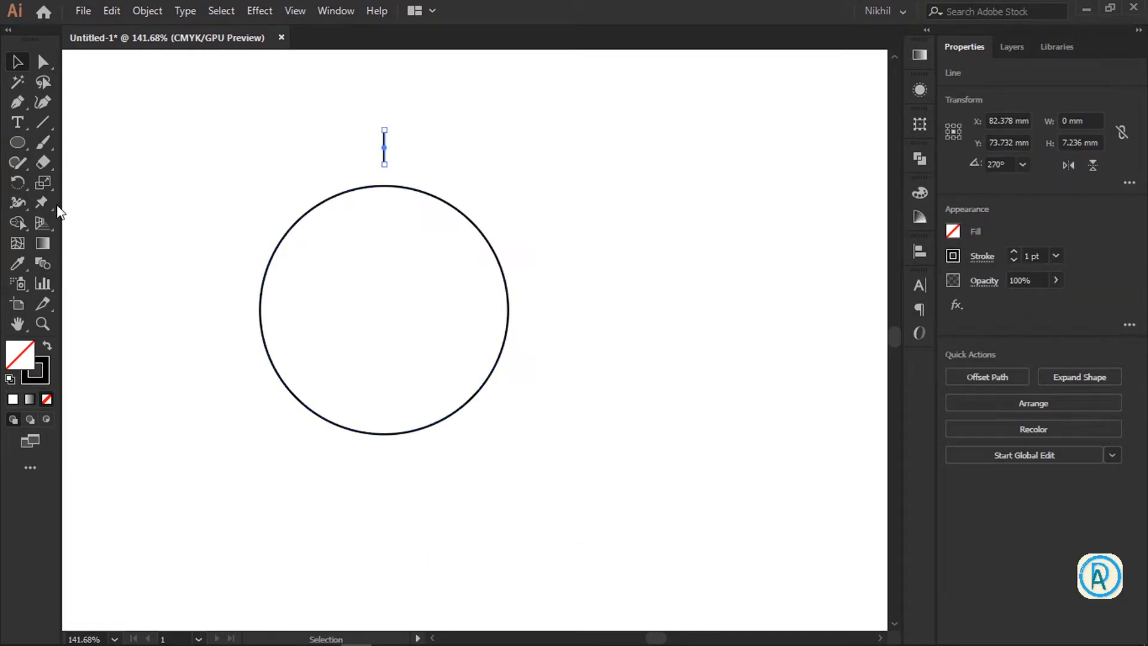
{"action": "left_click", "coordinate": [24, 181]}
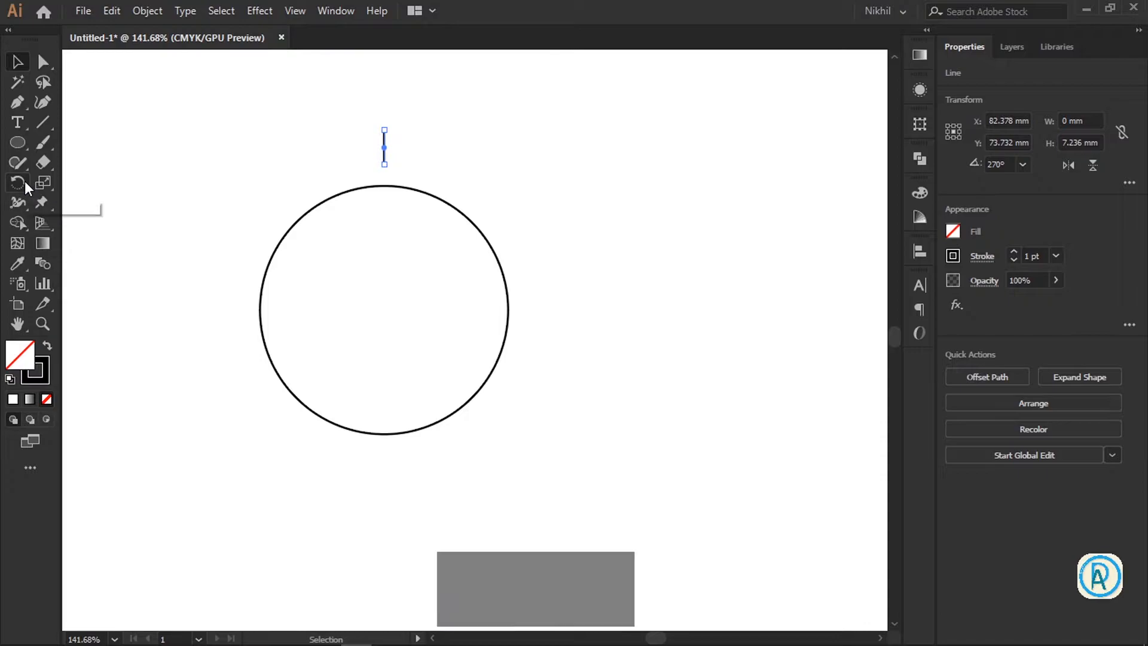
{"action": "left_click", "coordinate": [390, 149], "text": "ctrl"}
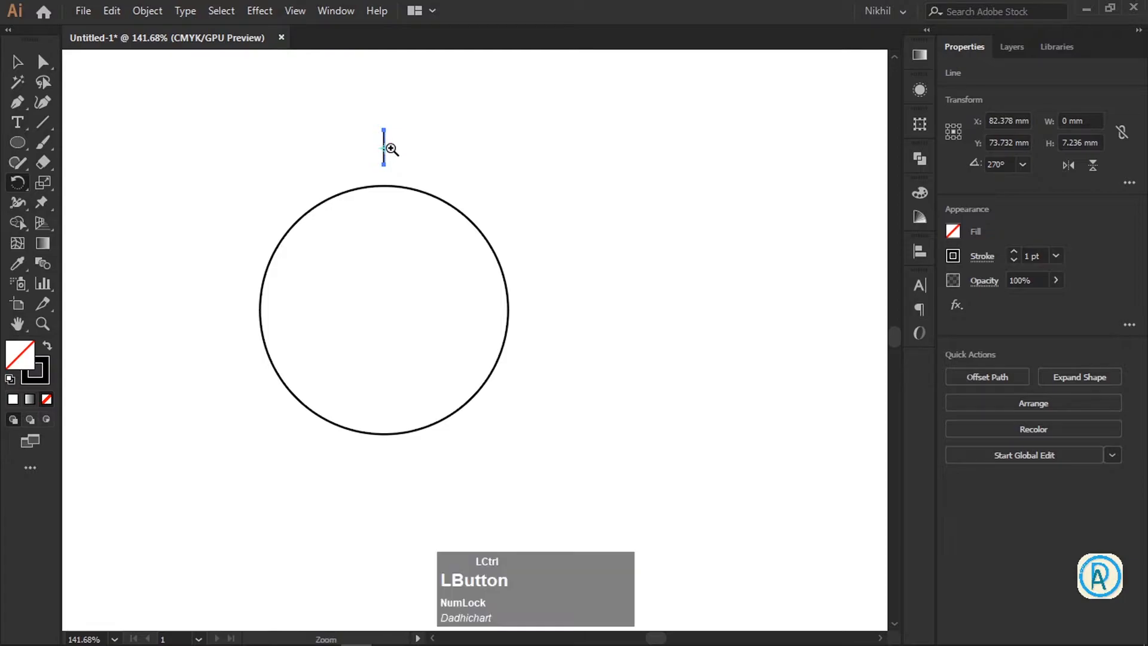
{"action": "left_click_drag", "start_coordinate": [390, 149], "coordinate": [637, 224]}
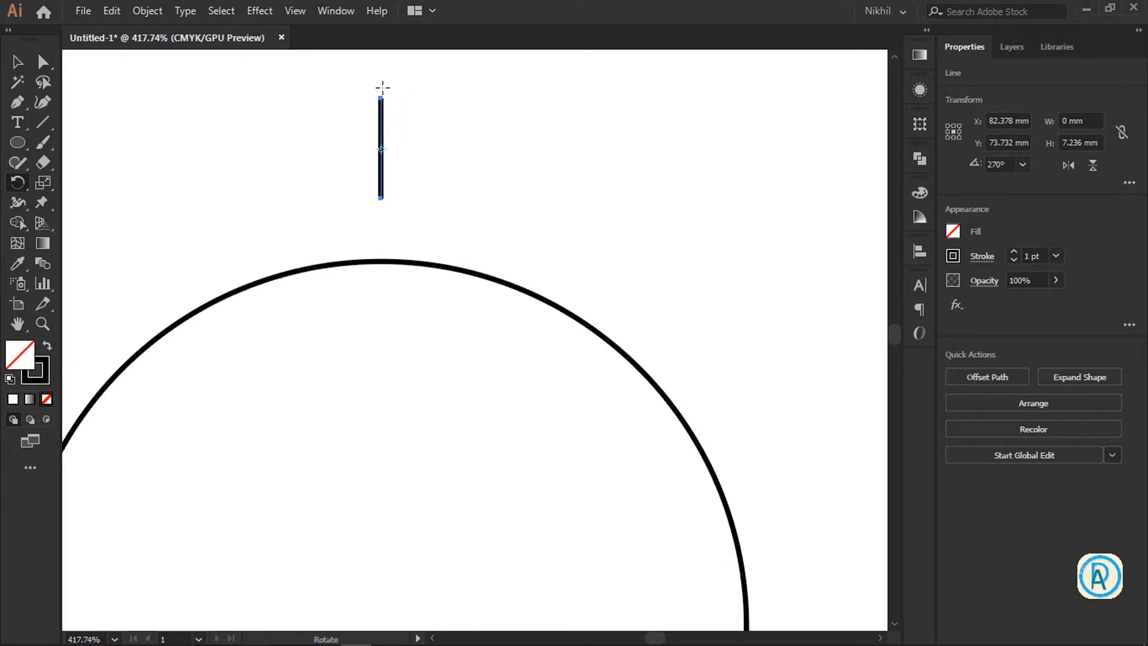
{"action": "left_click_drag", "start_coordinate": [382, 97], "coordinate": [379, 277]}
{"action": "key", "text": "ctrl+z"}
{"action": "left_click_drag", "start_coordinate": [382, 98], "coordinate": [559, 383]}
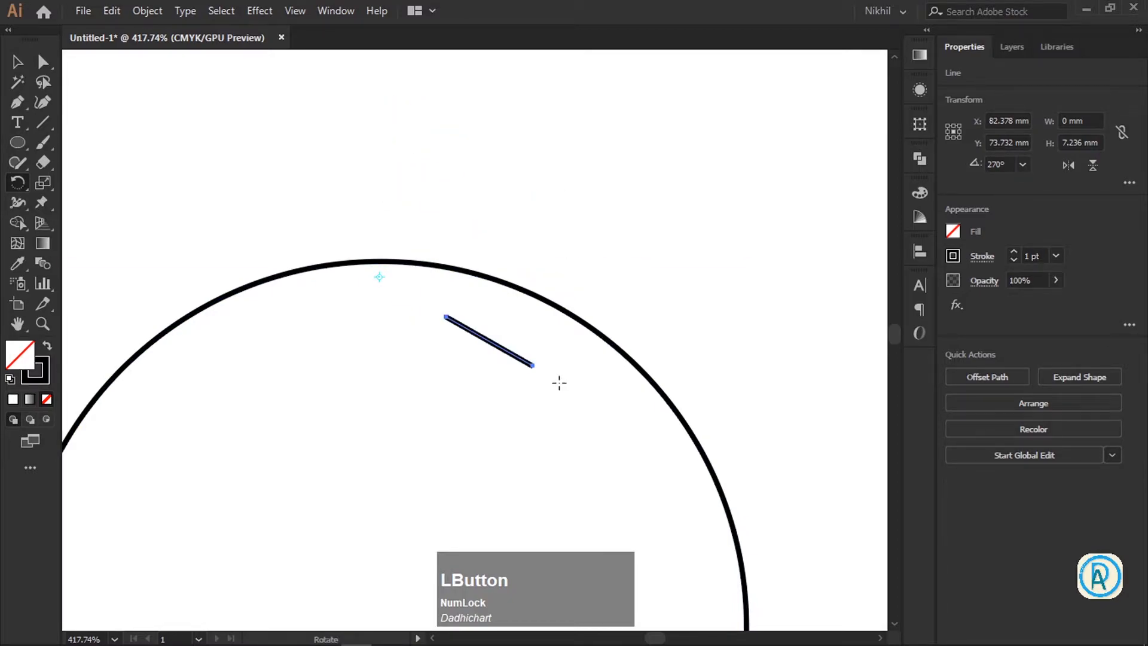
{"action": "key", "text": "ctrl+z"}
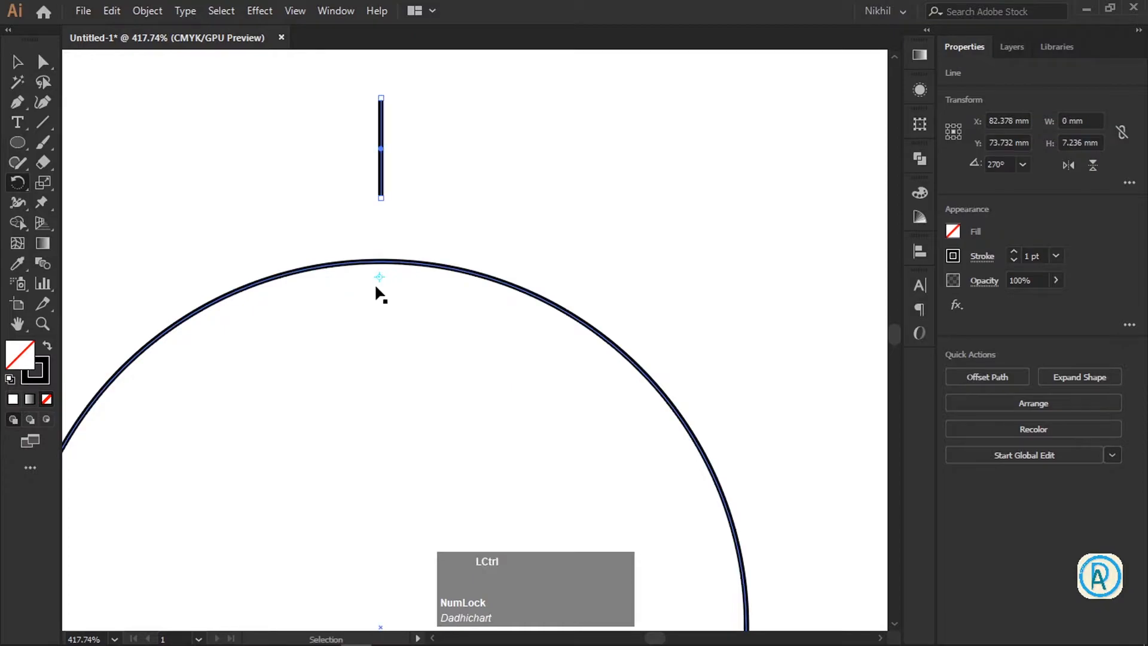
{"action": "key", "text": "ctrl+z"}
{"action": "mouse_move", "coordinate": [533, 333]}
{"action": "left_mouse_down"}
{"action": "mouse_move", "coordinate": [381, 348]}
{"action": "mouse_move", "coordinate": [520, 353]}
{"action": "mouse_move", "coordinate": [503, 318]}
{"action": "mouse_move", "coordinate": [537, 323]}
{"action": "left_mouse_up"}
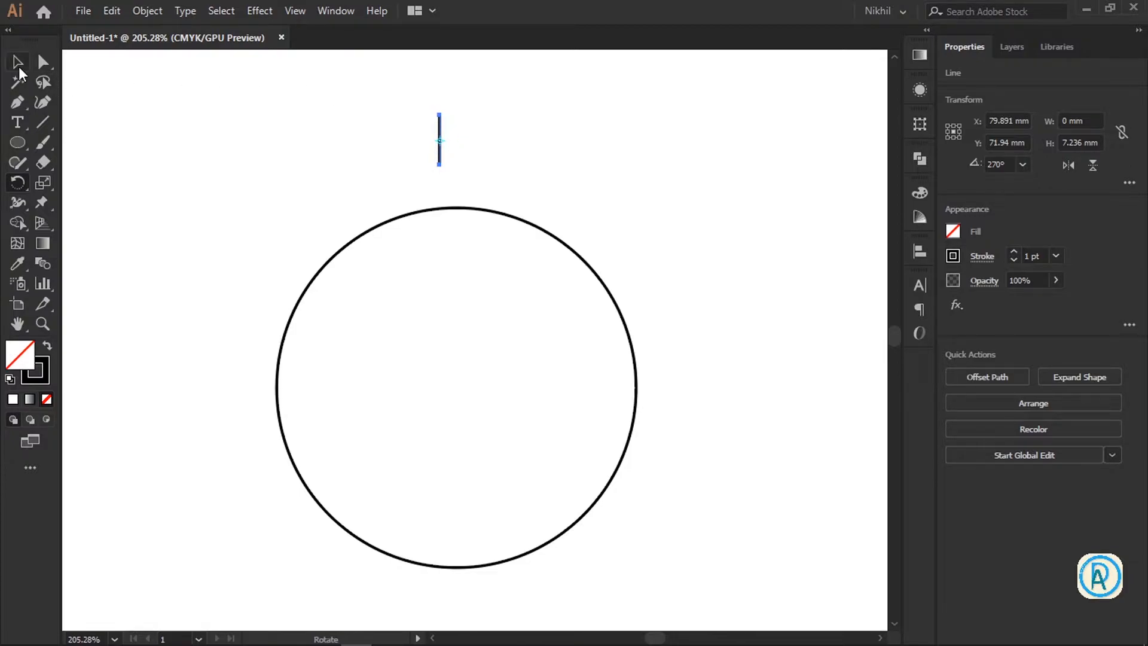
Move the line to just above the circle's top edge, aligned with the circle's centre.
{"action": "left_click", "coordinate": [18, 63]}
{"action": "left_click", "coordinate": [442, 147]}
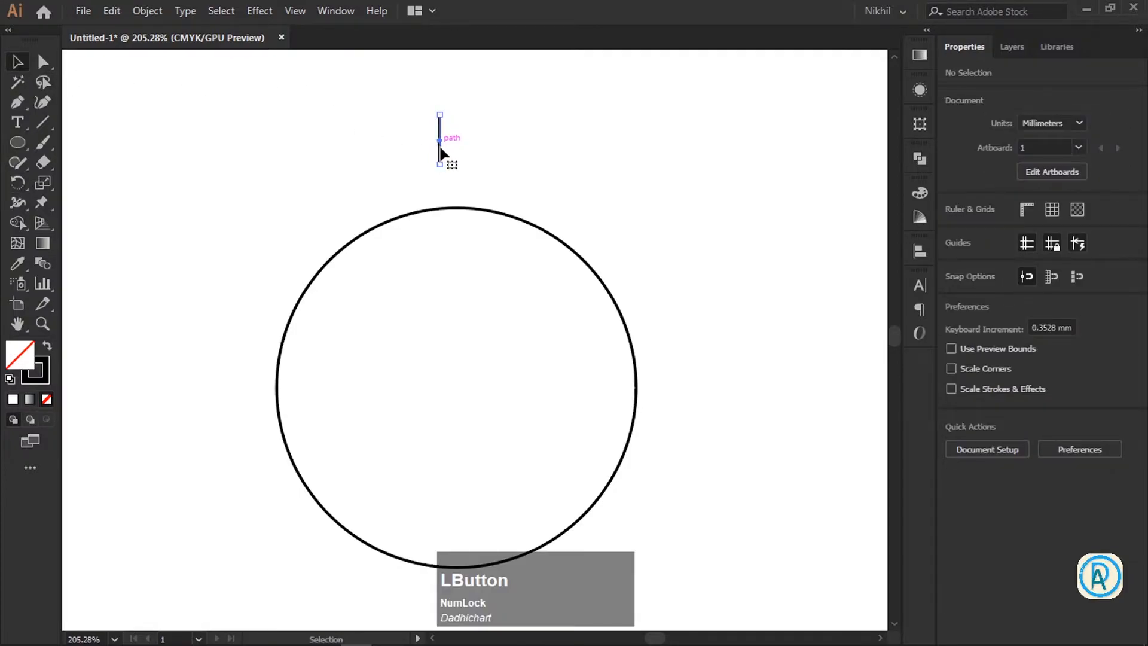
{"action": "left_click", "coordinate": [443, 156]}
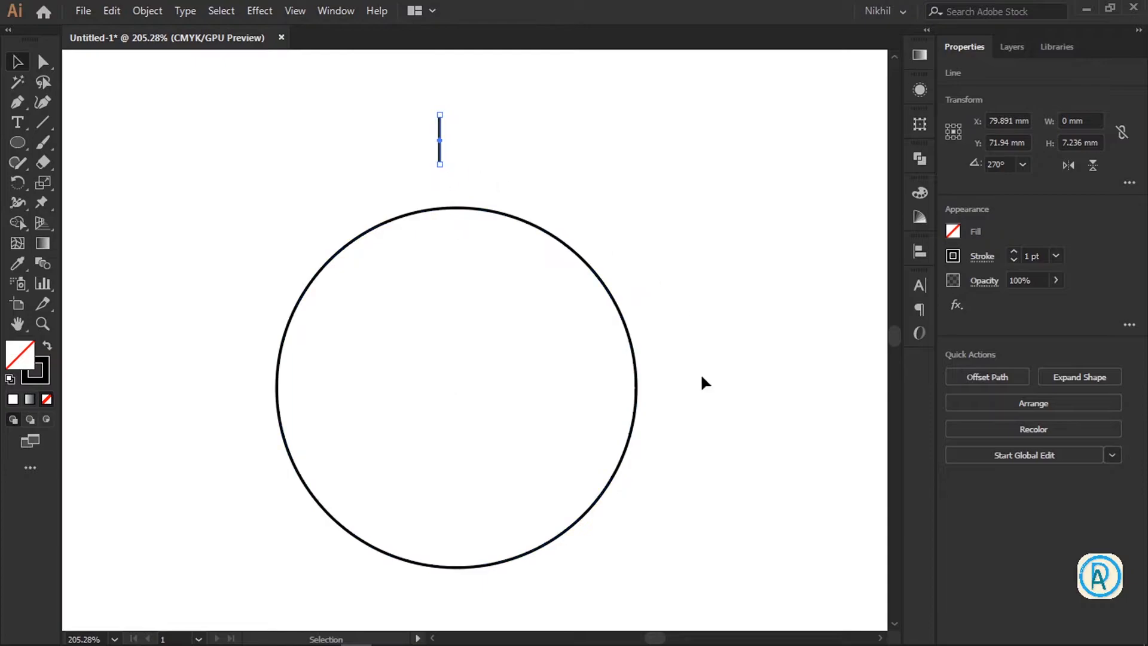
{"action": "left_click_drag", "start_coordinate": [437, 148], "coordinate": [454, 185]}
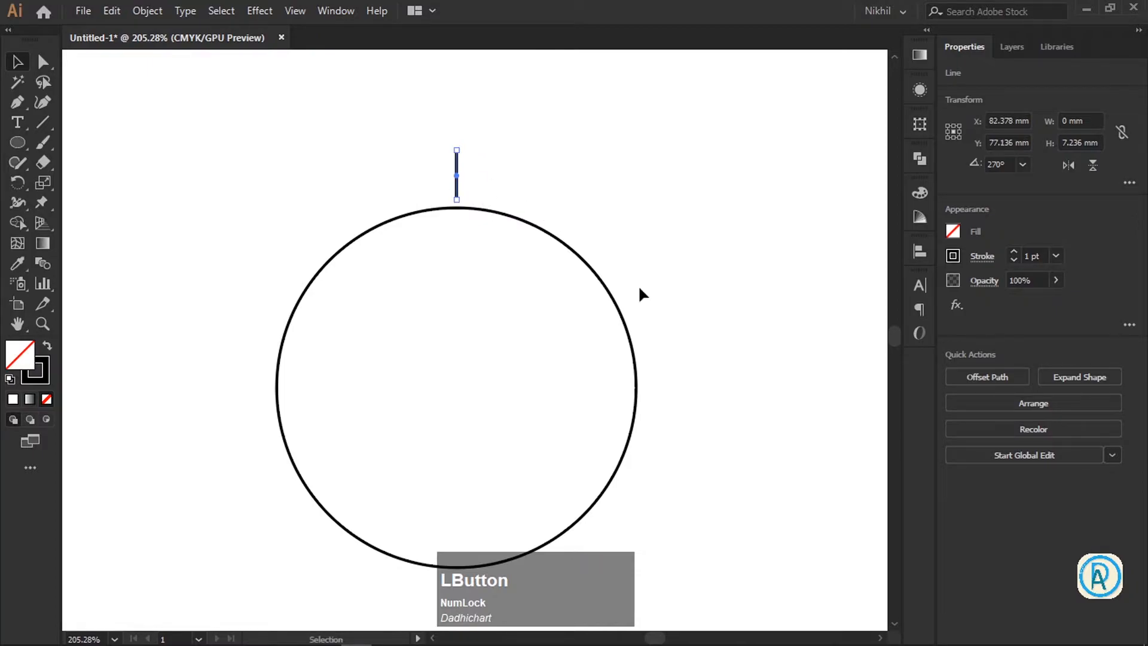
Show the rulers and place a horizontal and a vertical guide crossing at the circle's centre.
{"action": "key", "text": "space"}
{"action": "left_click_drag", "start_coordinate": [544, 422], "coordinate": [543, 370]}
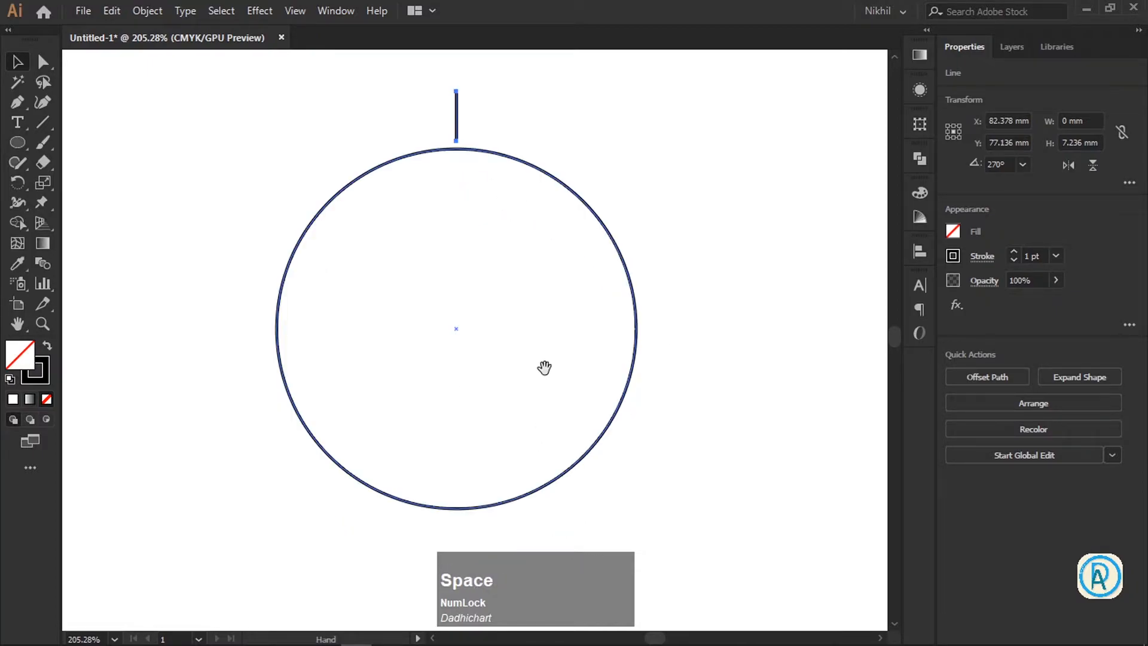
{"action": "left_click", "coordinate": [18, 182]}
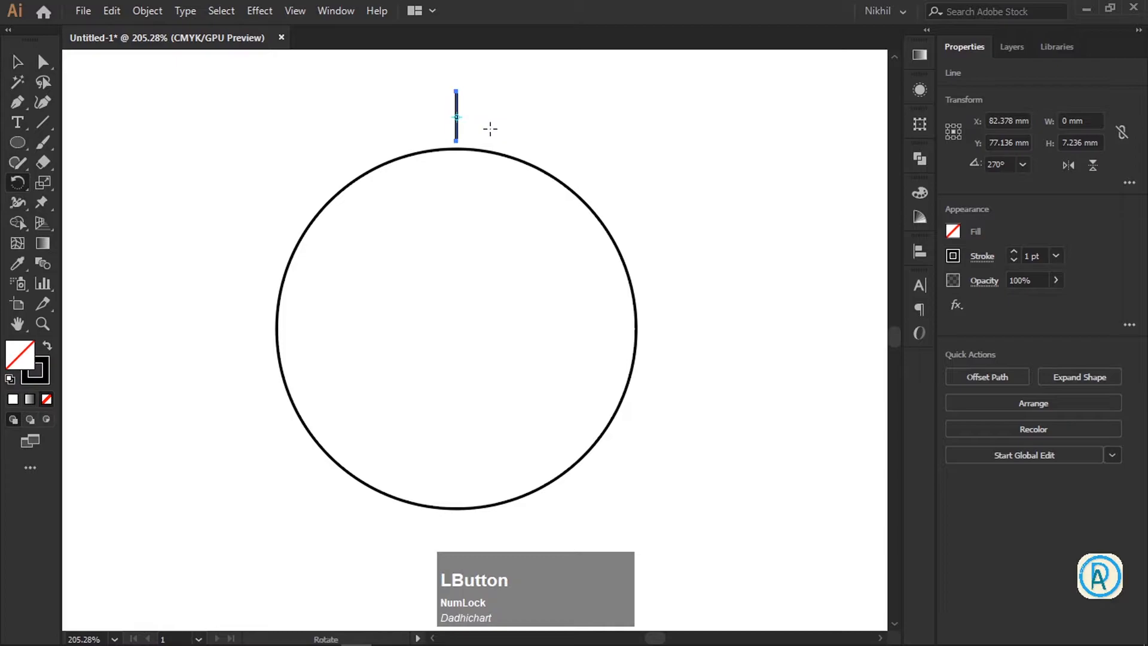
{"action": "key", "text": "alt"}
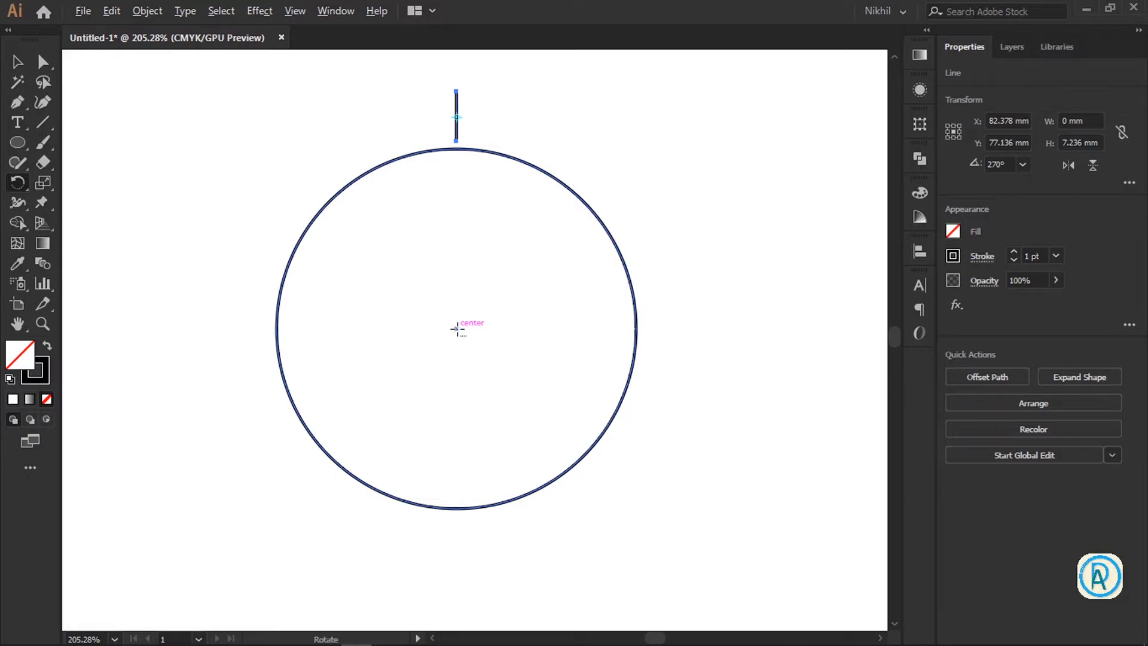
{"action": "key", "text": "ctrl"}
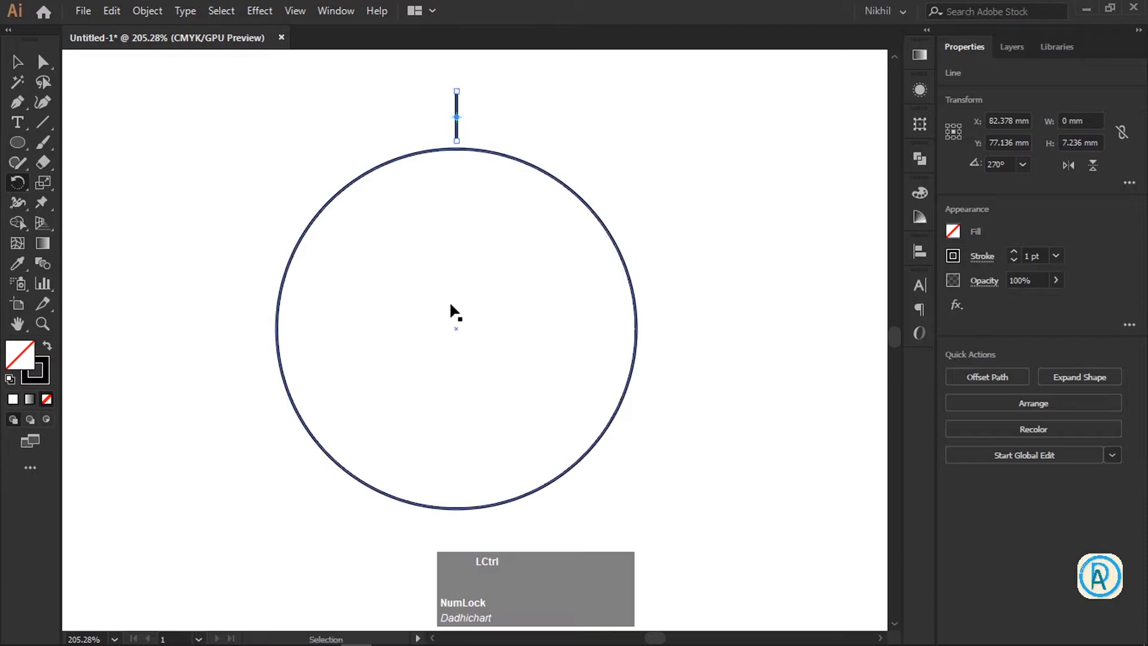
{"action": "key", "text": "ctrl+r"}
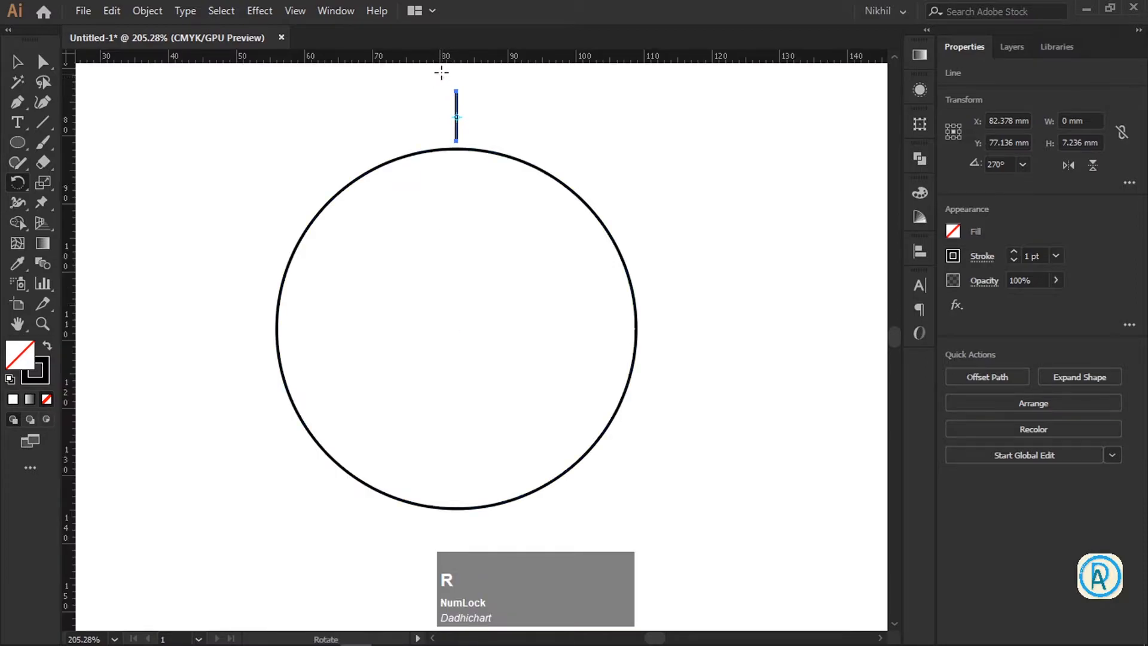
{"action": "left_click_drag", "start_coordinate": [443, 60], "coordinate": [456, 328]}
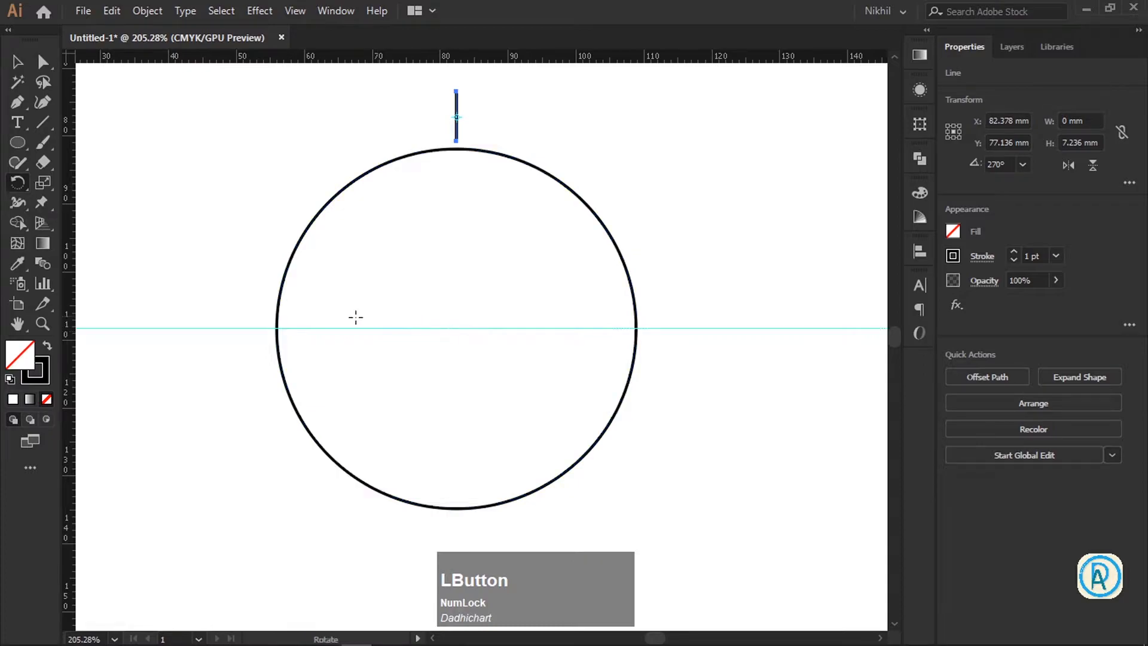
{"action": "left_click_drag", "start_coordinate": [71, 340], "coordinate": [457, 328]}
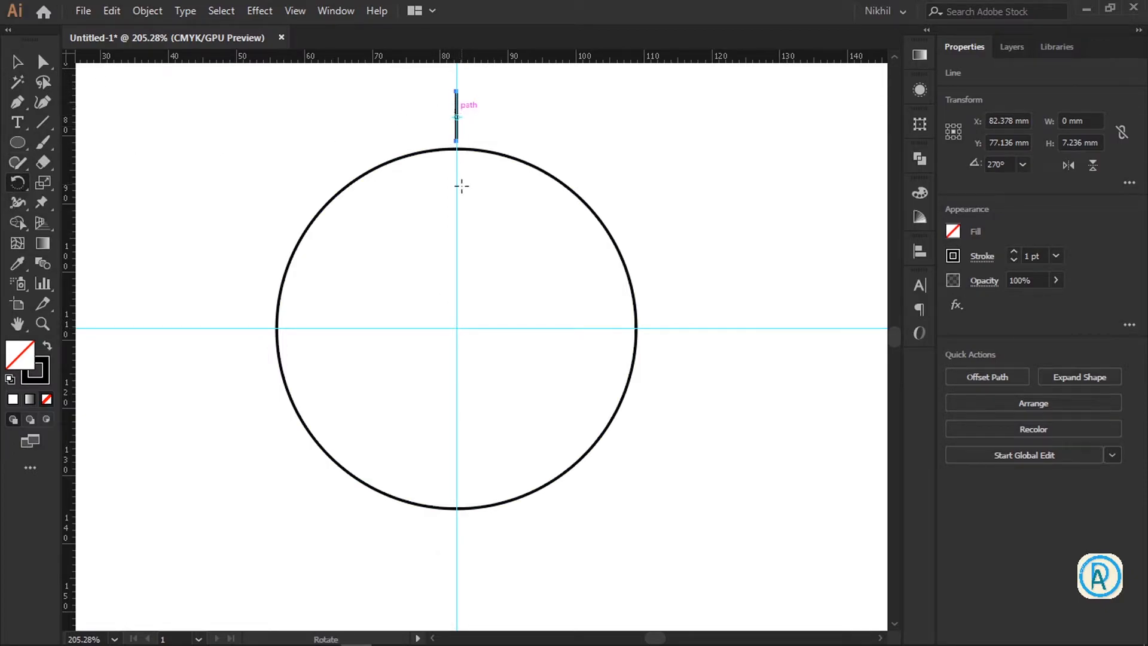
Start a rotation of the line about the circle's centre, and switch to Calculator to compute 360 ÷ 25.
{"action": "left_click", "coordinate": [457, 328], "text": "alt"}
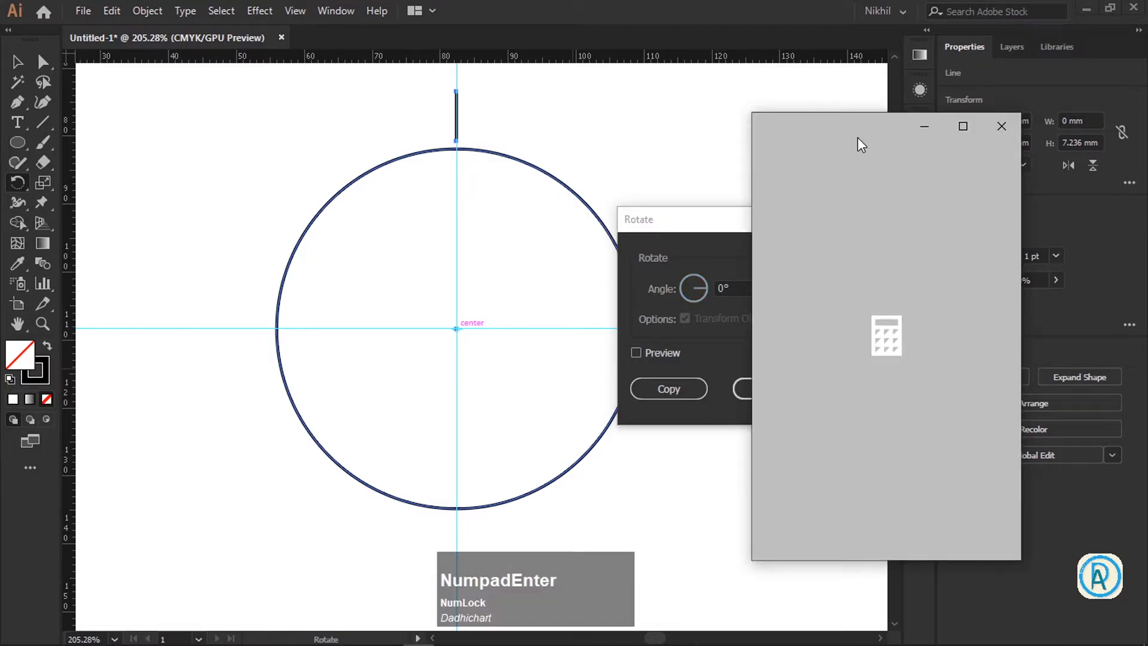
{"action": "left_click_drag", "start_coordinate": [857, 138], "coordinate": [313, 112]}
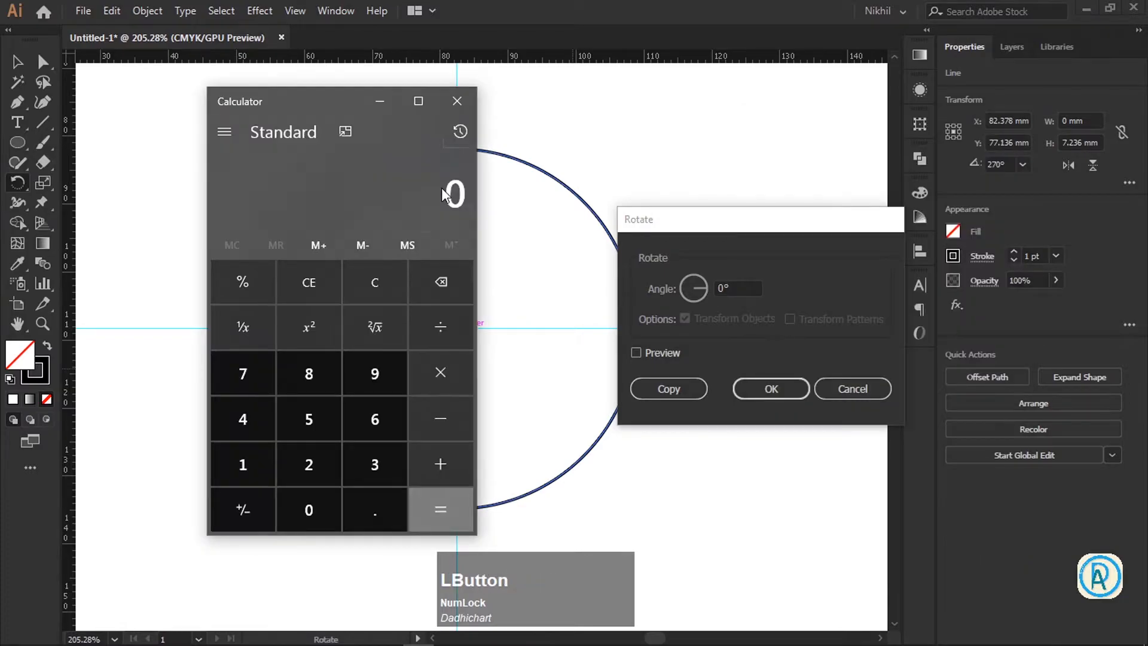
{"action": "key", "text": "Delete"}
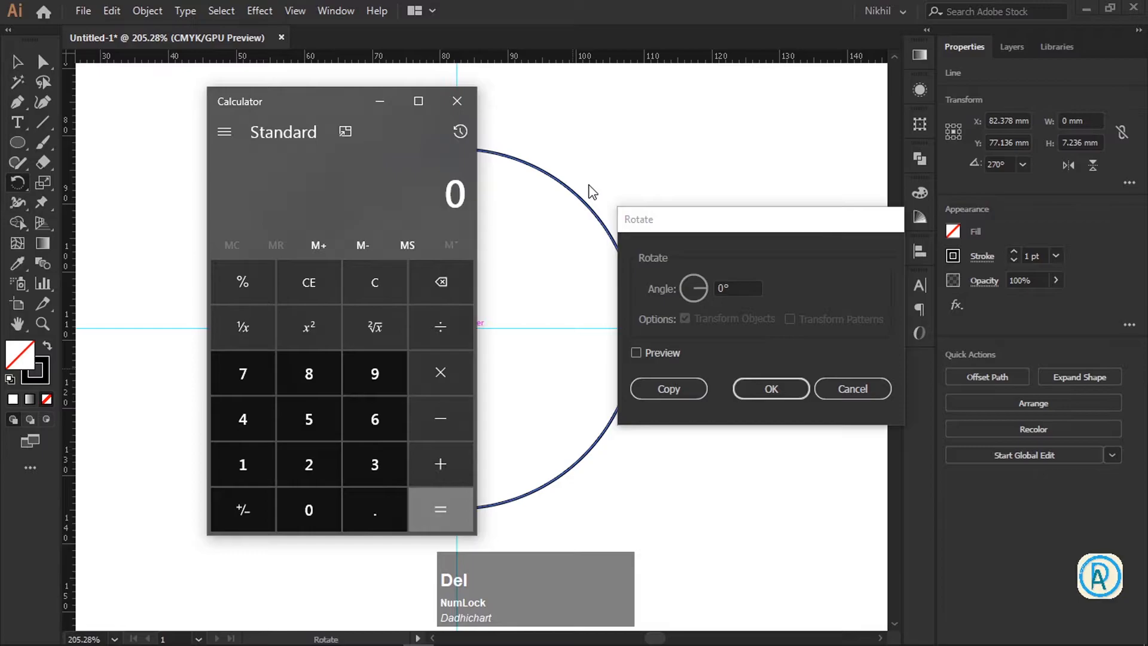
{"action": "left_click_drag", "start_coordinate": [334, 108], "coordinate": [214, 108]}
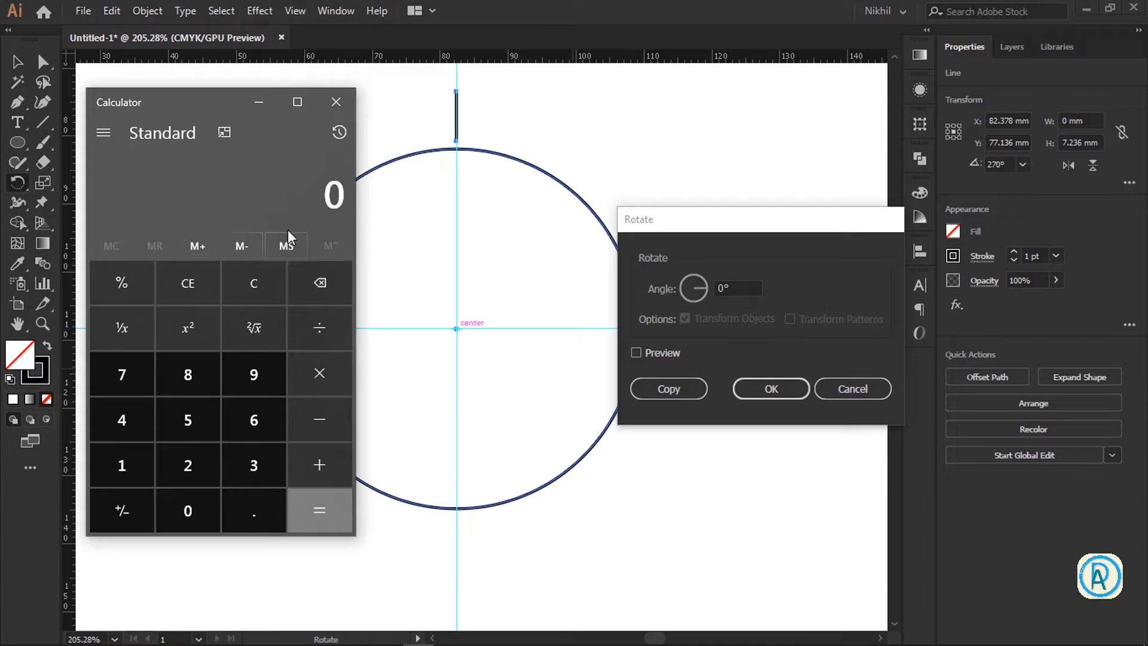
{"action": "type", "text": "360"}
{"action": "key", "text": "Num_Lock"}
{"action": "key", "text": "KP_Divide"}
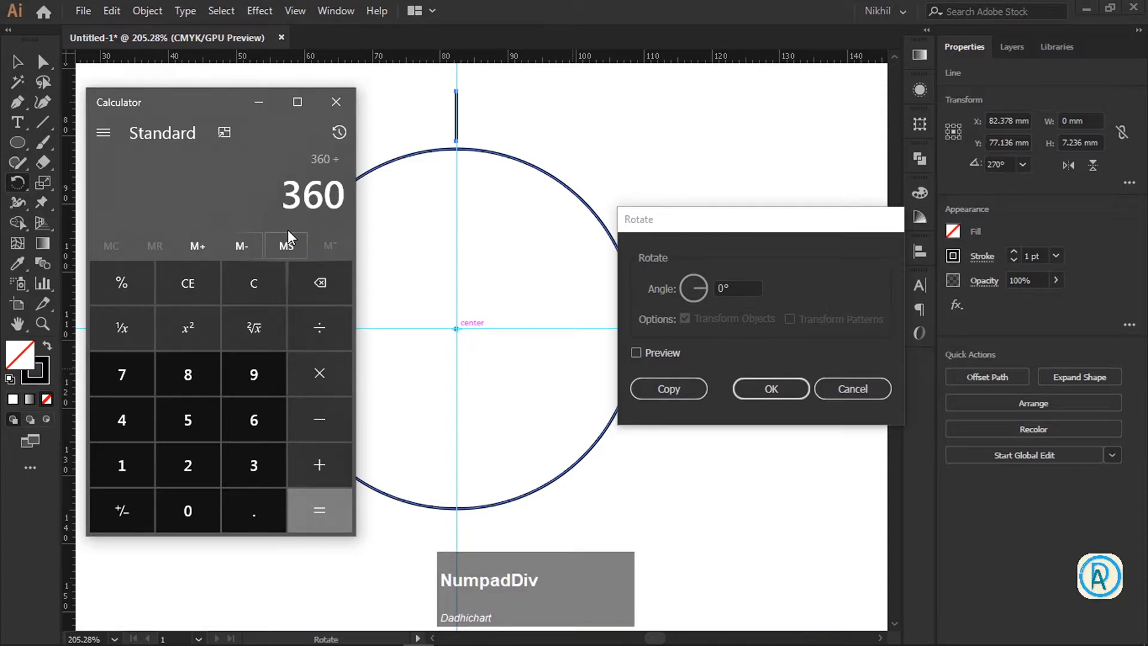
{"action": "key", "text": "KP_Begin"}
{"action": "key", "text": "Num_Lock"}
{"action": "type", "text": "25"}
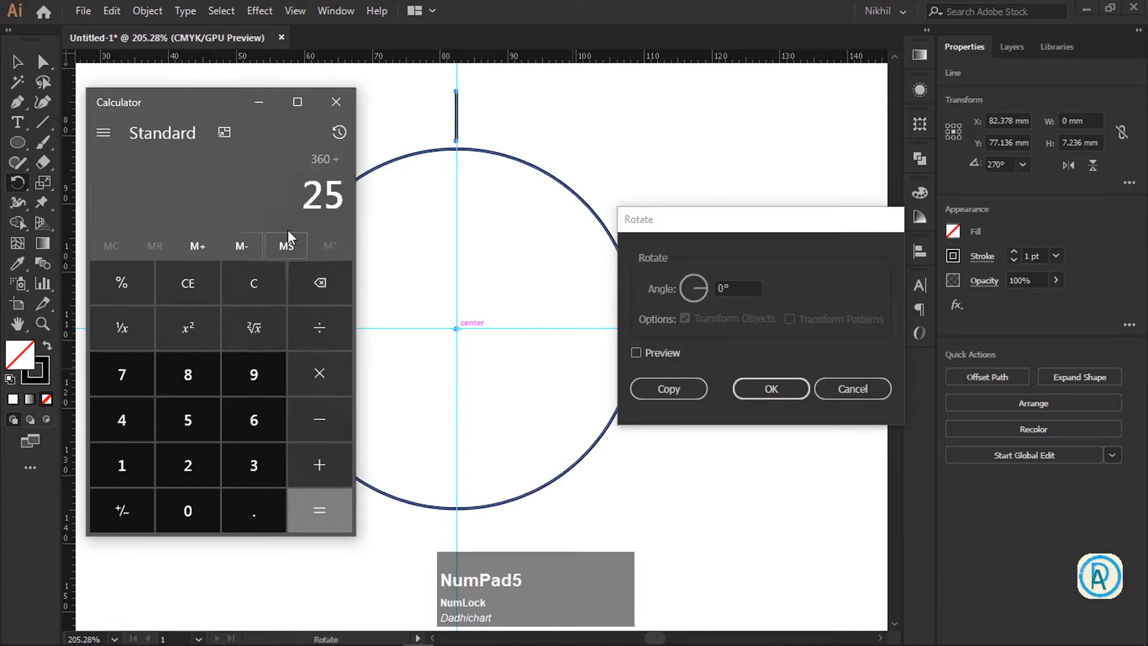
{"action": "key", "text": "Num_Lock"}
{"action": "key", "text": "KP_Enter"}
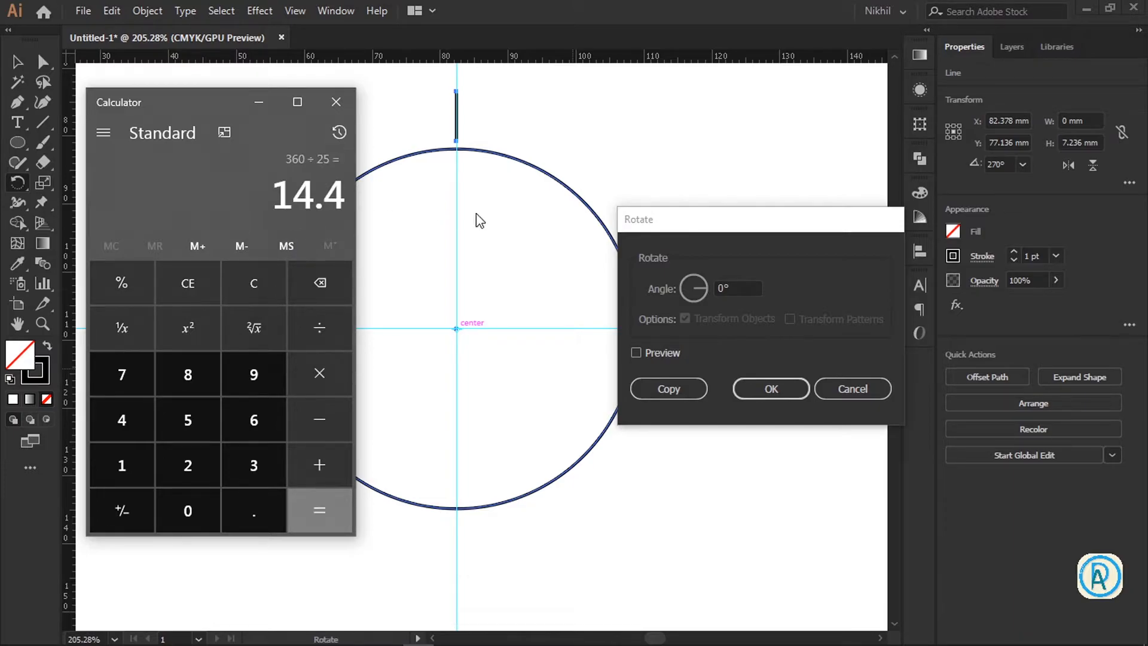
{"action": "left_click", "coordinate": [718, 286]}
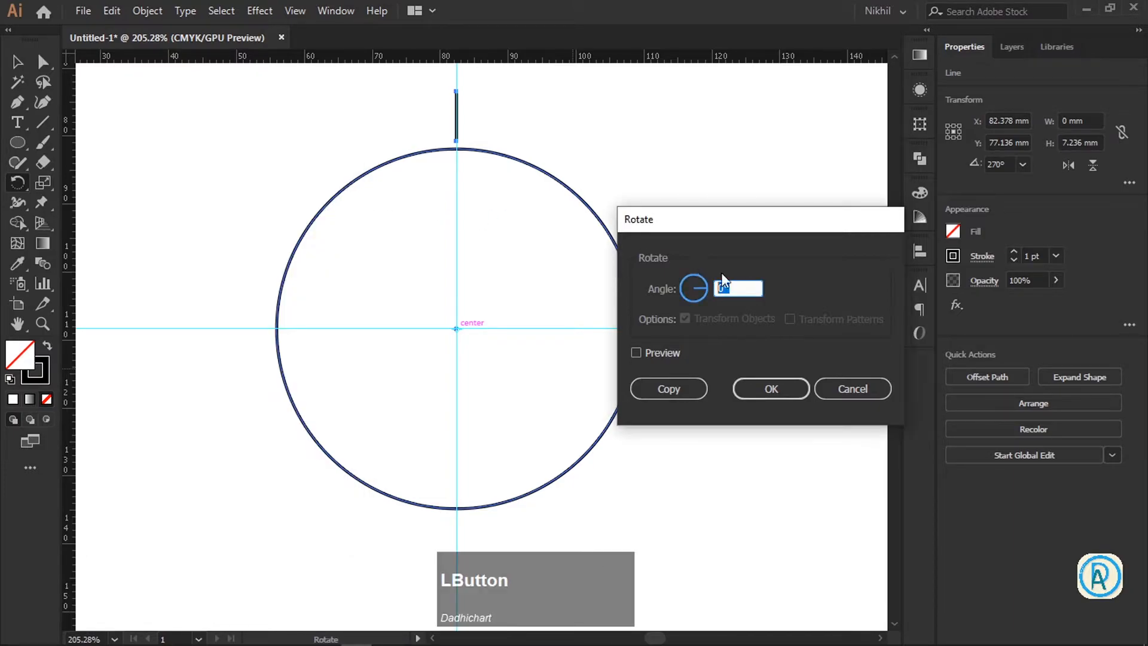
{"action": "key", "text": "Left"}
{"action": "key", "text": "Num_Lock"}
{"action": "type", "text": "14.4"}
{"action": "key", "text": "BackSpace"}
{"action": "key", "text": "BackSpace"}
{"action": "key", "text": "BackSpace"}
{"action": "key", "text": "BackSpace"}
{"action": "key", "text": "Delete"}
{"action": "key", "text": "alt+Tab"}
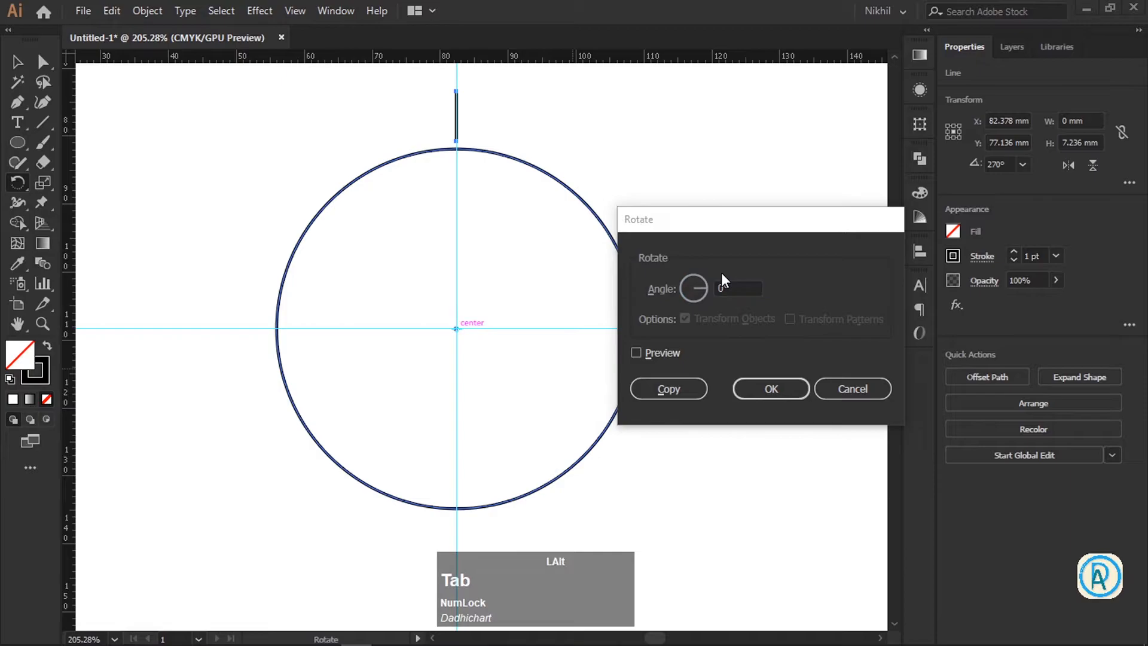
{"action": "left_click", "coordinate": [338, 104]}
Set the rotation angle to 360/25, turn on the preview, and create a rotated copy of the line.
{"action": "left_click", "coordinate": [733, 284]}
{"action": "double_click", "coordinate": [733, 284]}
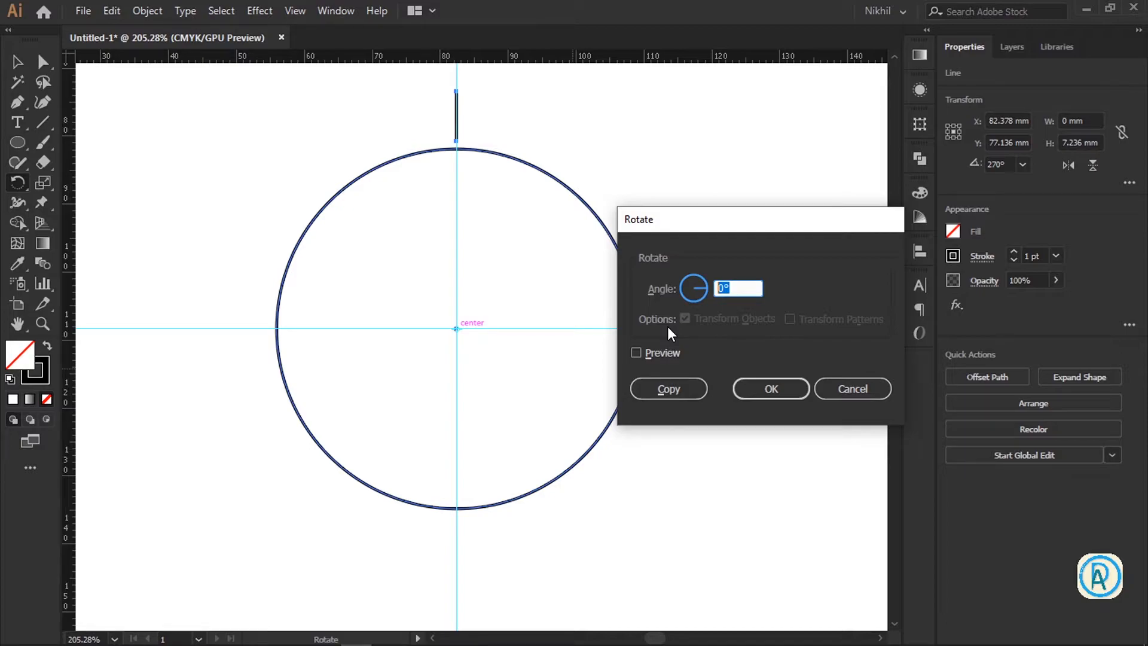
{"action": "type", "text": "360"}
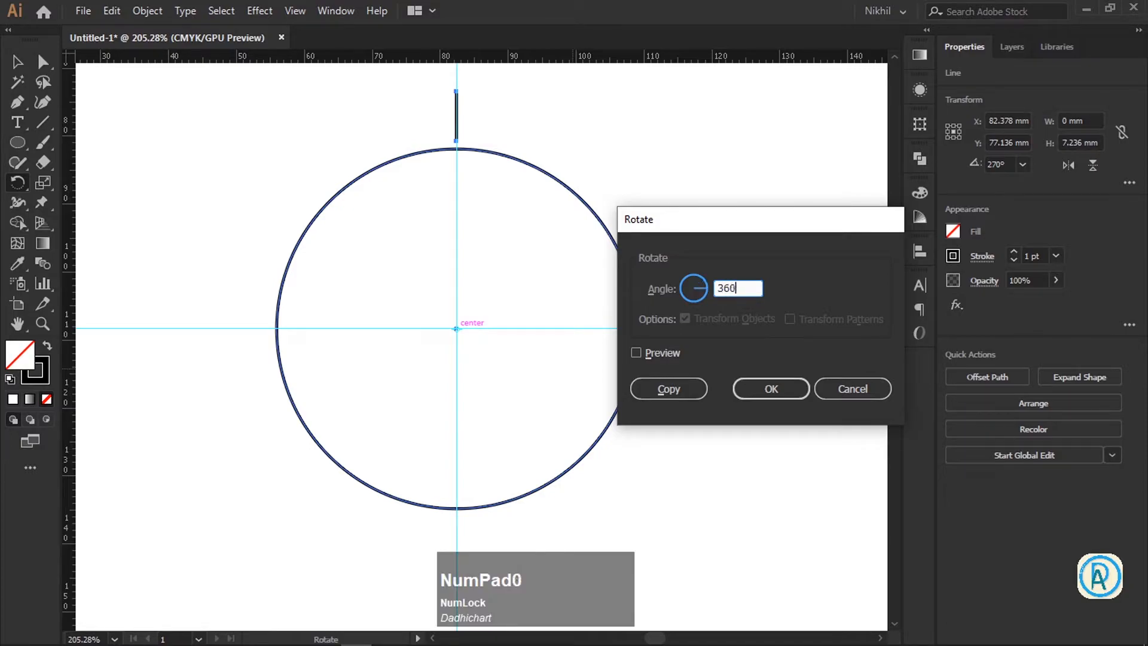
{"action": "type", "text": "/25"}
{"action": "left_click", "coordinate": [644, 352]}
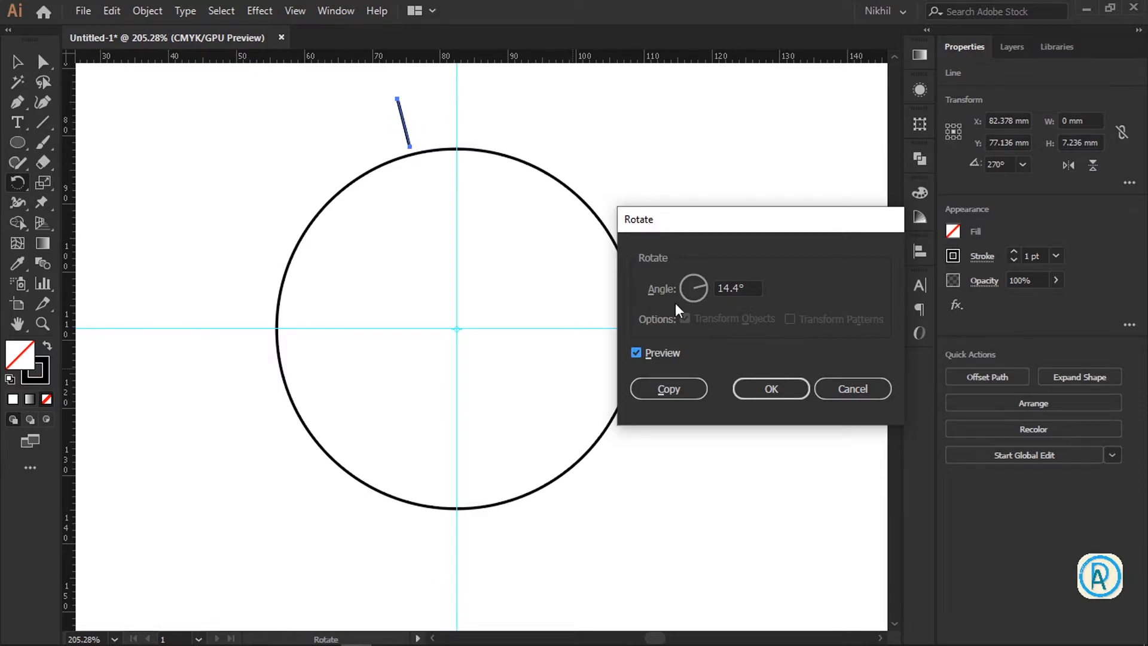
{"action": "left_click", "coordinate": [676, 390]}
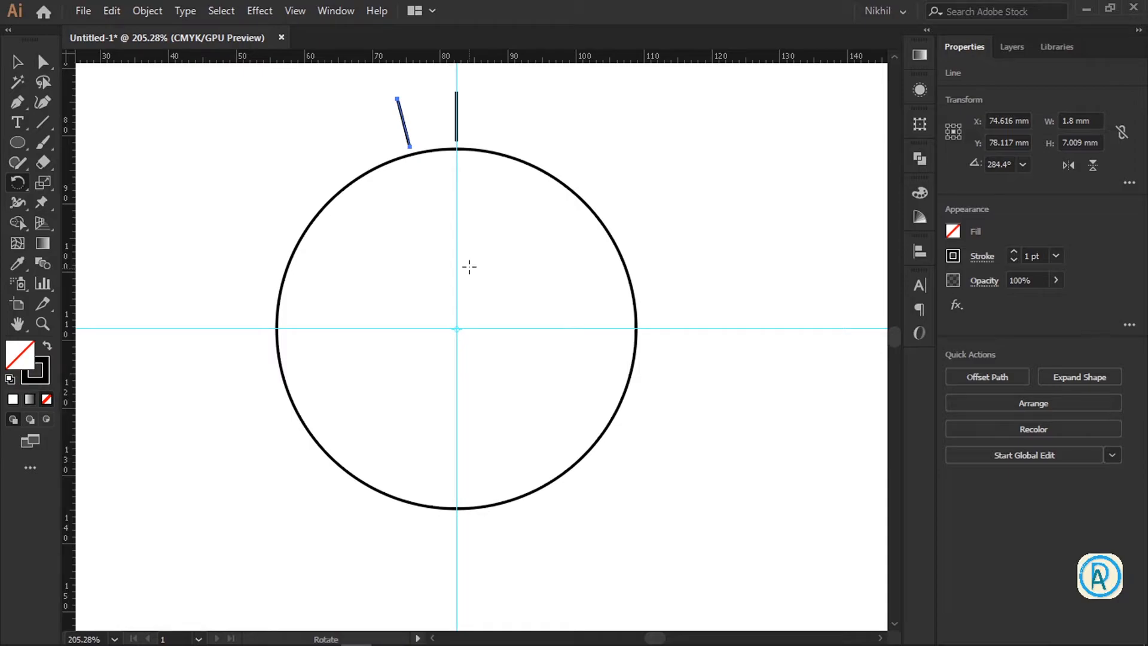
Repeat the rotated copy until evenly spaced lines go all the way around the circle.
{"action": "key", "text": "ctrl"}
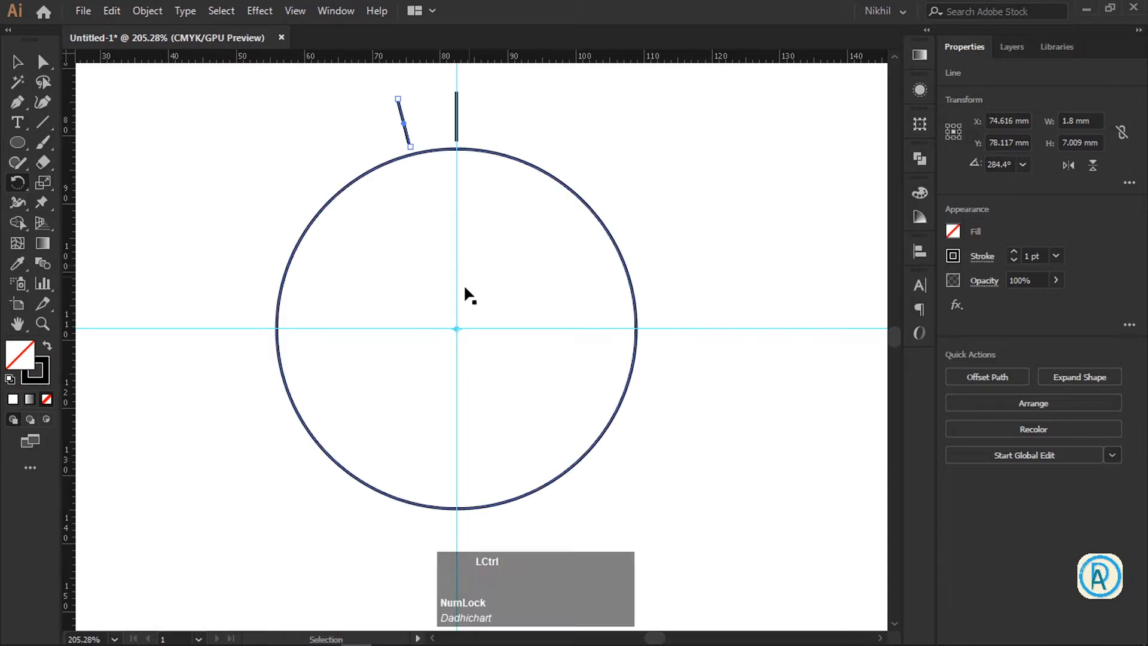
{"action": "key", "text": "ctrl+d"}
{"action": "key", "text": "ctrl+d"}
{"action": "key", "text": "ctrl+d"}
{"action": "key", "text": "ctrl+d"}
{"action": "key", "text": "ctrl+d"}
{"action": "key", "text": "ctrl+d"}
{"action": "key", "text": "ctrl+d"}
{"action": "key", "text": "ctrl+d"}
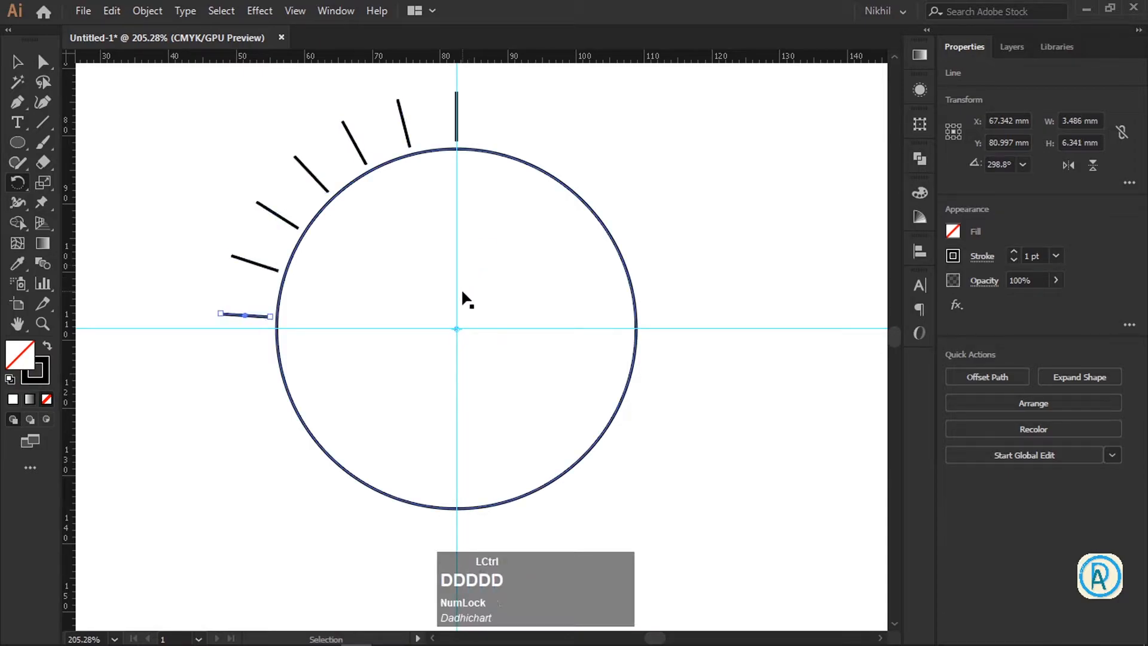
{"action": "key", "text": "ctrl+d"}
{"action": "key", "text": "ctrl+d"}
{"action": "key", "text": "ctrl+d"}
{"action": "key", "text": "ctrl+d"}
{"action": "key", "text": "ctrl+d"}
{"action": "key", "text": "ctrl+d"}
{"action": "key", "text": "ctrl+d"}
{"action": "key", "text": "ctrl+d"}
{"action": "key", "text": "ctrl+d"}
{"action": "key", "text": "ctrl+d"}
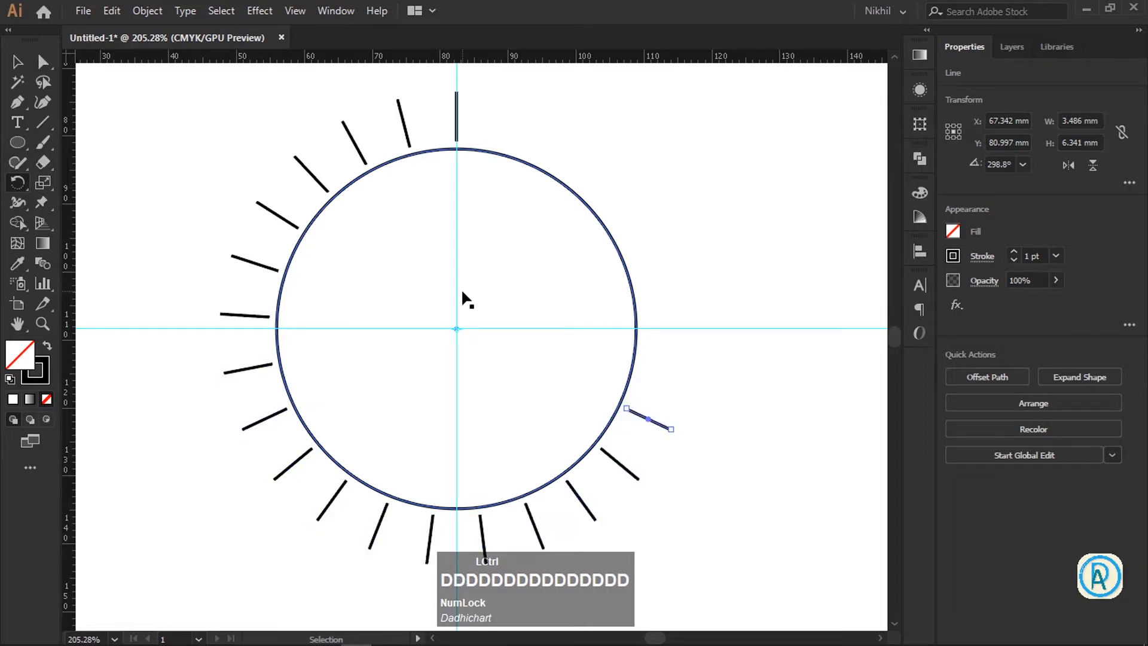
{"action": "key", "text": "ctrl+d"}
{"action": "key", "text": "ctrl+d"}
{"action": "key", "text": "ctrl+d"}
{"action": "key", "text": "ctrl+d"}
{"action": "key", "text": "ctrl+d"}
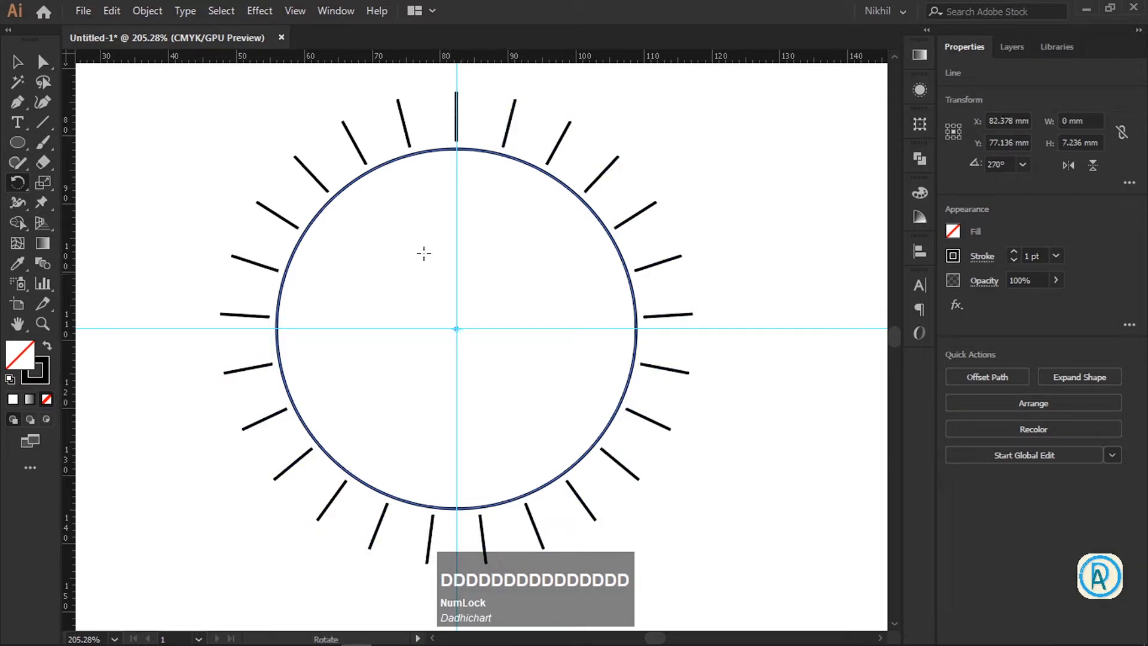
Deselect the lines and hide the guides to show the finished ray pattern.
{"action": "left_click", "coordinate": [17, 61]}
{"action": "left_click", "coordinate": [174, 164]}
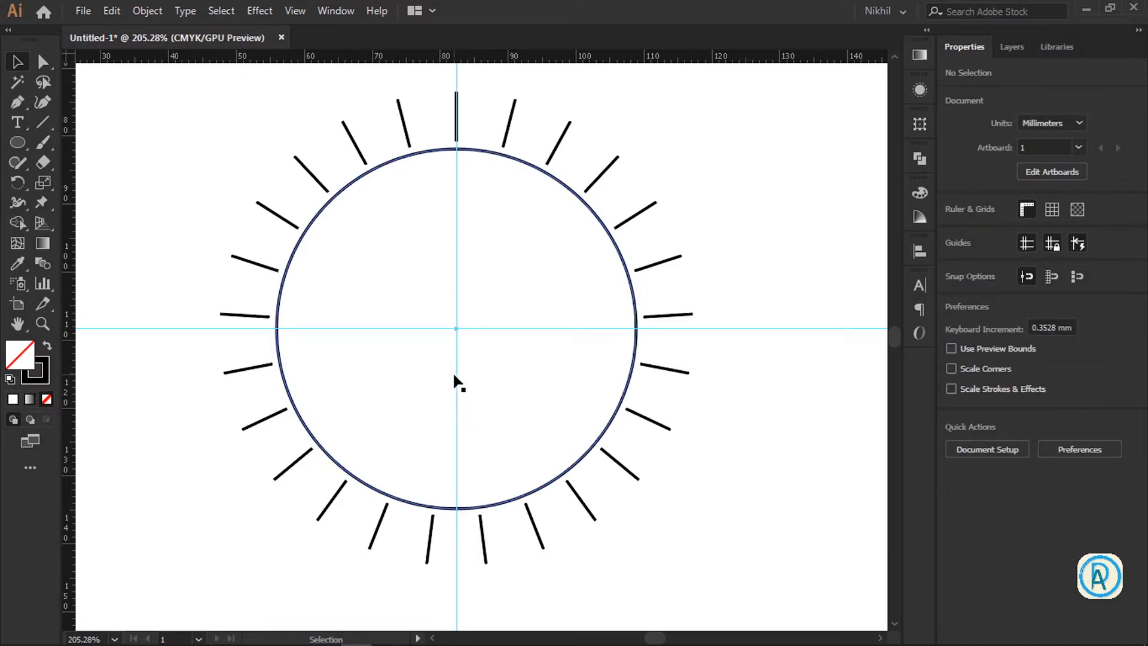
{"action": "key", "text": "ctrl"}
{"action": "key", "text": "ctrl+semicolon"}
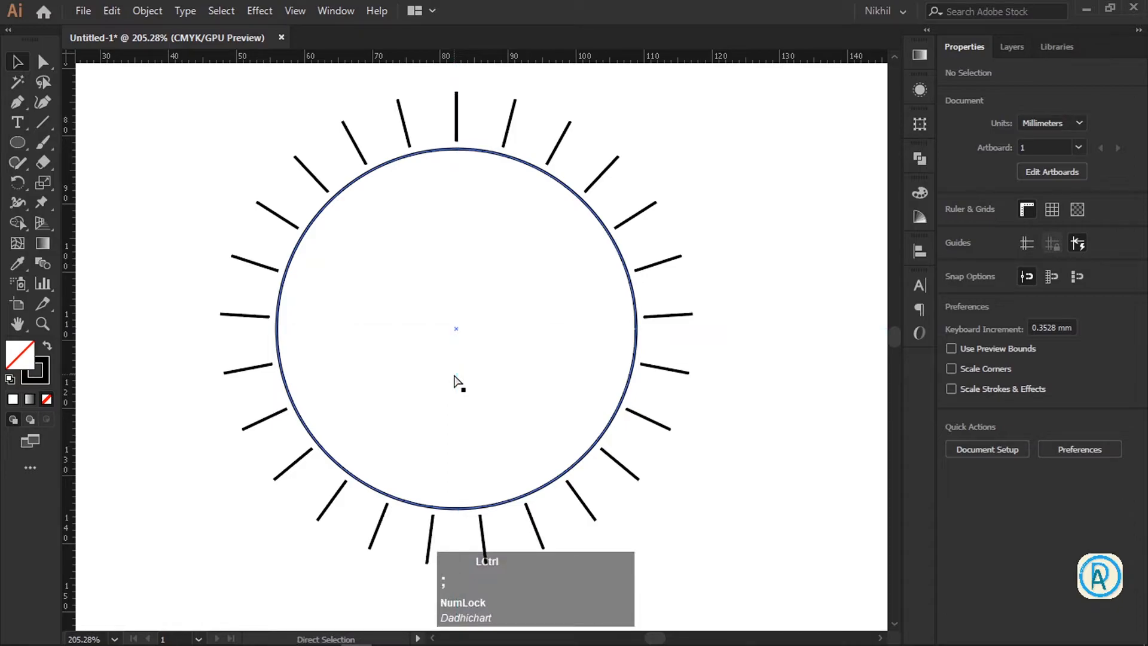
{"action": "key", "text": "ctrl+alt+space"}
{"action": "left_click_drag", "start_coordinate": [592, 351], "coordinate": [420, 361]}
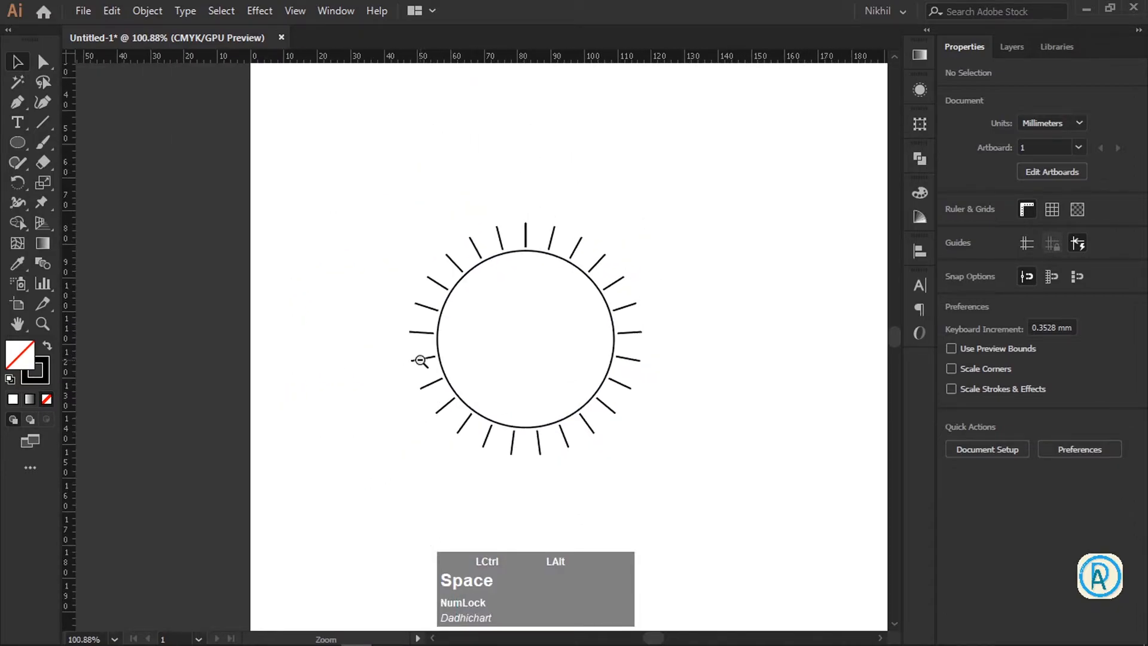
{"action": "left_click_drag", "start_coordinate": [549, 376], "coordinate": [492, 374]}
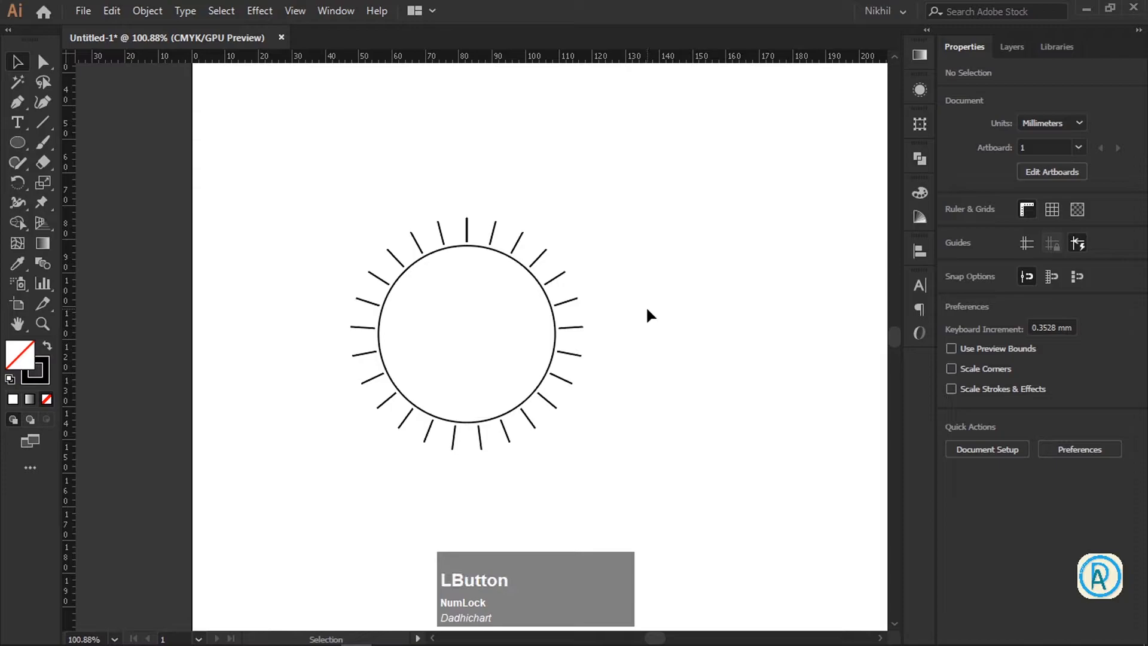
{"action": "key", "text": "ctrl+d"}
{"action": "left_click", "coordinate": [653, 425]}
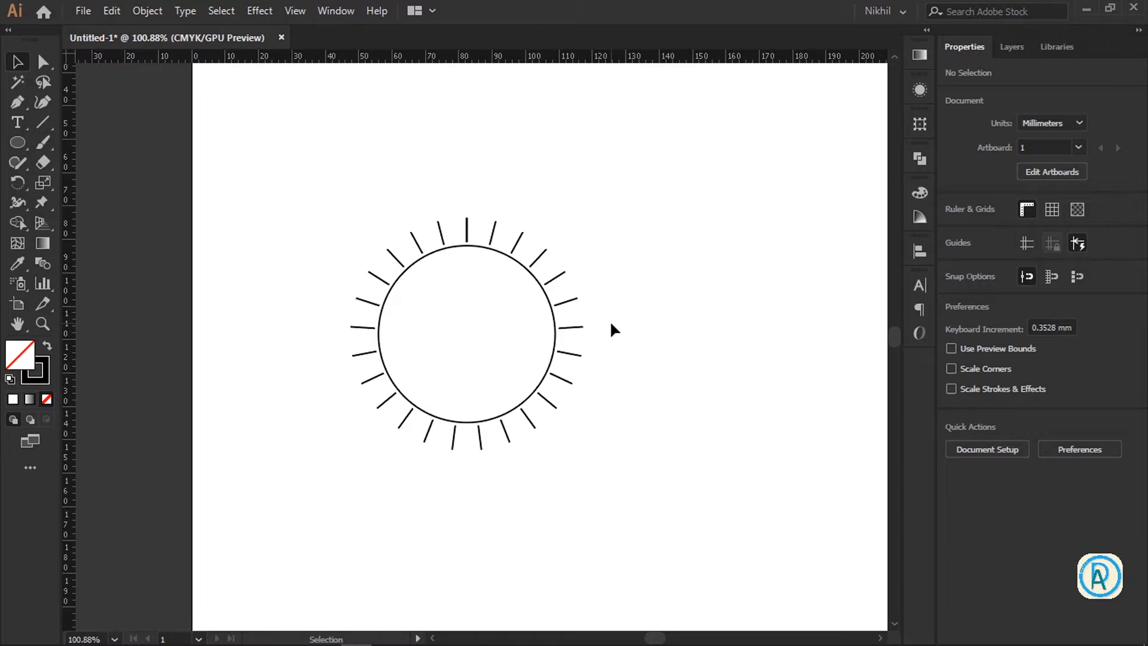
Select the circle together with all the lines around it and delete them.
{"action": "left_click_drag", "start_coordinate": [613, 328], "coordinate": [489, 259]}
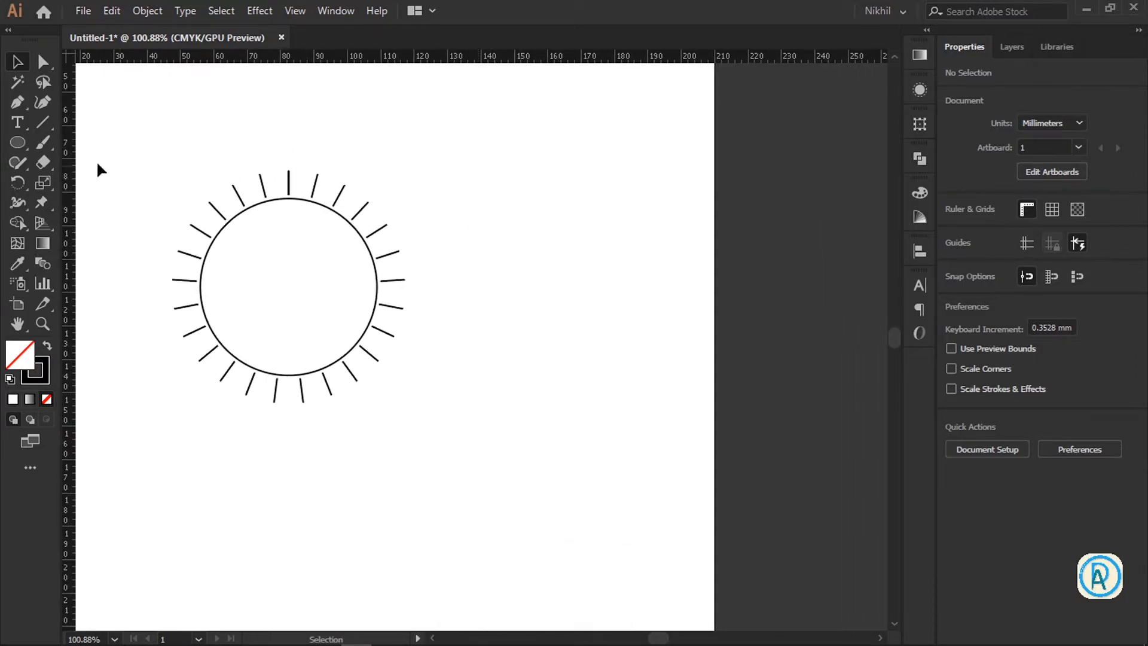
{"action": "left_click_drag", "start_coordinate": [112, 141], "coordinate": [437, 430]}
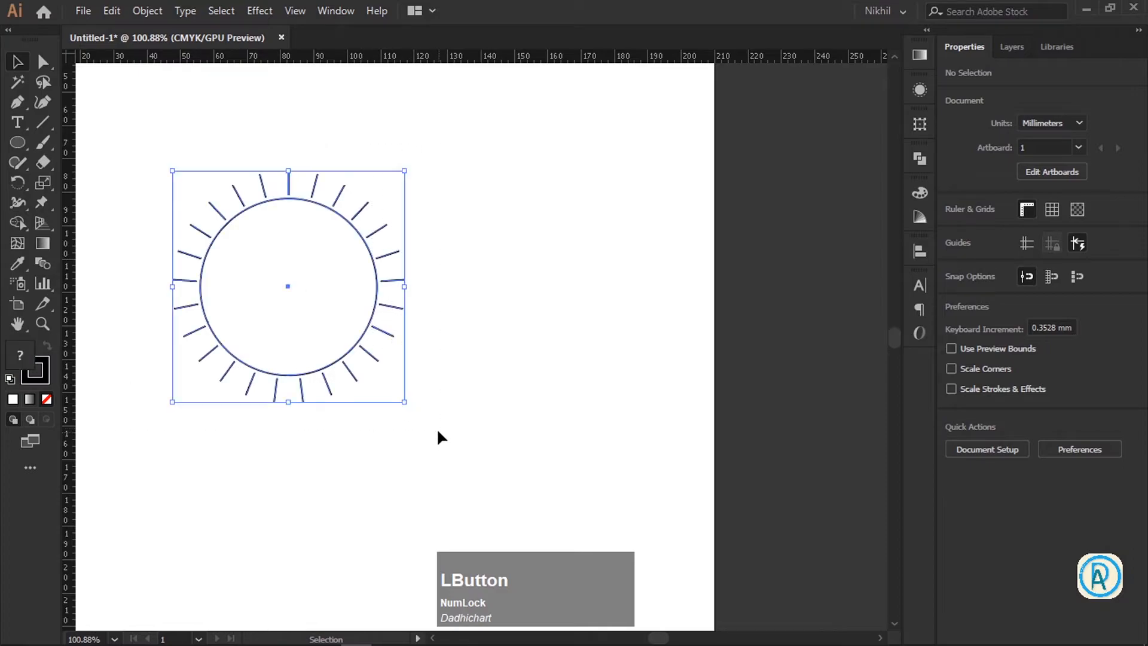
{"action": "key", "text": "Delete"}
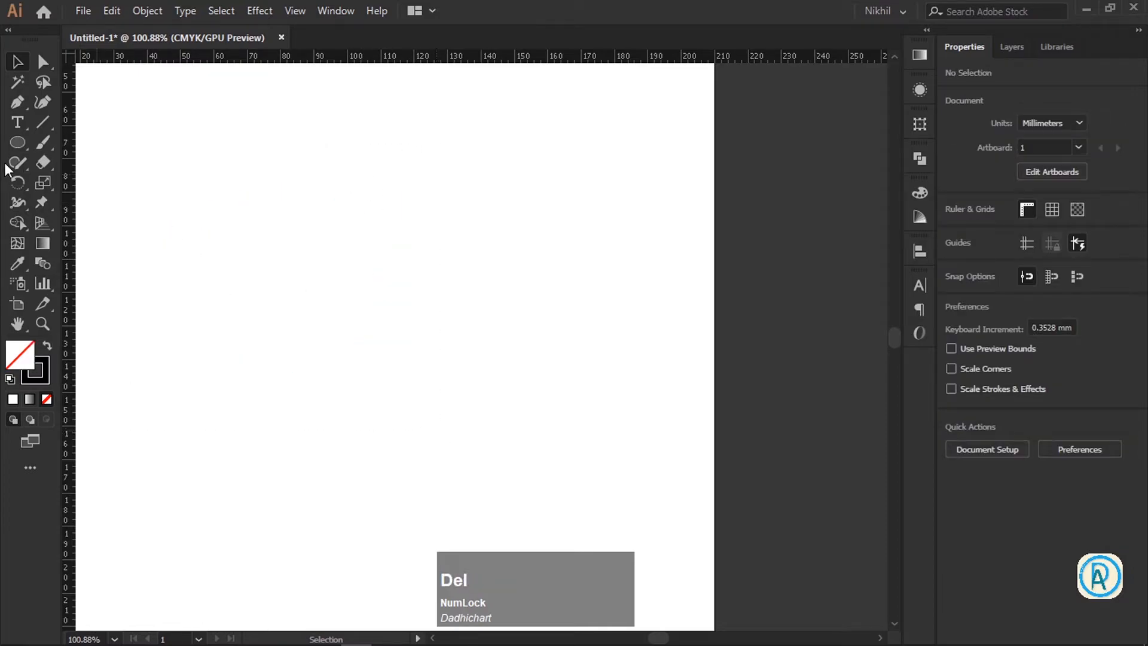
Draw a small five-pointed star about 9.6 mm wide and 9.1 mm high in the upper part of the artboard.
{"action": "left_click", "coordinate": [16, 180]}
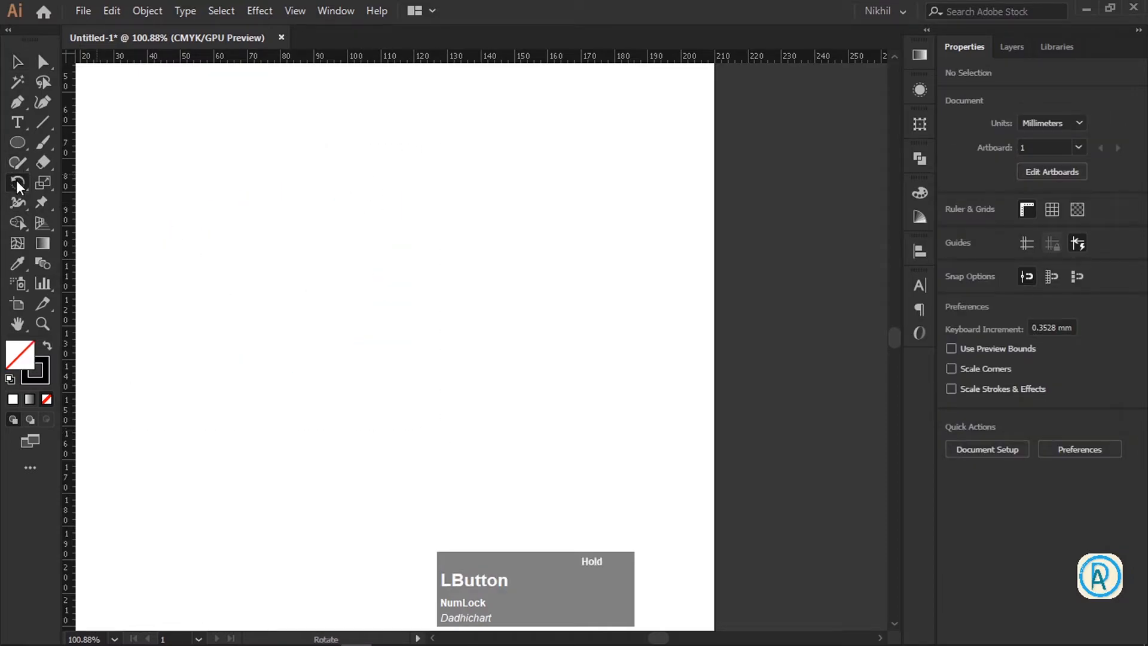
{"action": "left_click", "coordinate": [18, 144]}
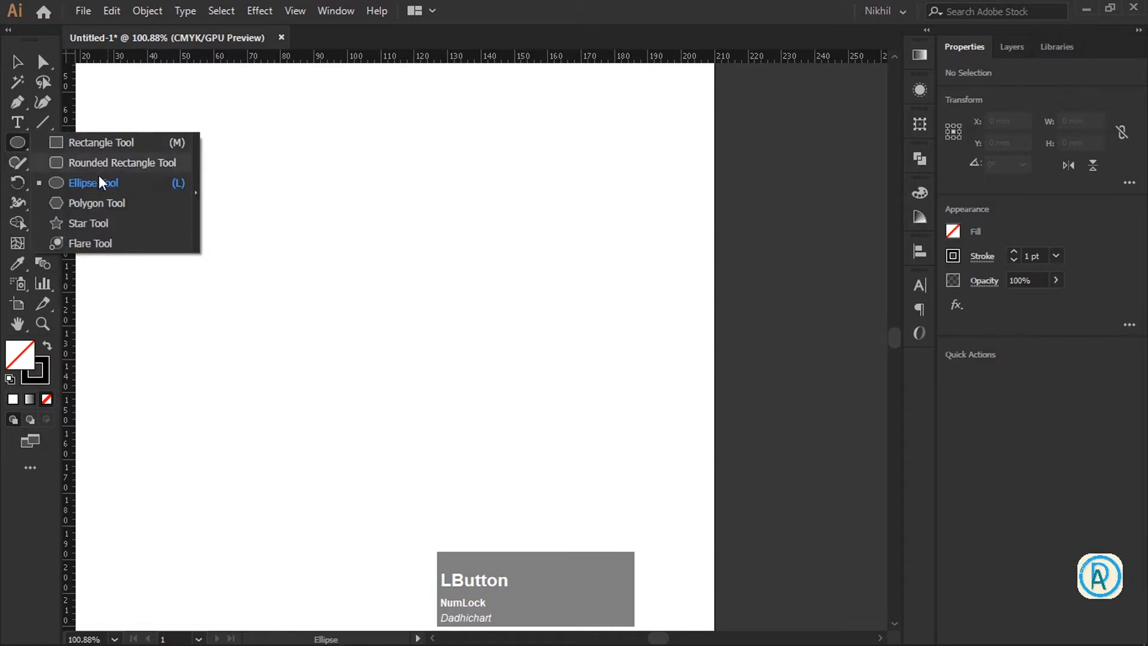
{"action": "left_click", "coordinate": [116, 224]}
{"action": "left_click_drag", "start_coordinate": [316, 177], "coordinate": [326, 190]}
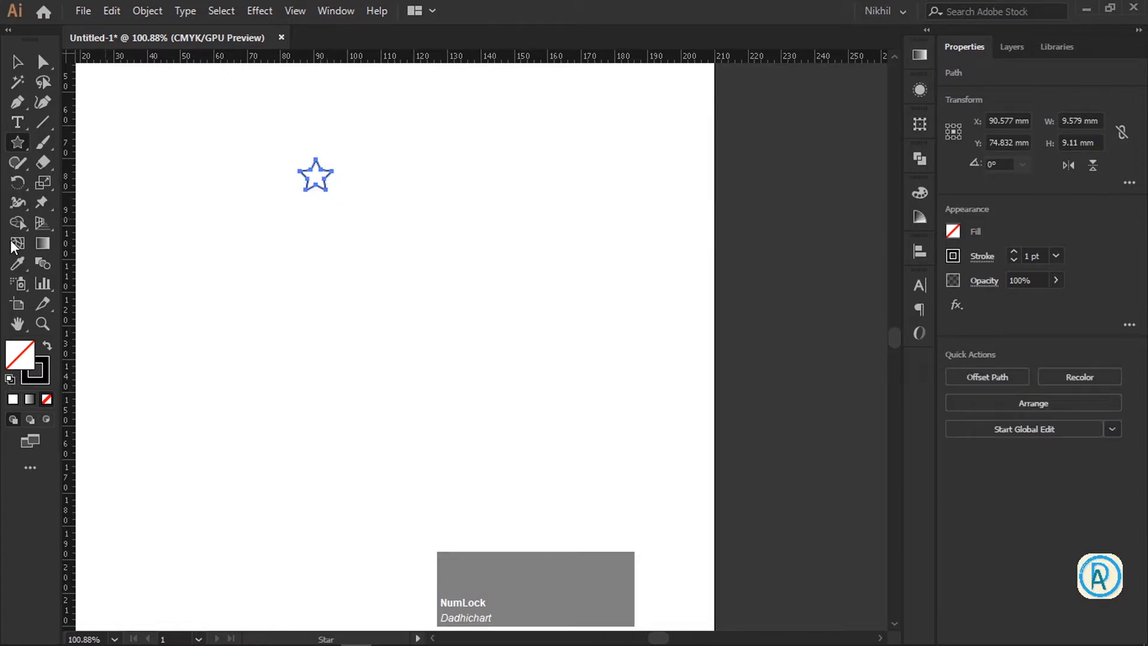
Create a copy of the star rotated by 360/50 degrees about a point a short distance below it.
{"action": "left_click", "coordinate": [18, 185]}
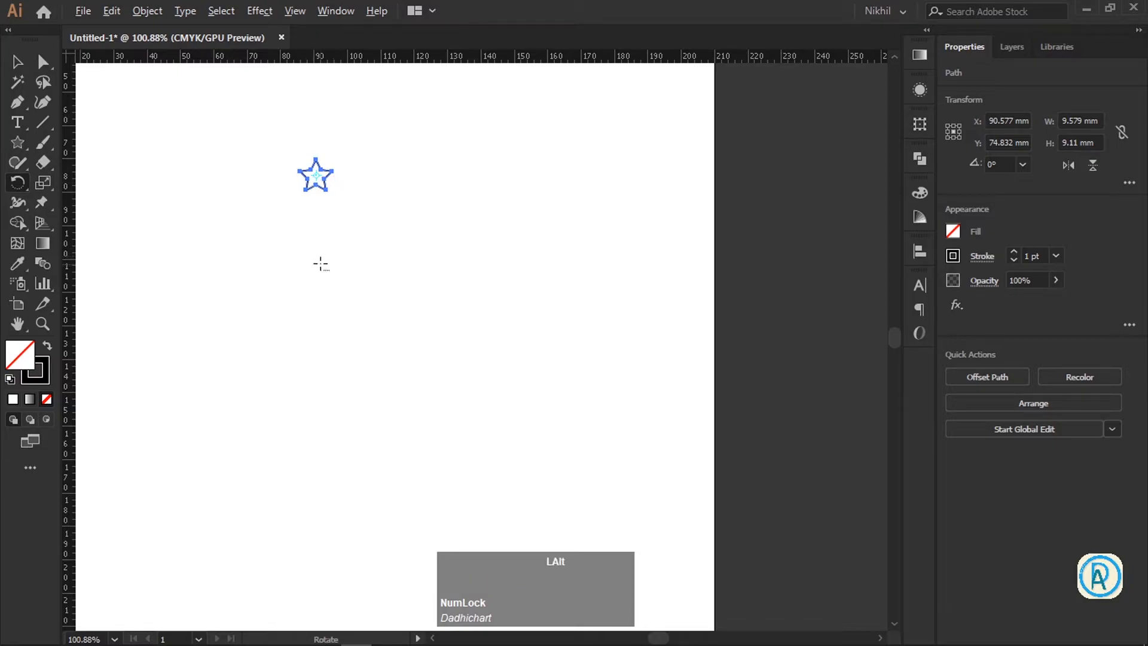
{"action": "left_click", "coordinate": [317, 257], "text": "alt"}
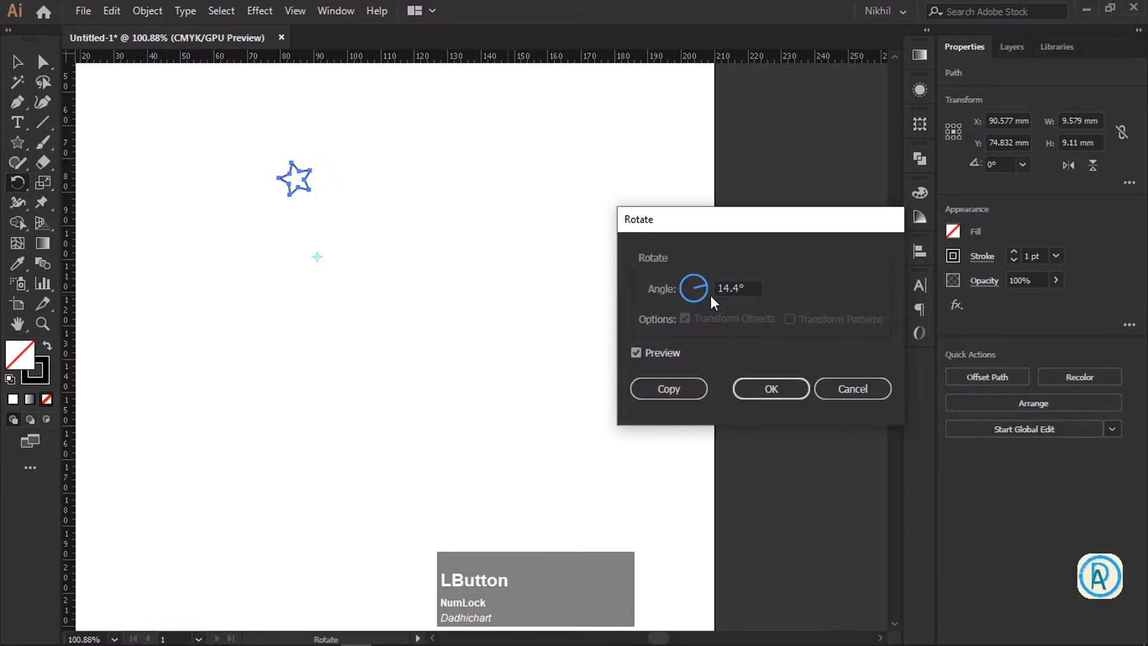
{"action": "double_click", "coordinate": [739, 288]}
{"action": "type", "text": "360/"}
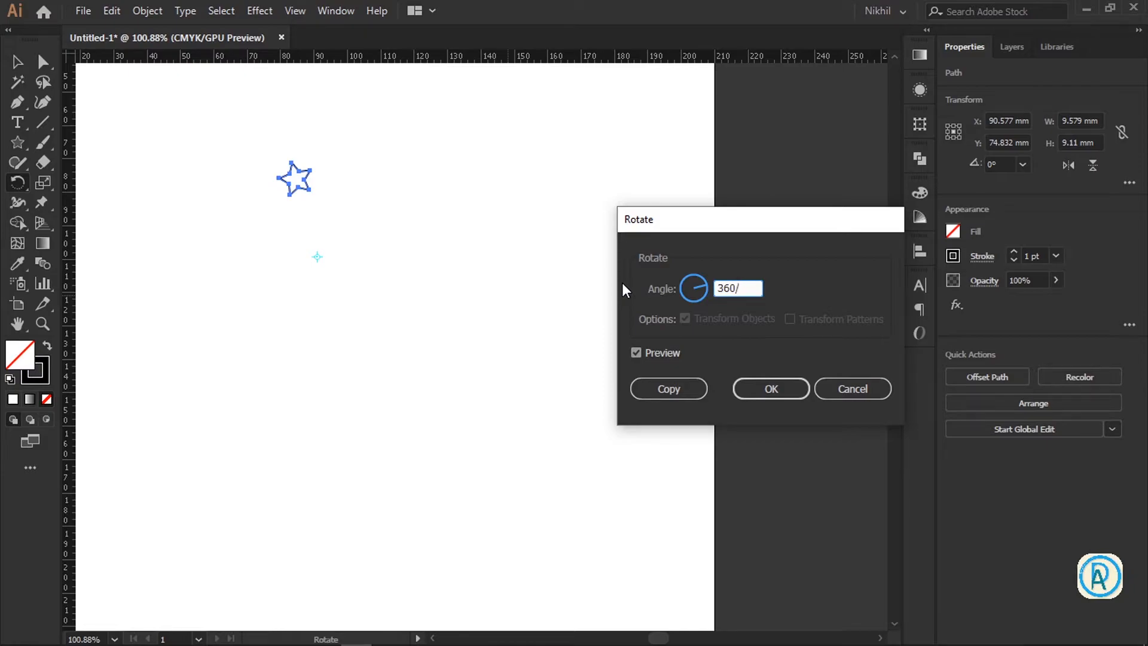
{"action": "type", "text": "50"}
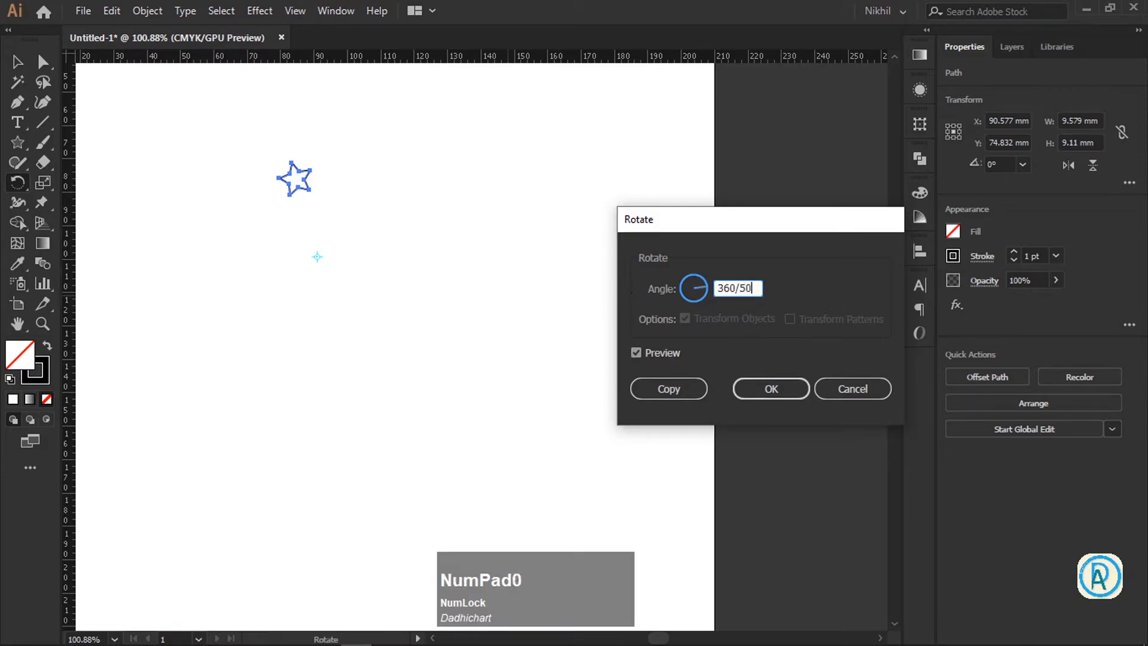
{"action": "left_click", "coordinate": [675, 394]}
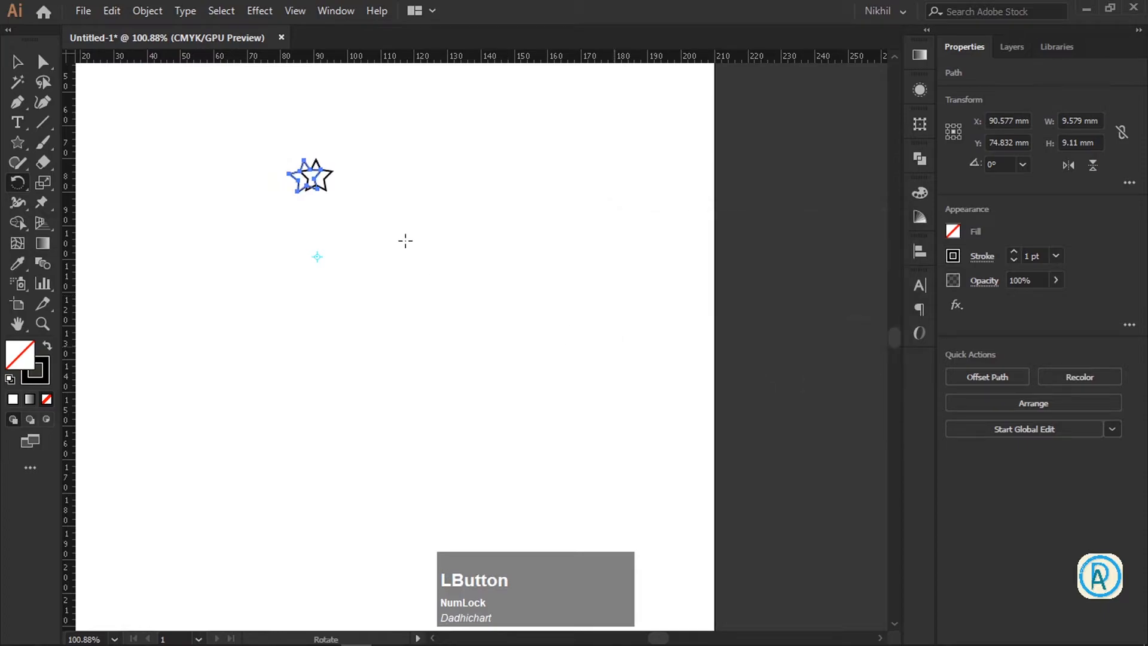
Repeat the rotated copy of the star until the stars form a complete ring around the pivot.
{"action": "key", "text": "ctrl+d"}
{"action": "key", "text": "ctrl+d"}
{"action": "key", "text": "ctrl+d"}
{"action": "key", "text": "ctrl+d"}
{"action": "key", "text": "ctrl+d"}
{"action": "key", "text": "ctrl+d"}
{"action": "key", "text": "ctrl+d"}
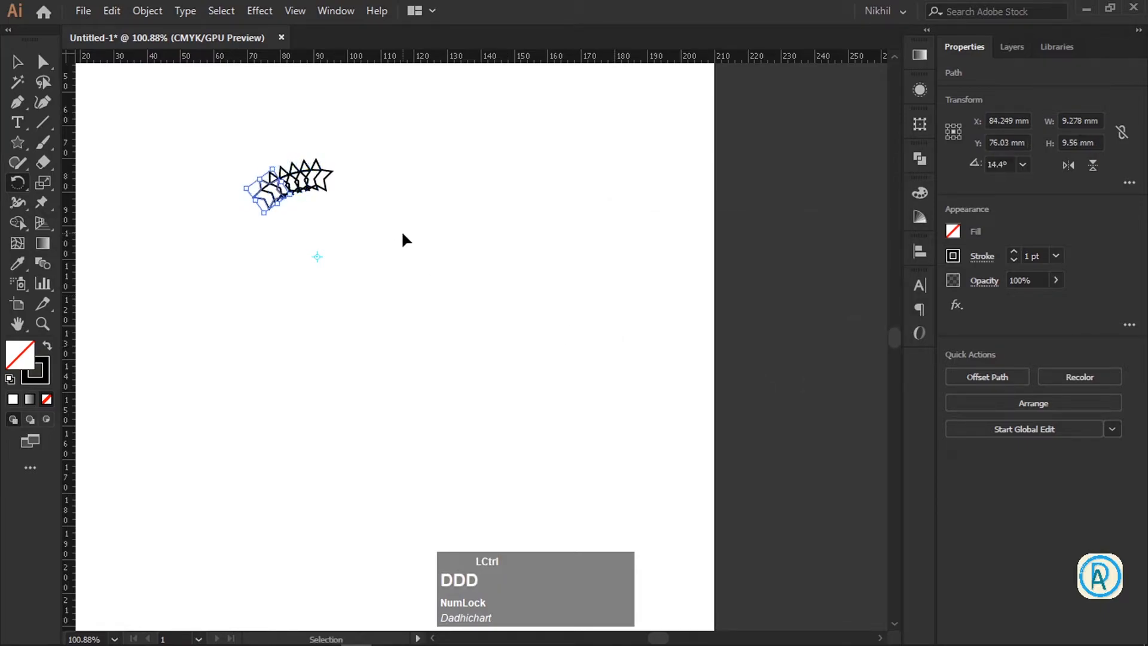
{"action": "key", "text": "ctrl+d"}
{"action": "key", "text": "ctrl+d"}
{"action": "key", "text": "ctrl+d"}
{"action": "key", "text": "ctrl+d"}
{"action": "key", "text": "ctrl+d"}
{"action": "key", "text": "ctrl+d"}
{"action": "key", "text": "ctrl+d"}
{"action": "key", "text": "ctrl+d"}
{"action": "key", "text": "ctrl+d"}
{"action": "key", "text": "ctrl+d"}
{"action": "key", "text": "ctrl+d"}
{"action": "key", "text": "ctrl+d"}
{"action": "key", "text": "ctrl+d"}
{"action": "key", "text": "ctrl+d"}
{"action": "key", "text": "ctrl+d"}
{"action": "key", "text": "ctrl+d"}
{"action": "key", "text": "ctrl+d"}
{"action": "key", "text": "ctrl+d"}
{"action": "key", "text": "ctrl+d"}
{"action": "key", "text": "ctrl+d"}
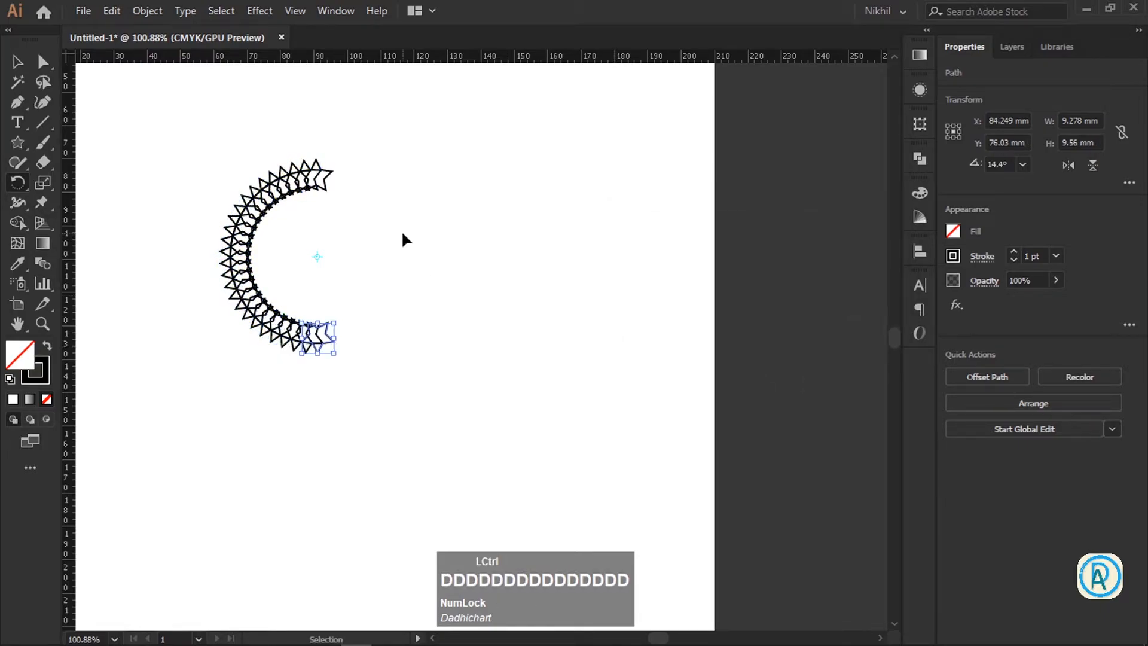
{"action": "key", "text": "ctrl+d"}
{"action": "key", "text": "ctrl+d"}
{"action": "key", "text": "ctrl+d"}
{"action": "key", "text": "ctrl+d"}
{"action": "key", "text": "ctrl+d"}
{"action": "key", "text": "ctrl+d"}
{"action": "key", "text": "ctrl+d"}
{"action": "key", "text": "ctrl+d"}
{"action": "key", "text": "ctrl+d"}
{"action": "key", "text": "ctrl+d"}
{"action": "key", "text": "ctrl+d"}
{"action": "key", "text": "ctrl+d"}
{"action": "key", "text": "ctrl+d"}
{"action": "key", "text": "ctrl+d"}
{"action": "key", "text": "ctrl+d"}
{"action": "key", "text": "ctrl+d"}
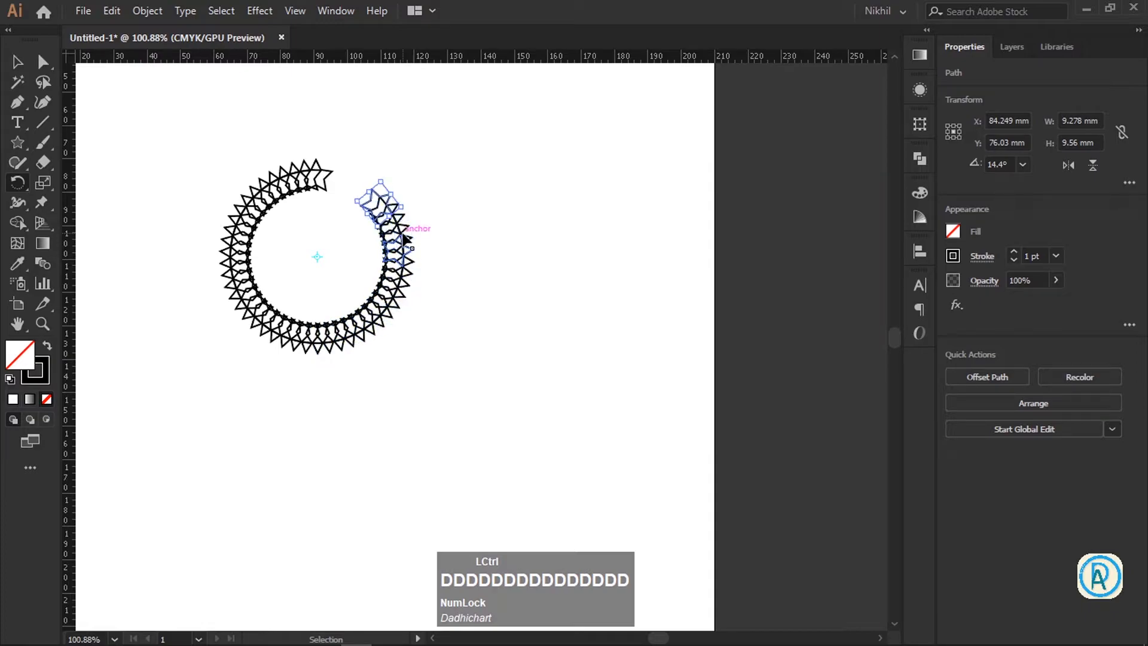
{"action": "key", "text": "ctrl+d"}
{"action": "key", "text": "ctrl+d"}
{"action": "key", "text": "ctrl+d"}
{"action": "key", "text": "ctrl+d"}
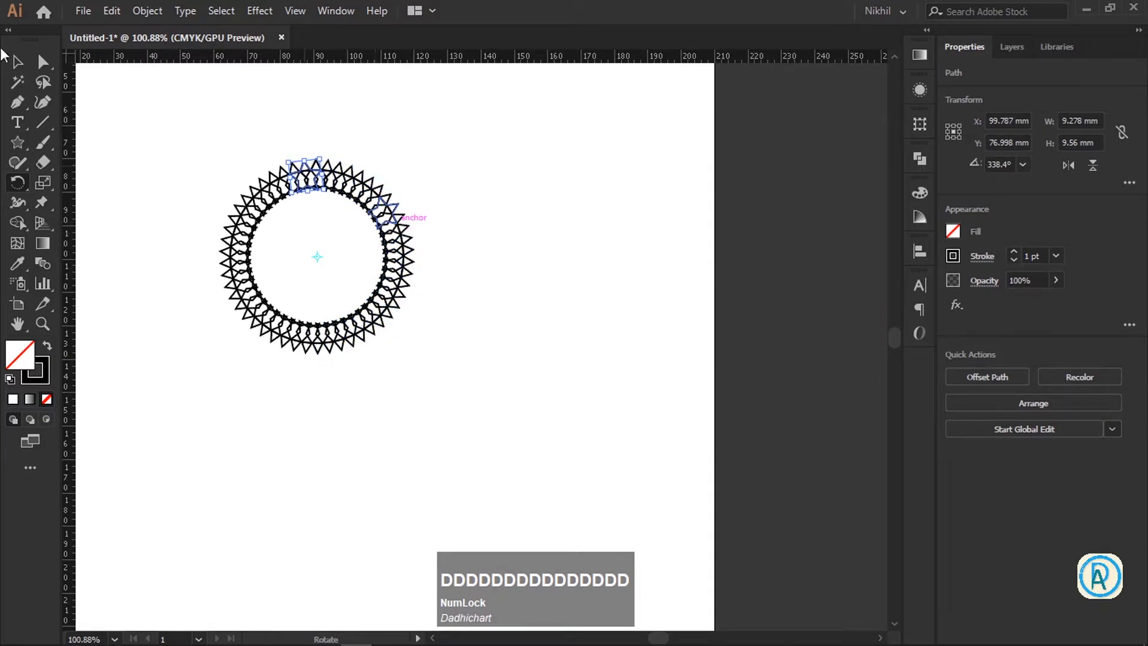
Select one star at the top of the ring to check whether the stars are separate objects, and deselect it.
{"action": "left_click", "coordinate": [18, 61]}
{"action": "left_click_drag", "start_coordinate": [393, 146], "coordinate": [495, 147]}
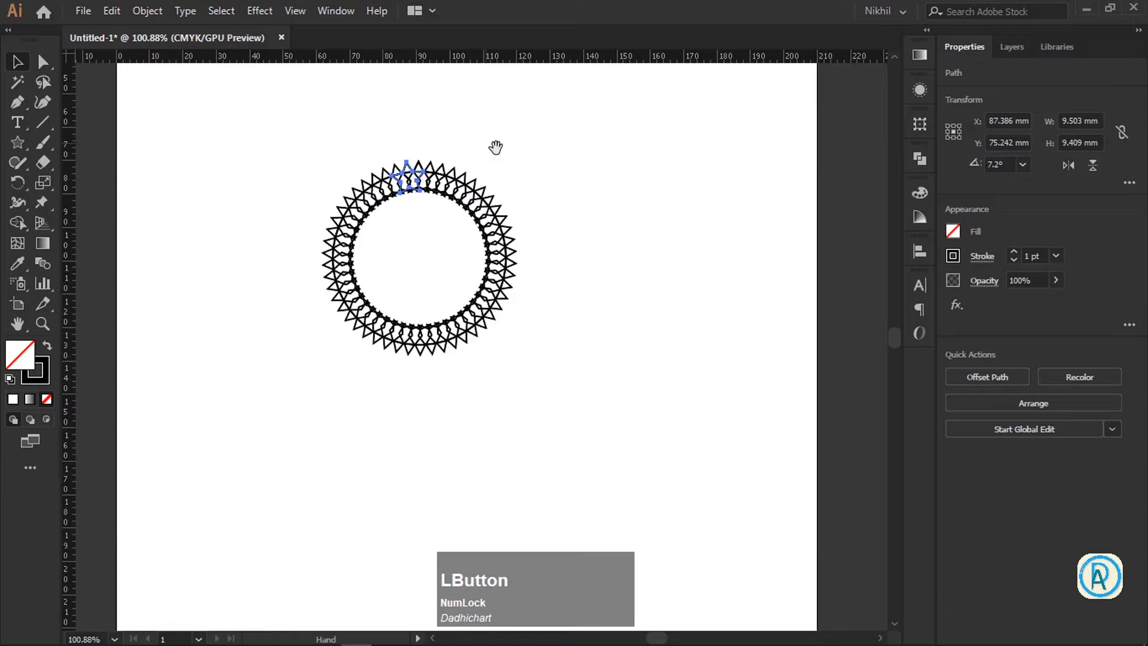
{"action": "left_click", "coordinate": [496, 148]}
{"action": "left_click_drag", "start_coordinate": [456, 224], "coordinate": [494, 229]}
{"action": "left_click_drag", "start_coordinate": [493, 230], "coordinate": [502, 244]}
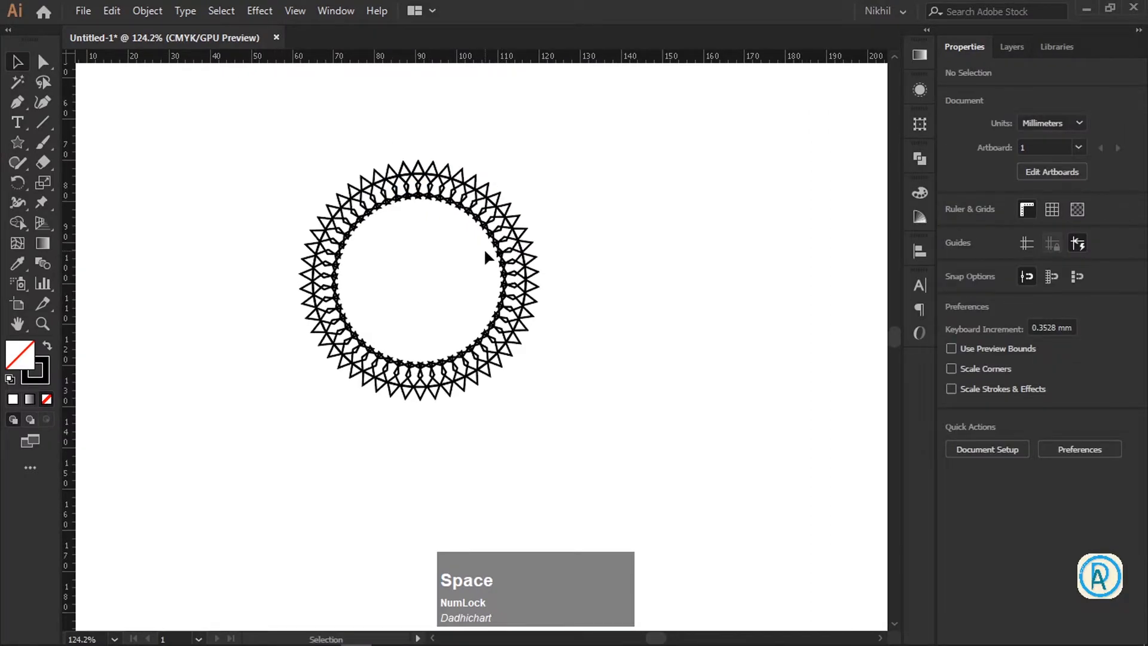
{"action": "left_click", "coordinate": [447, 181]}
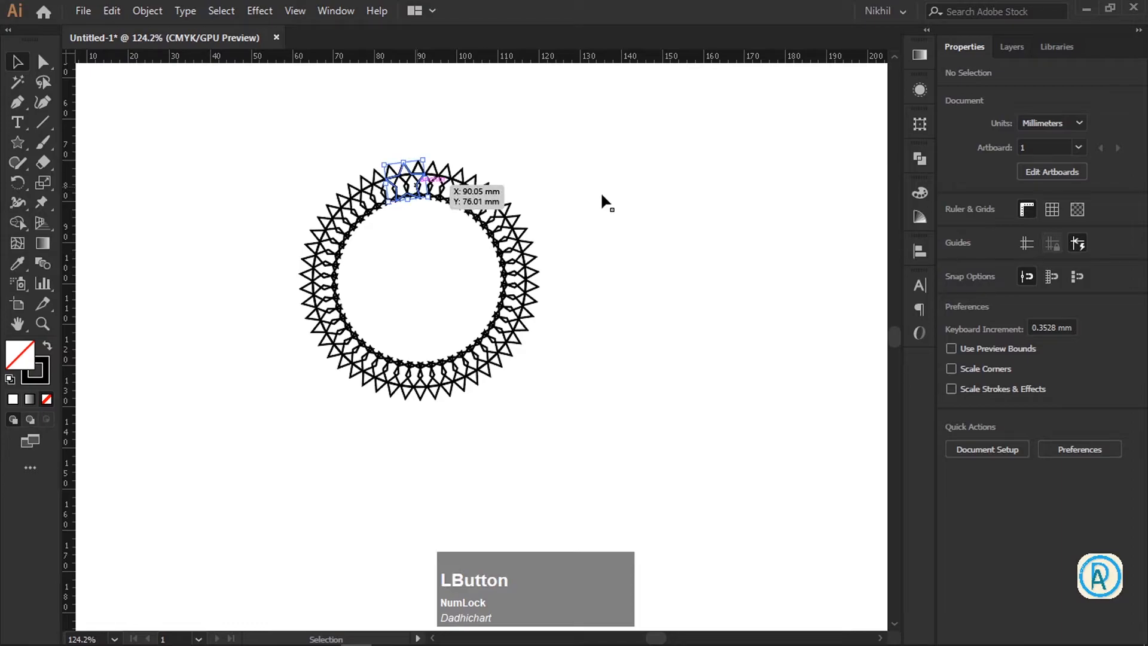
{"action": "left_click", "coordinate": [213, 190]}
Select all the stars in the ring and group them into a single object.
{"action": "left_click_drag", "start_coordinate": [250, 120], "coordinate": [576, 417]}
{"action": "key", "text": "ctrl+g"}
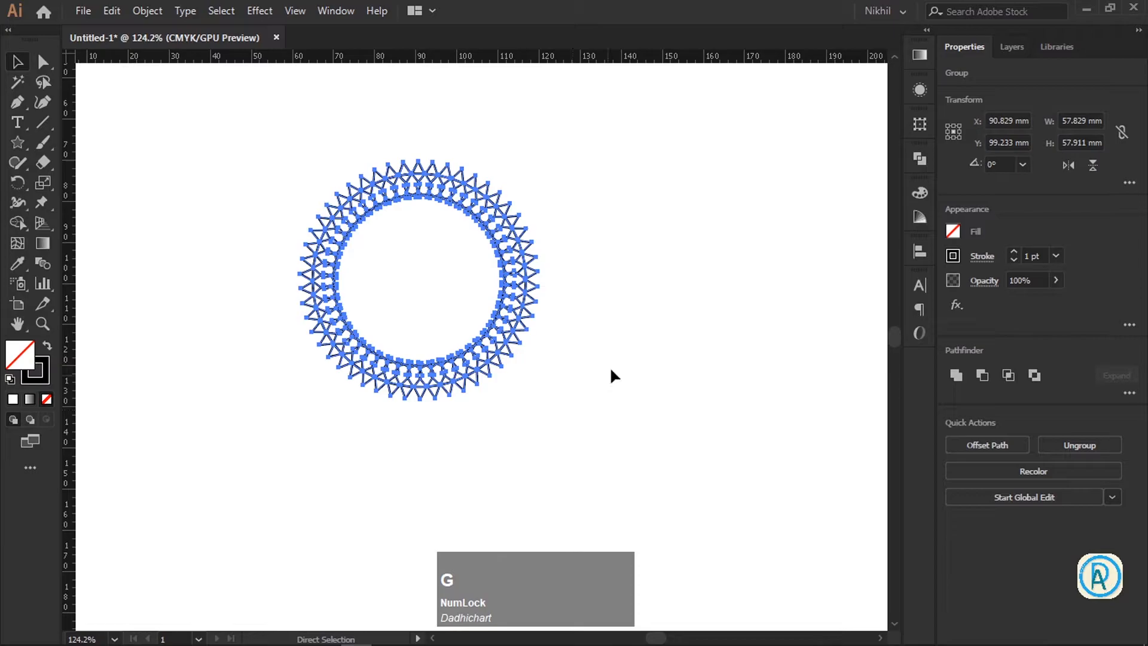
{"action": "left_click", "coordinate": [611, 370]}
{"action": "left_click", "coordinate": [376, 205]}
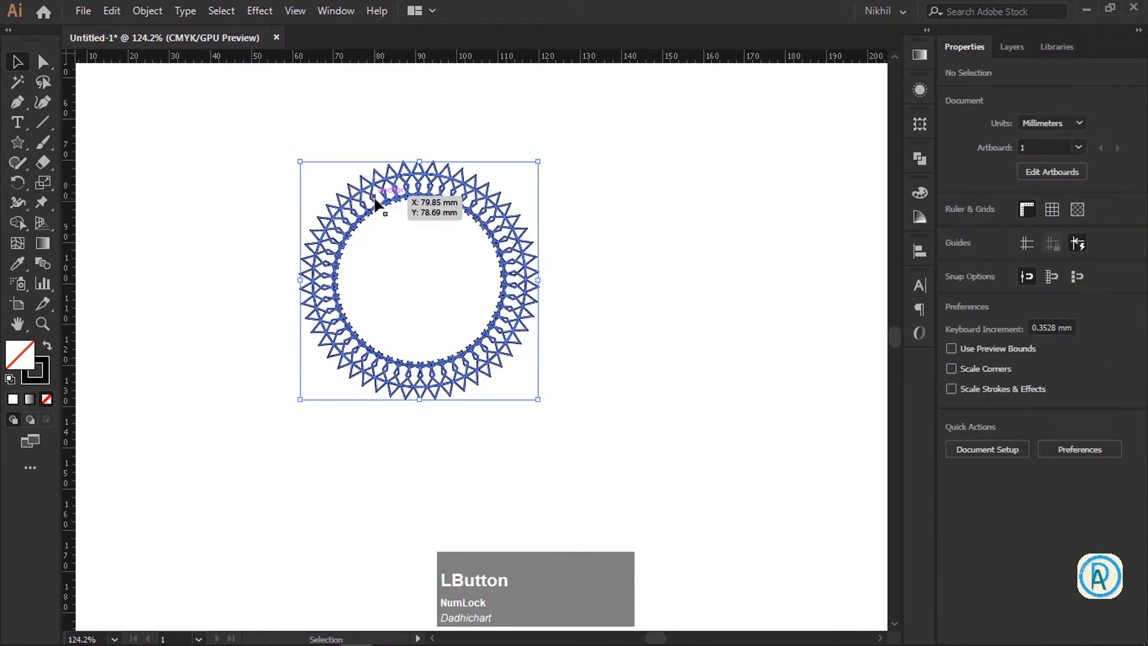
Undo the grouping of the star ring and group all its stars again.
{"action": "right_click", "coordinate": [375, 201]}
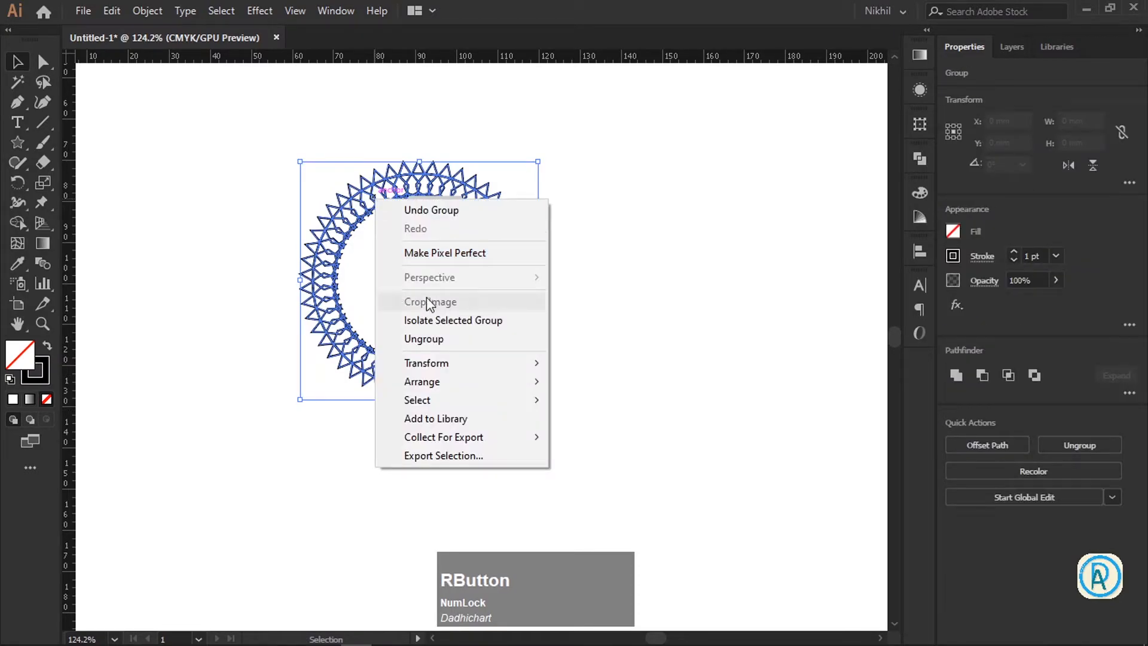
{"action": "left_click", "coordinate": [482, 307]}
{"action": "right_click", "coordinate": [403, 179]}
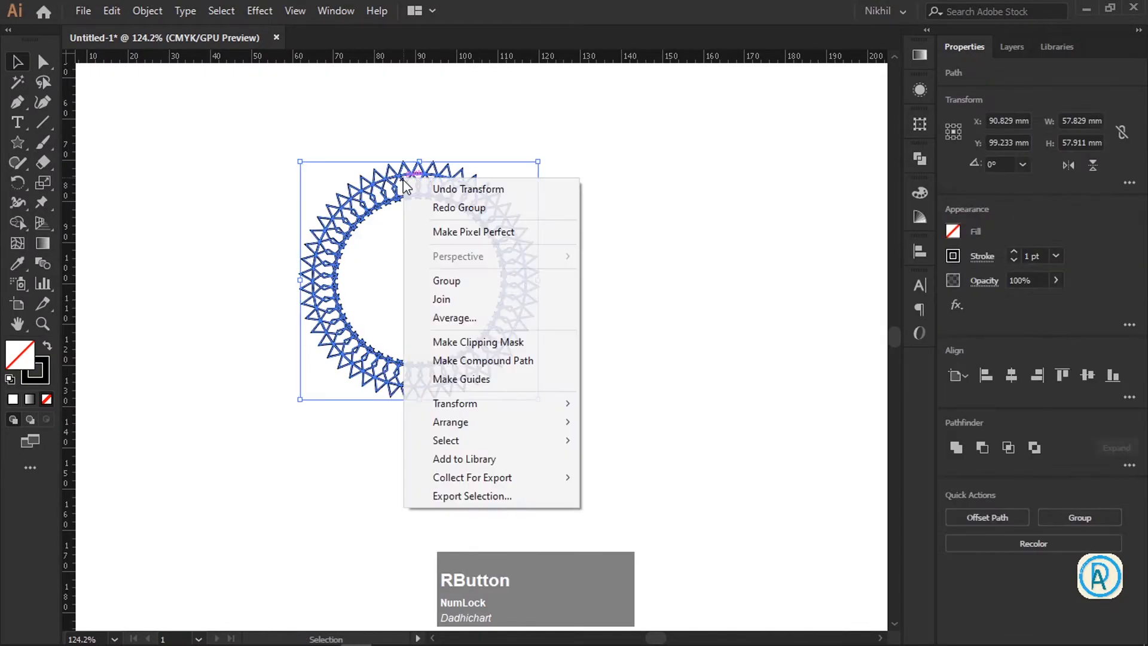
{"action": "left_click", "coordinate": [442, 281]}
{"action": "left_click", "coordinate": [619, 292]}
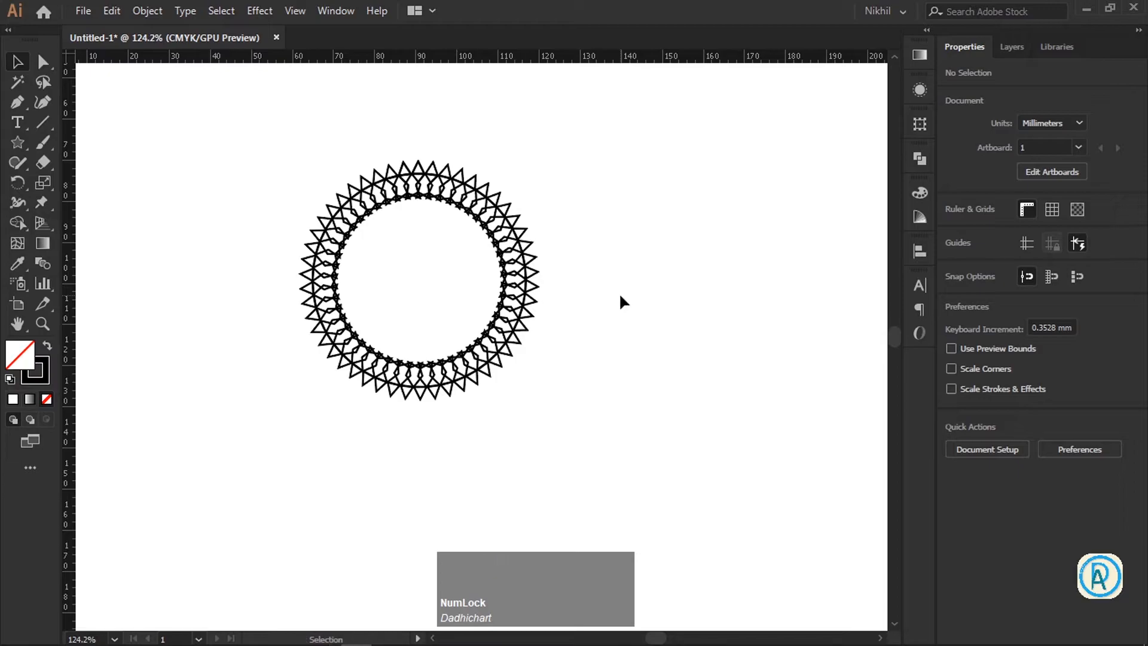
{"action": "left_click", "coordinate": [522, 235]}
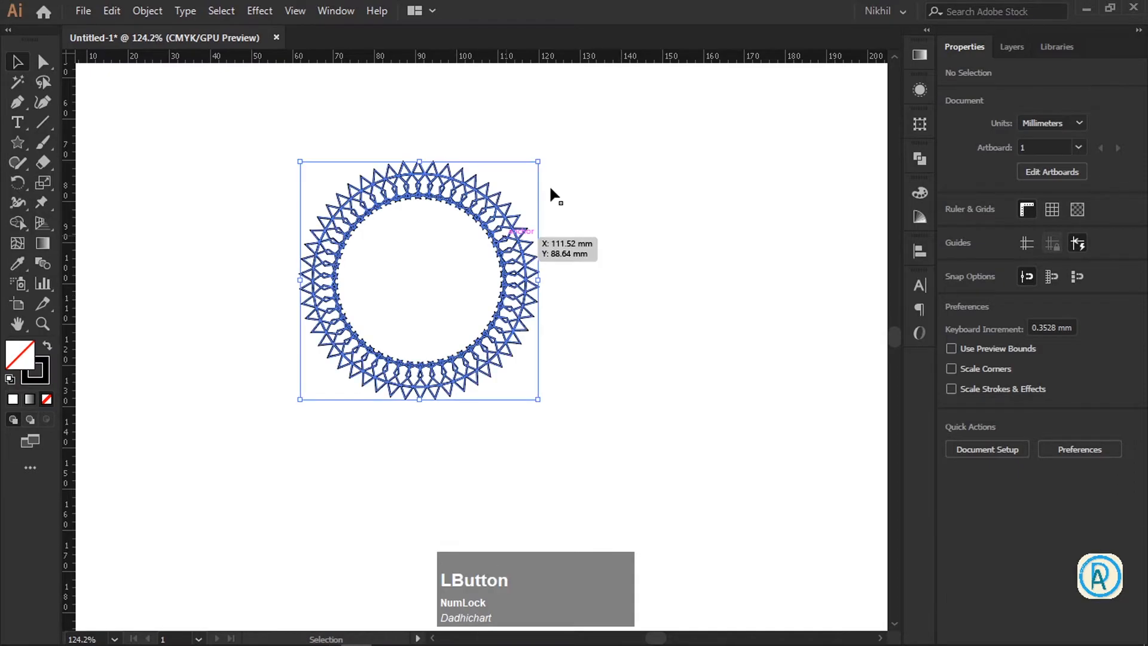
{"action": "left_click", "coordinate": [563, 220]}
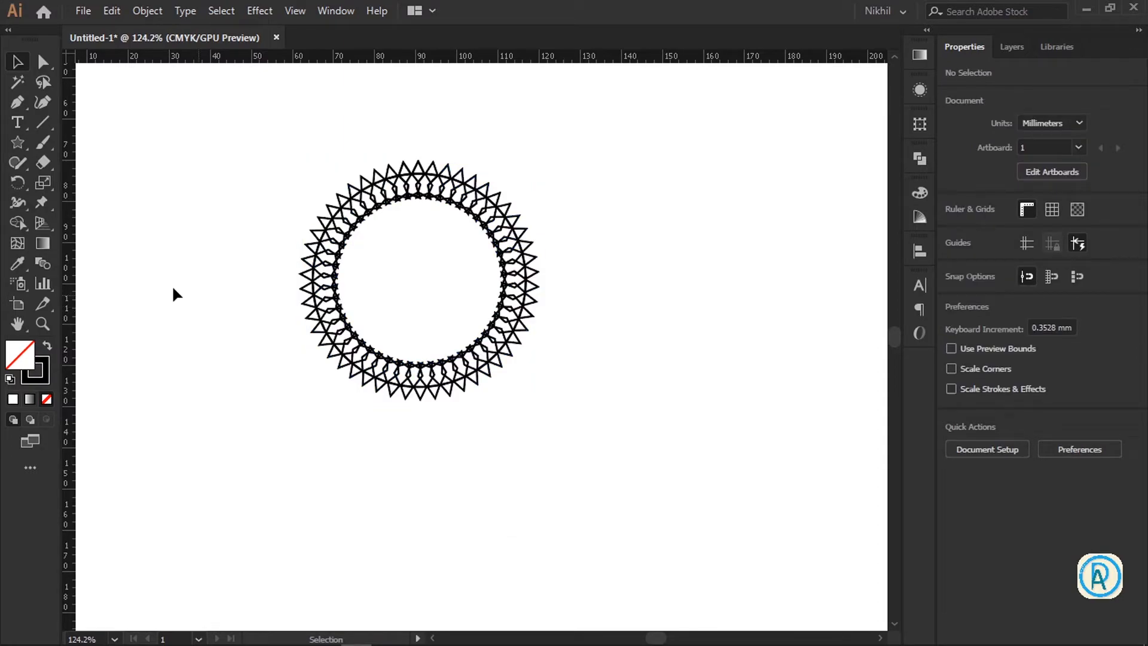
Draw a circle about 39.4 mm across inside the star ring and give it a black fill with no stroke.
{"action": "left_click_drag", "start_coordinate": [18, 139], "coordinate": [74, 182]}
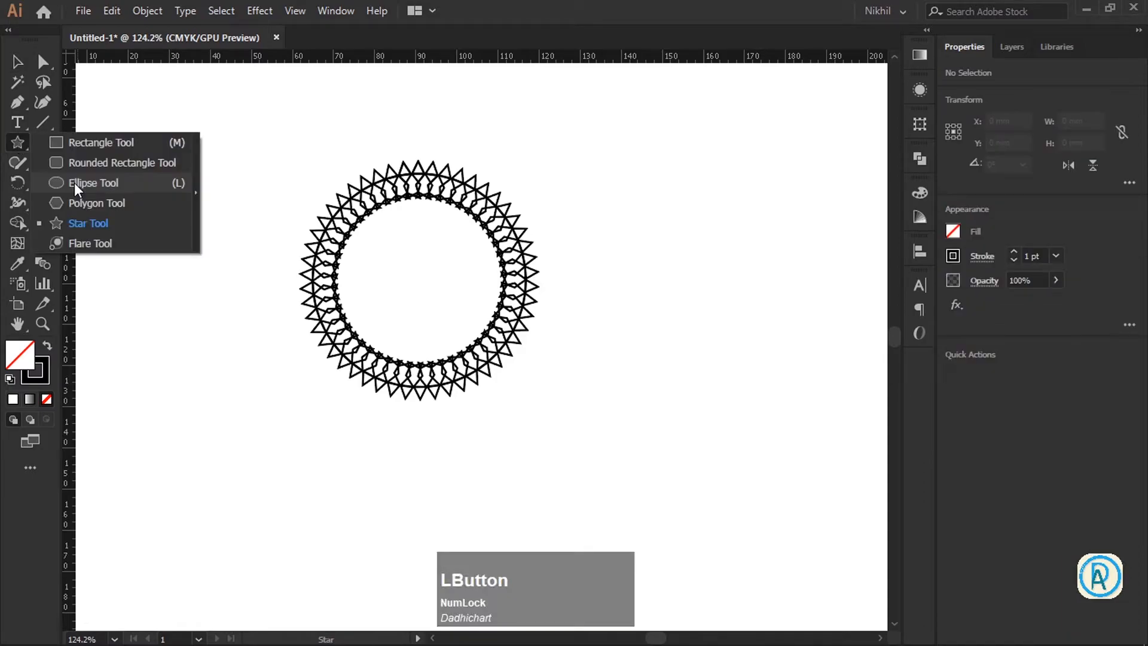
{"action": "left_click_drag", "start_coordinate": [74, 182], "coordinate": [75, 182]}
{"action": "left_click_drag", "start_coordinate": [420, 279], "coordinate": [498, 339]}
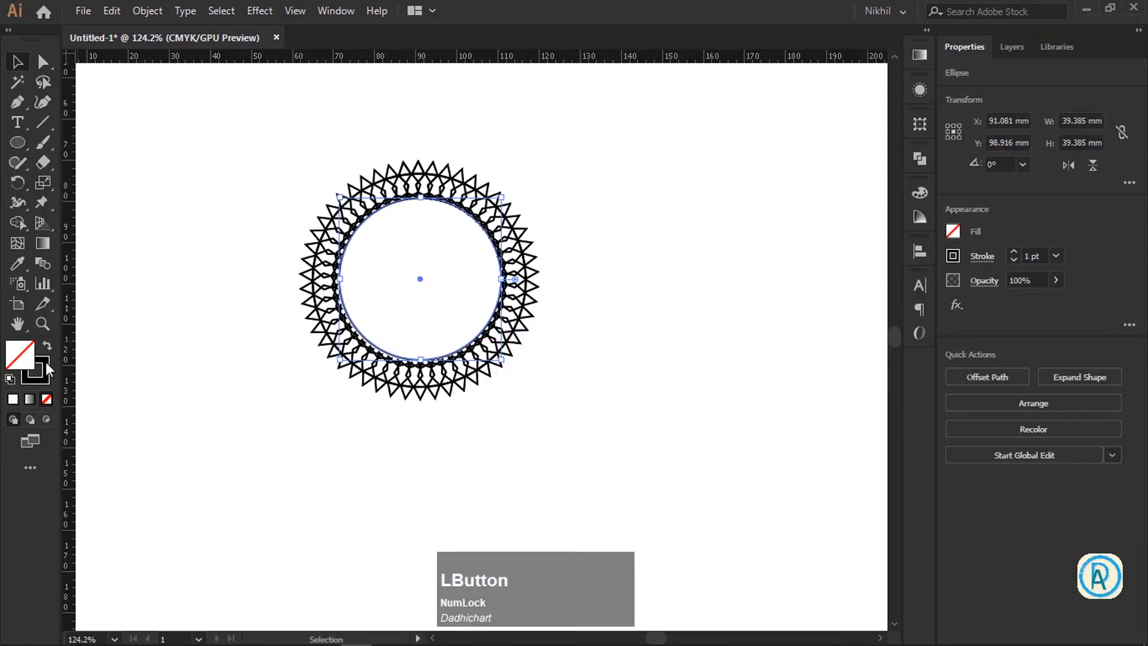
{"action": "left_click", "coordinate": [47, 346]}
{"action": "left_click", "coordinate": [293, 178]}
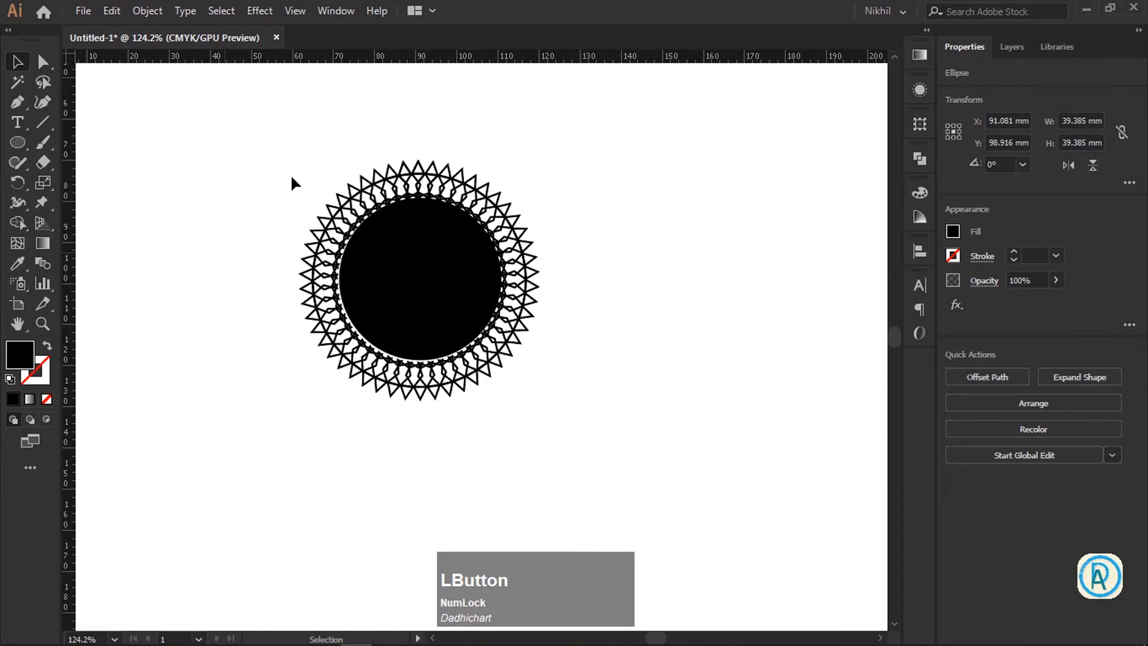
Move the black circle about 0.5 mm down inside the star ring and deselect it.
{"action": "left_click_drag", "start_coordinate": [388, 334], "coordinate": [388, 342]}
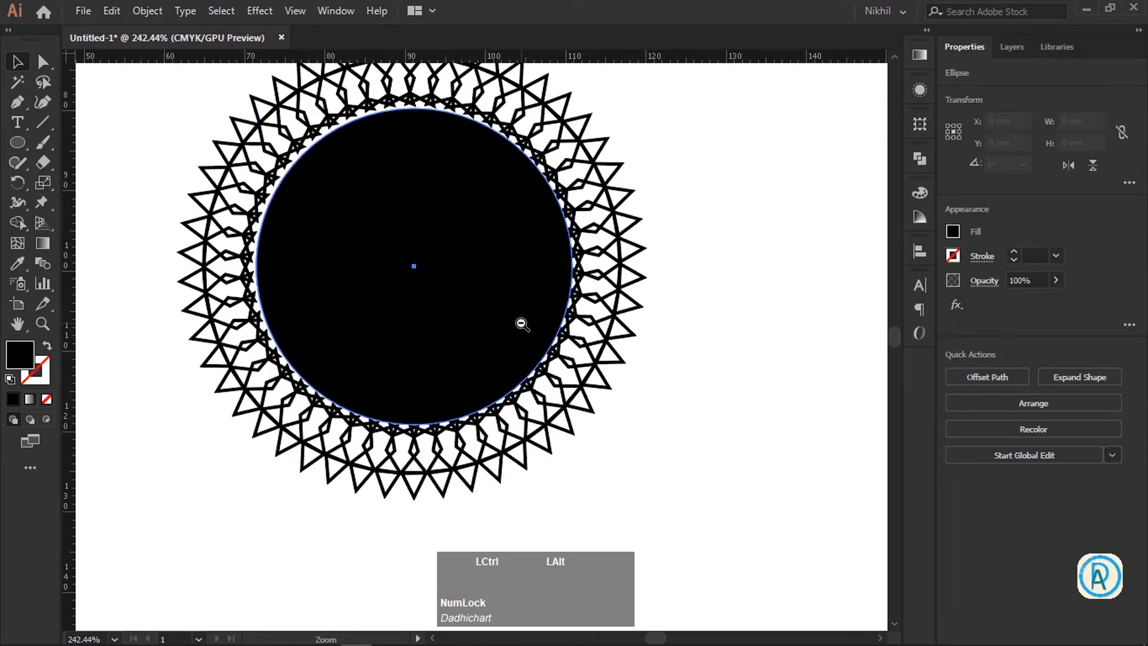
{"action": "left_click", "coordinate": [522, 323], "text": "ctrl+alt"}
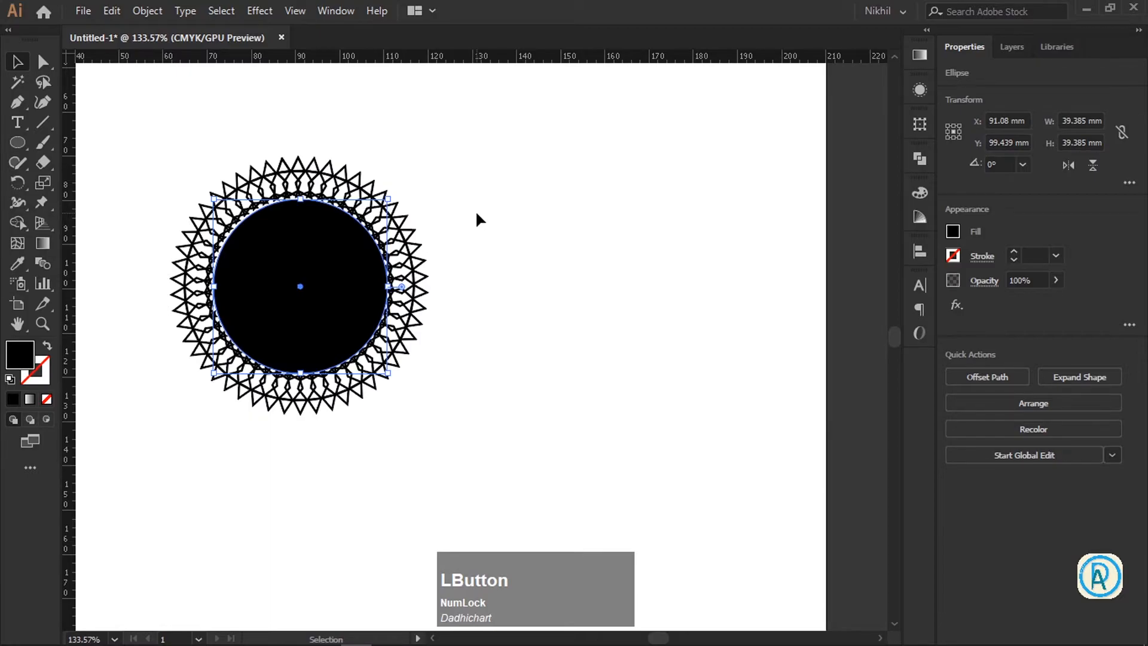
{"action": "left_click", "coordinate": [477, 214]}
Center the star ring horizontally and vertically on the black circle, using the circle as the key object.
{"action": "left_click", "coordinate": [920, 250]}
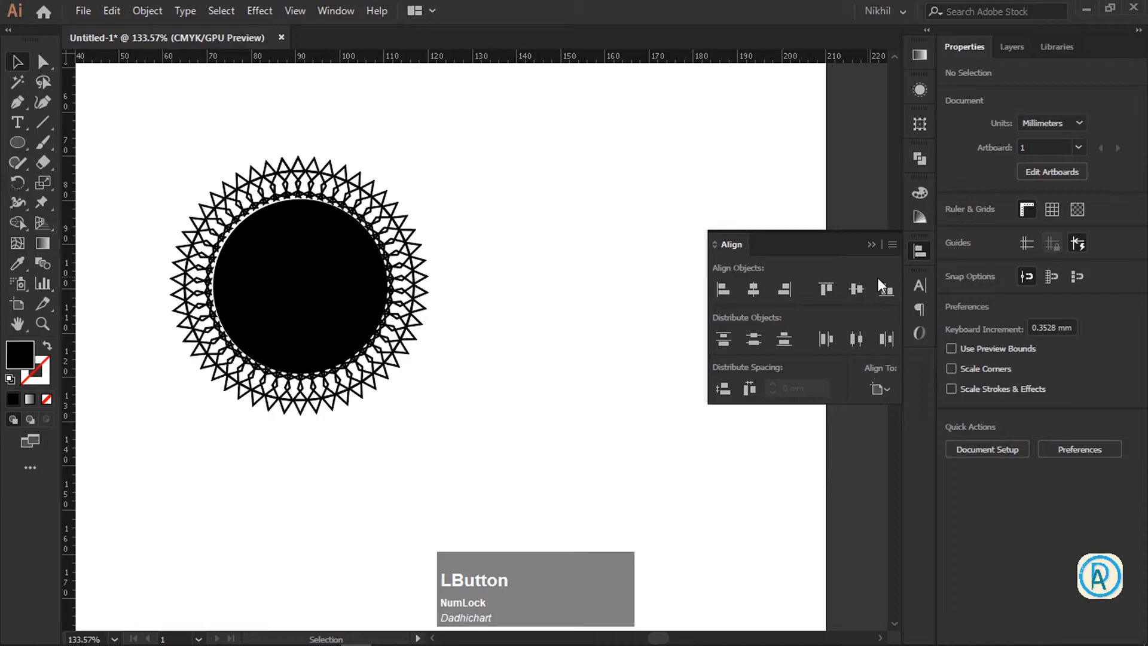
{"action": "left_click", "coordinate": [335, 11]}
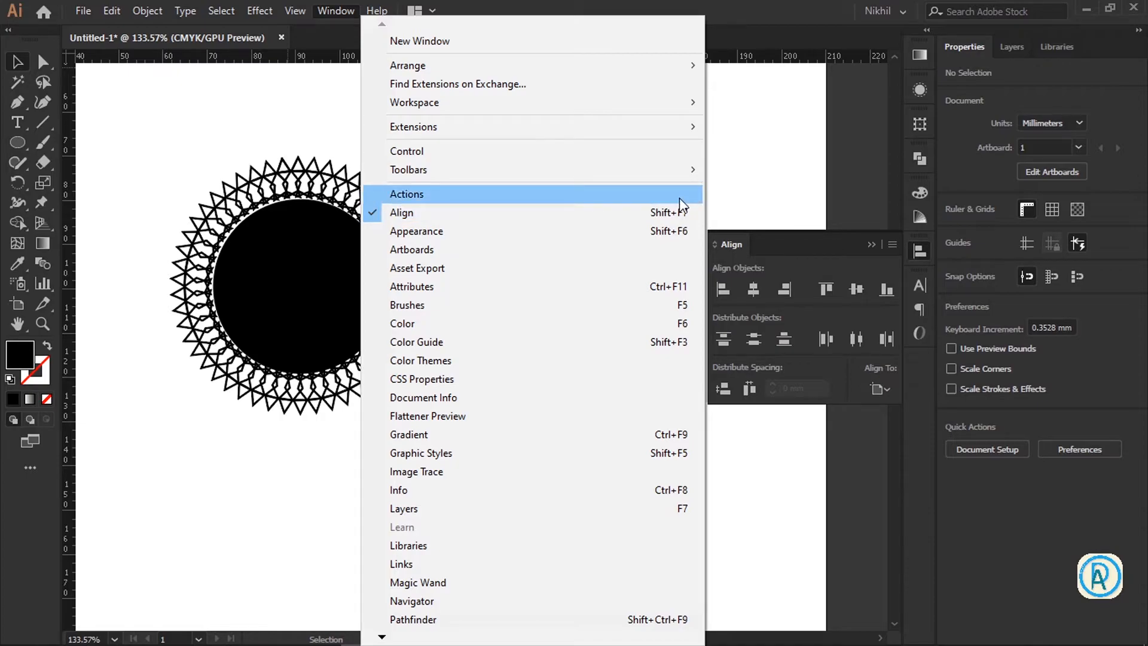
{"action": "left_click", "coordinate": [834, 250]}
{"action": "left_click", "coordinate": [303, 233]}
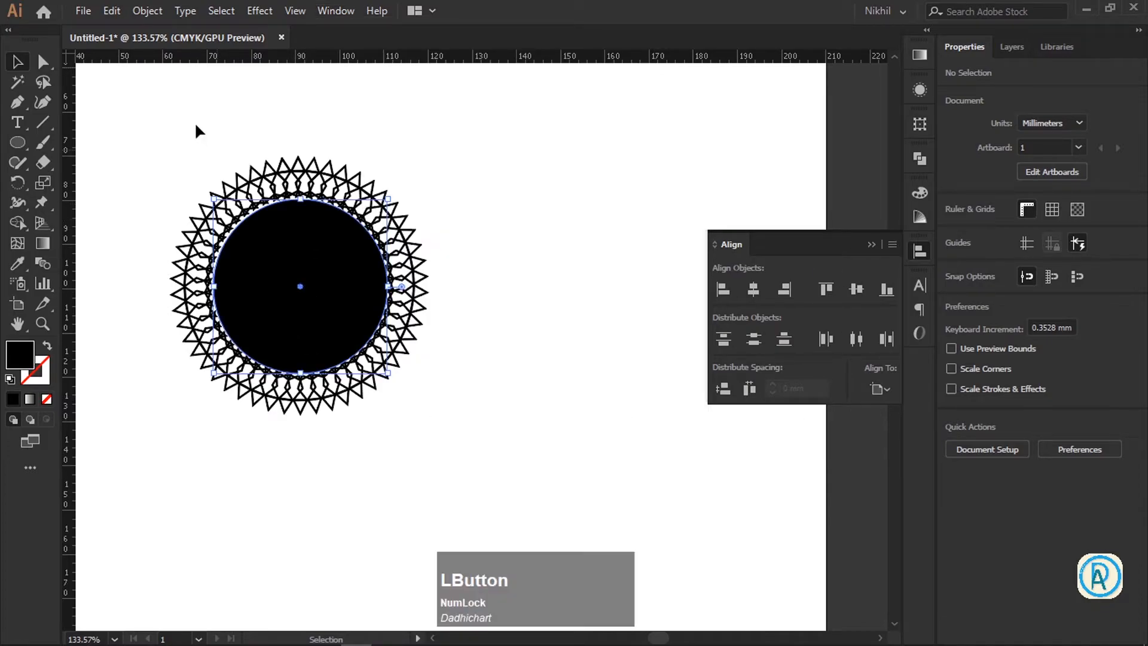
{"action": "left_click_drag", "start_coordinate": [199, 124], "coordinate": [444, 428]}
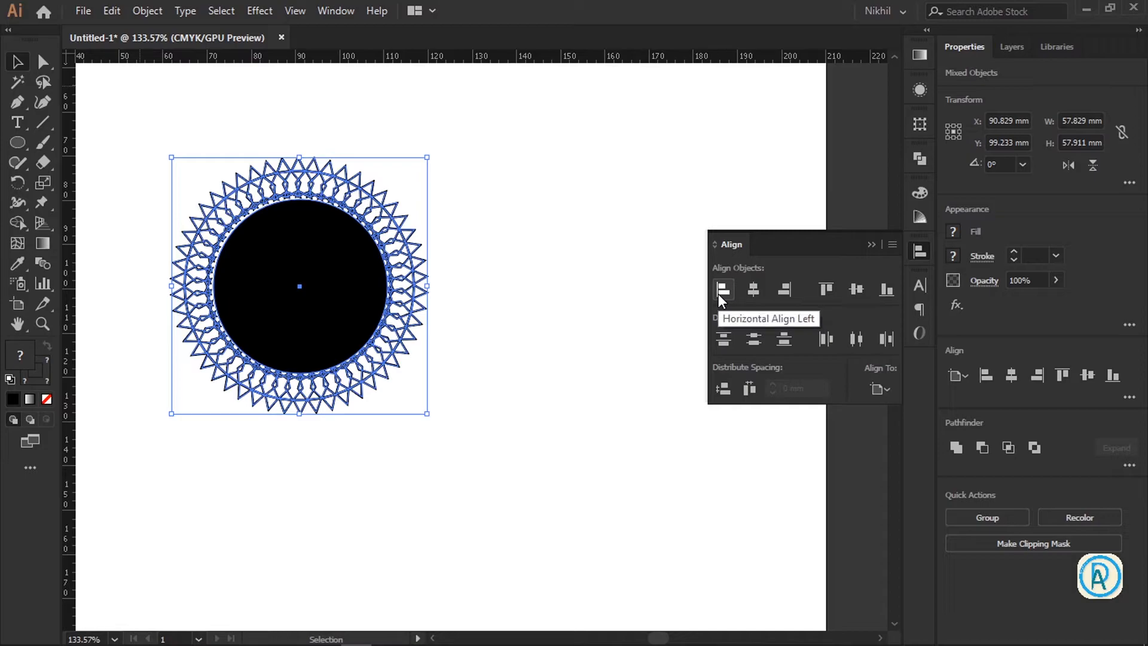
{"action": "left_click", "coordinate": [243, 248]}
{"action": "left_click", "coordinate": [752, 290]}
{"action": "left_click", "coordinate": [856, 290]}
{"action": "left_click", "coordinate": [470, 303]}
Move the star ring and its black circle off the artboard onto the empty area to its right.
{"action": "key", "text": "space"}
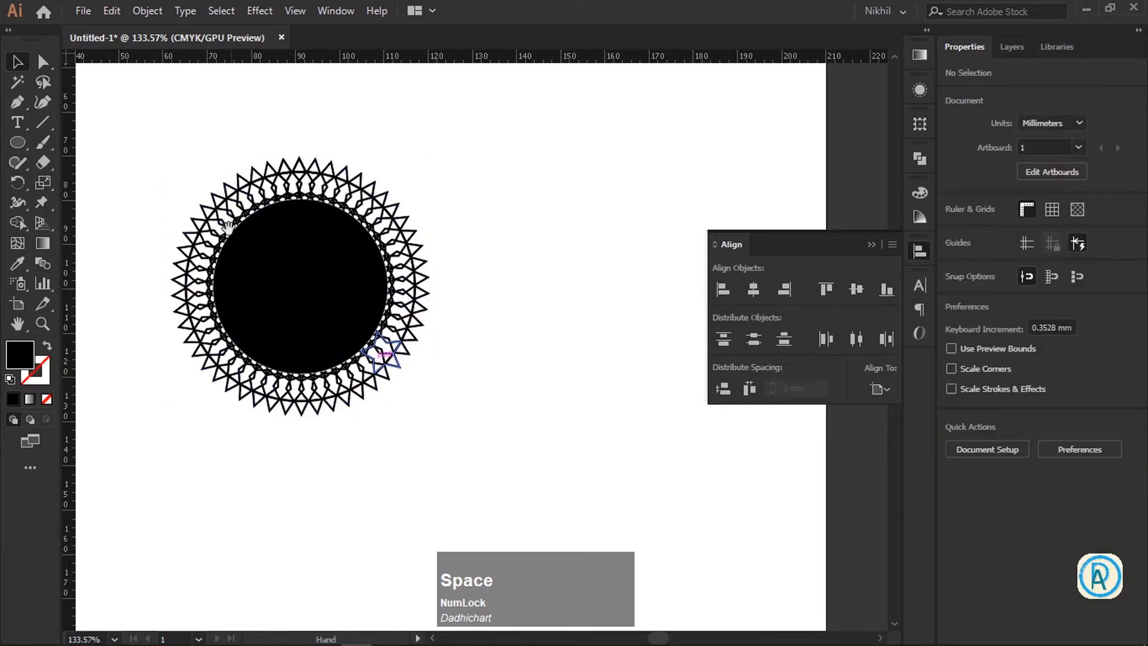
{"action": "left_click", "coordinate": [454, 328], "text": "ctrl"}
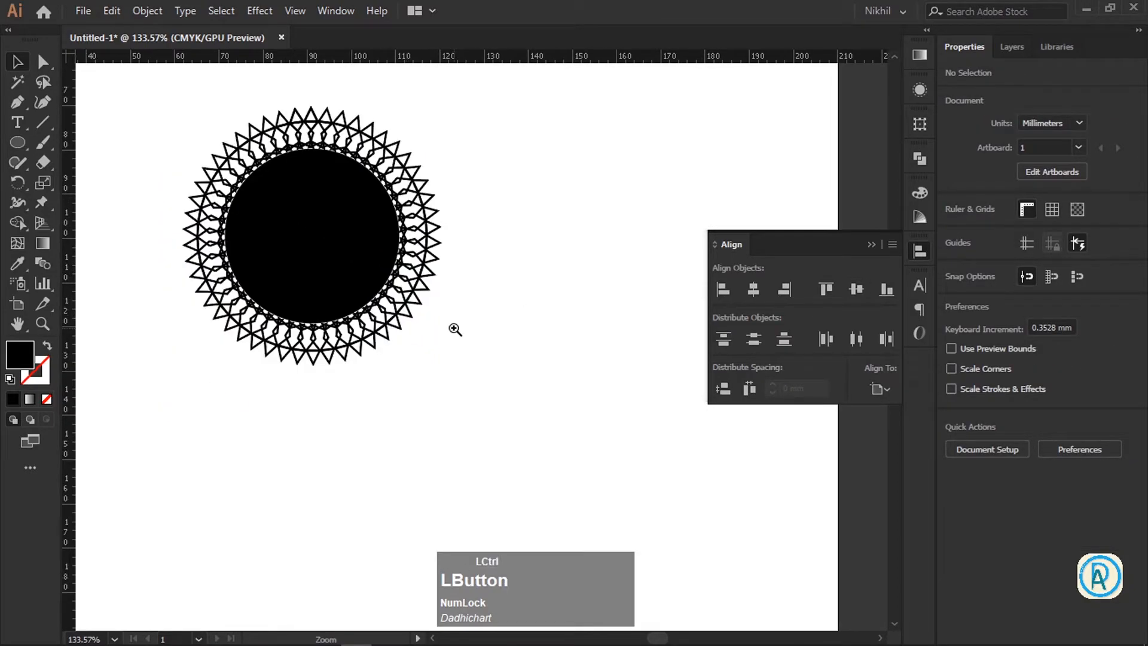
{"action": "left_click_drag", "start_coordinate": [455, 329], "coordinate": [413, 402]}
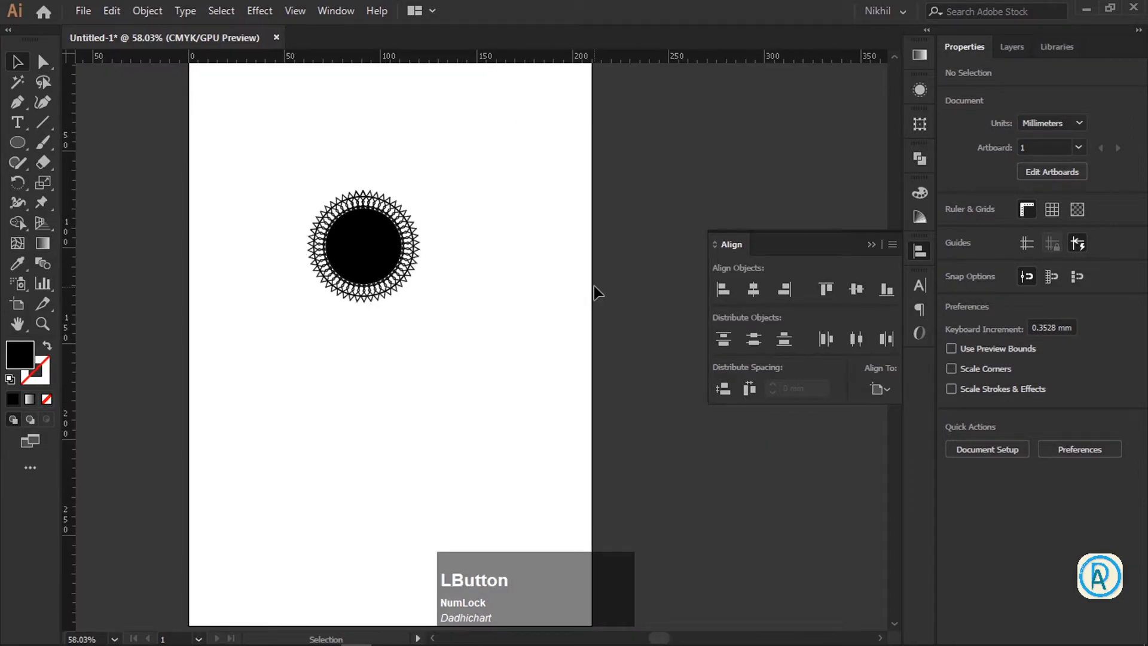
{"action": "key", "text": "space"}
{"action": "left_click_drag", "start_coordinate": [490, 285], "coordinate": [504, 303]}
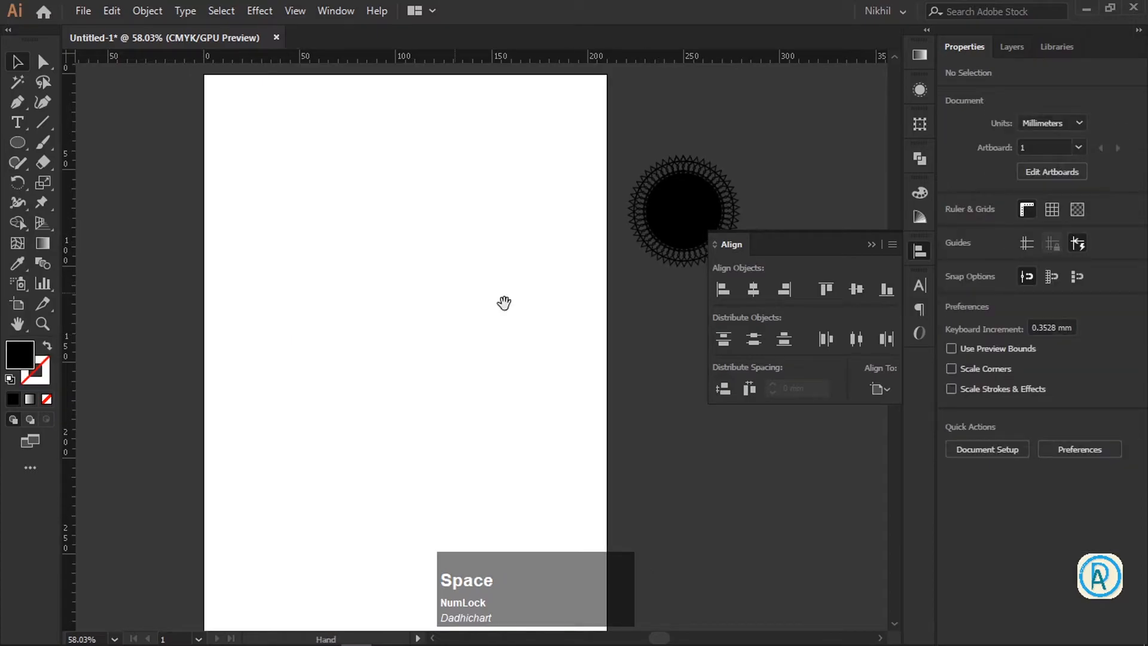
Draw five scattered black circles about 30.5, 16, 19.6, 24 and 12.5 mm across in the upper part of the artboard.
{"action": "left_click", "coordinate": [20, 140]}
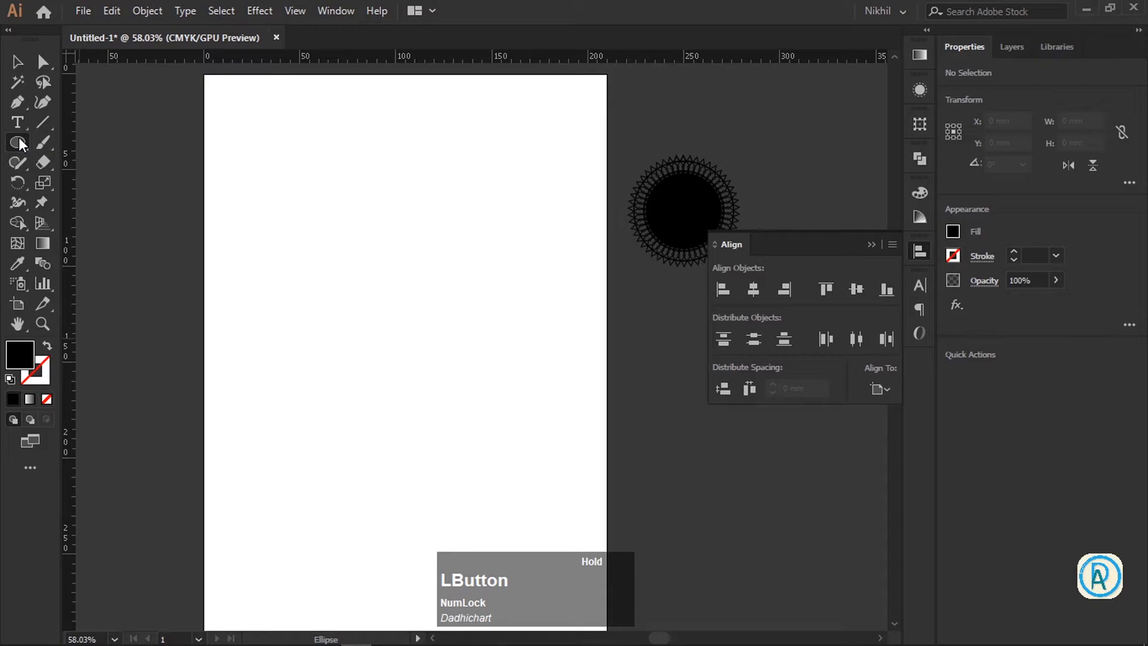
{"action": "left_click_drag", "start_coordinate": [251, 189], "coordinate": [275, 242]}
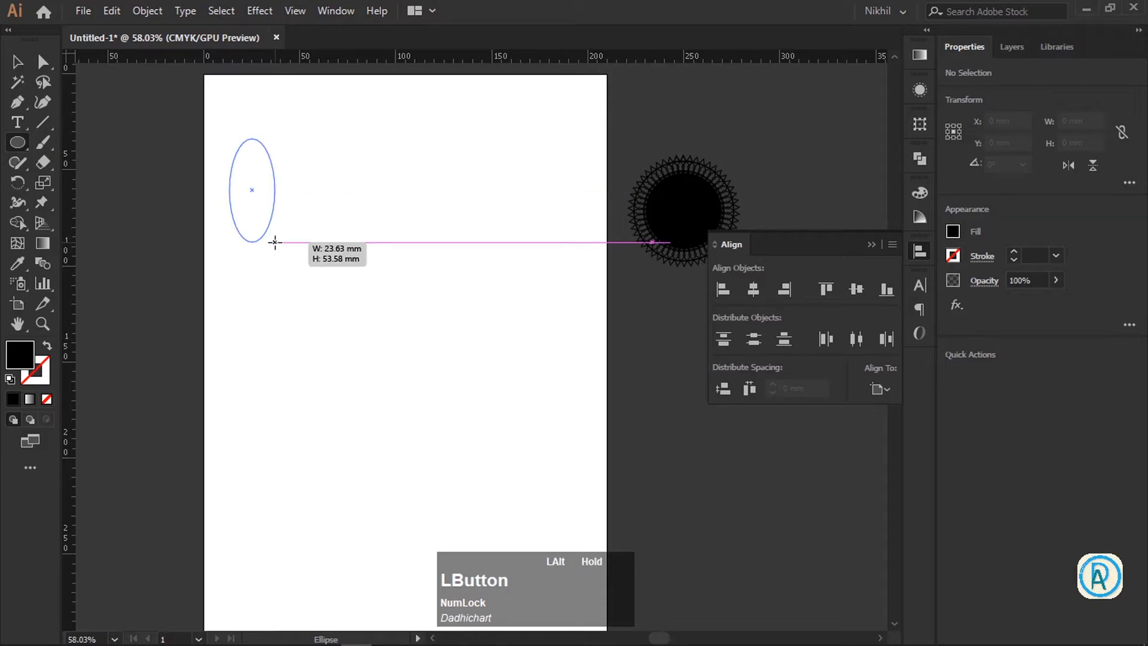
{"action": "left_click_drag", "start_coordinate": [309, 198], "coordinate": [325, 213]}
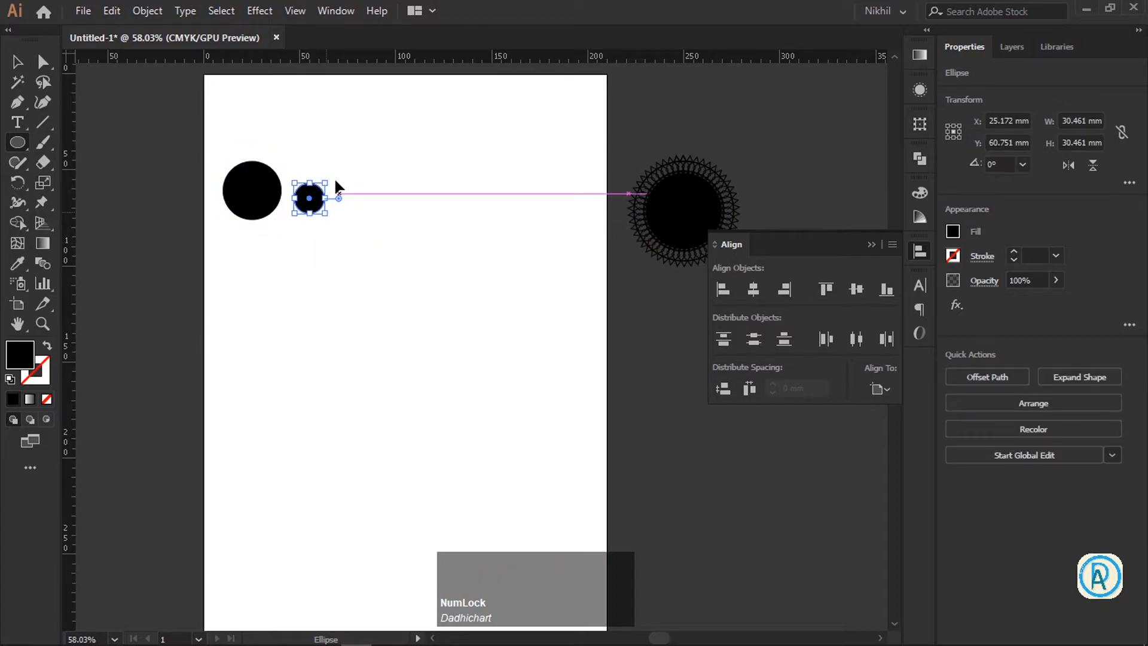
{"action": "left_click_drag", "start_coordinate": [333, 164], "coordinate": [352, 182]}
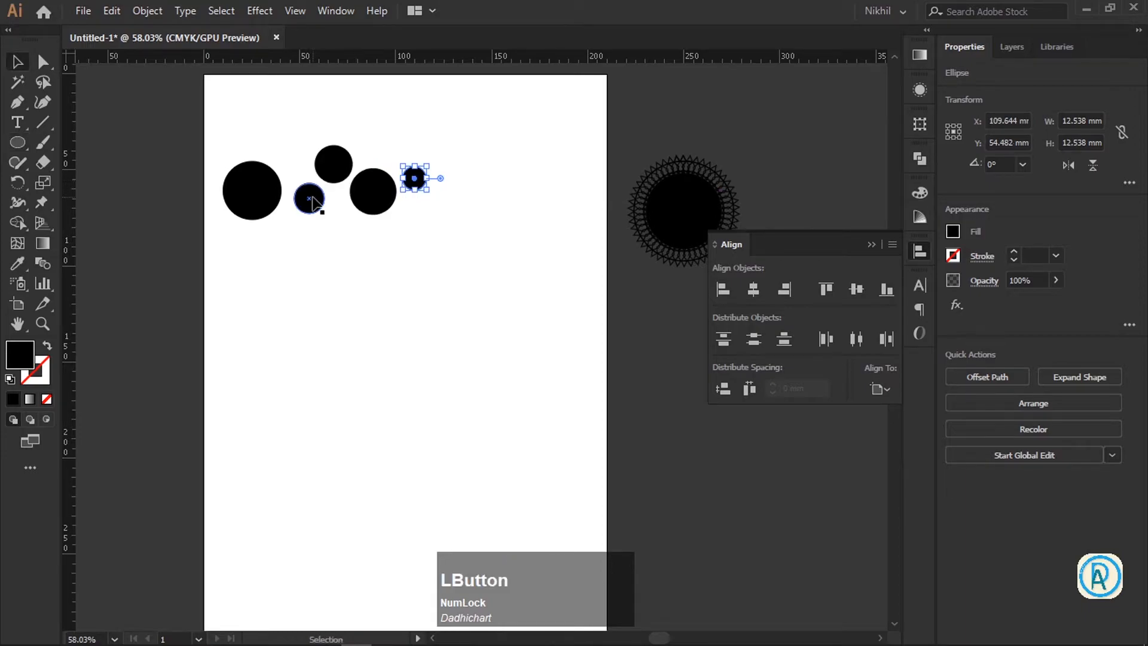
Fill the 16, 19.6, 12.5 and 24 mm circles with muted maroon, olive-gray, pale mauve and light lavender from the Color Guide.
{"action": "left_click", "coordinate": [304, 205]}
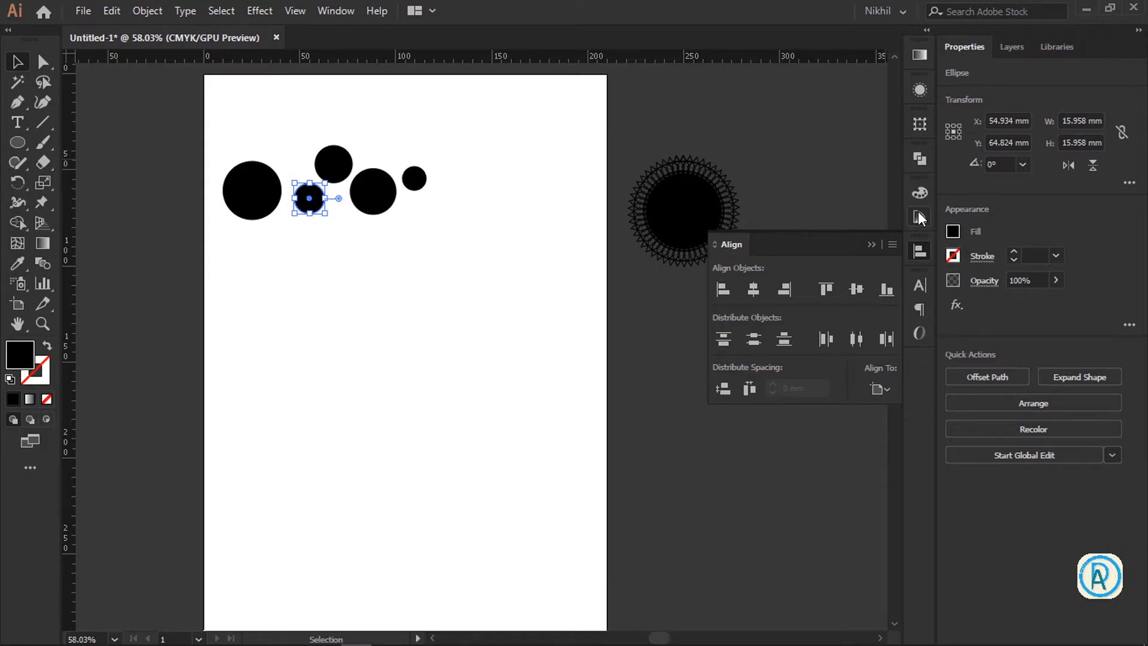
{"action": "left_click", "coordinate": [918, 212]}
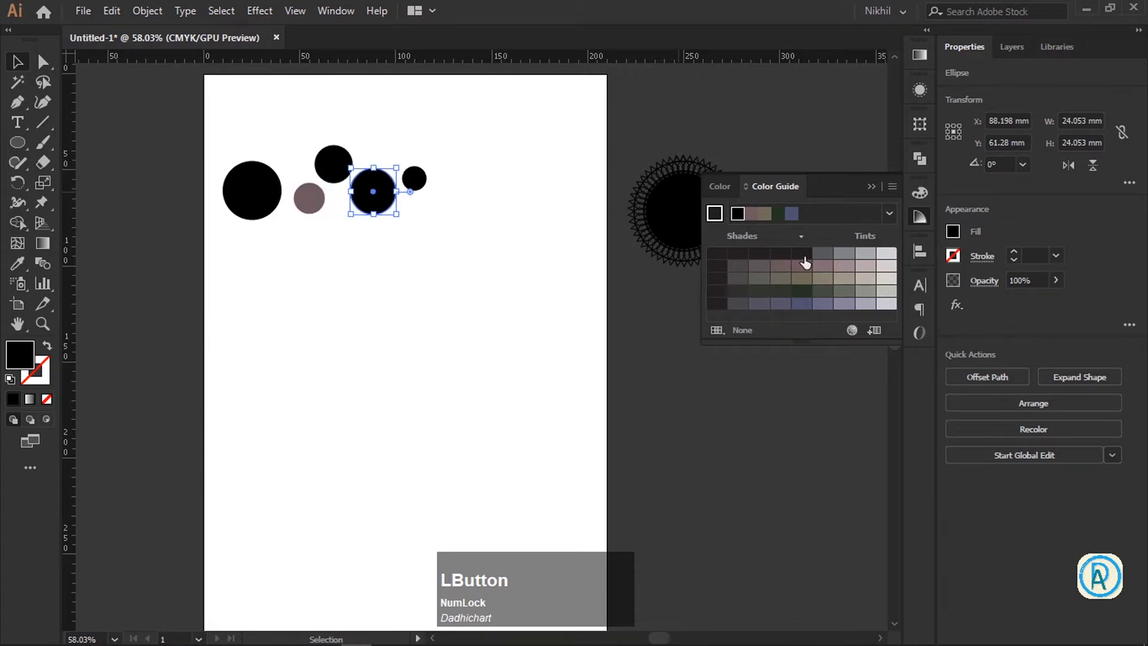
{"action": "left_click", "coordinate": [824, 279]}
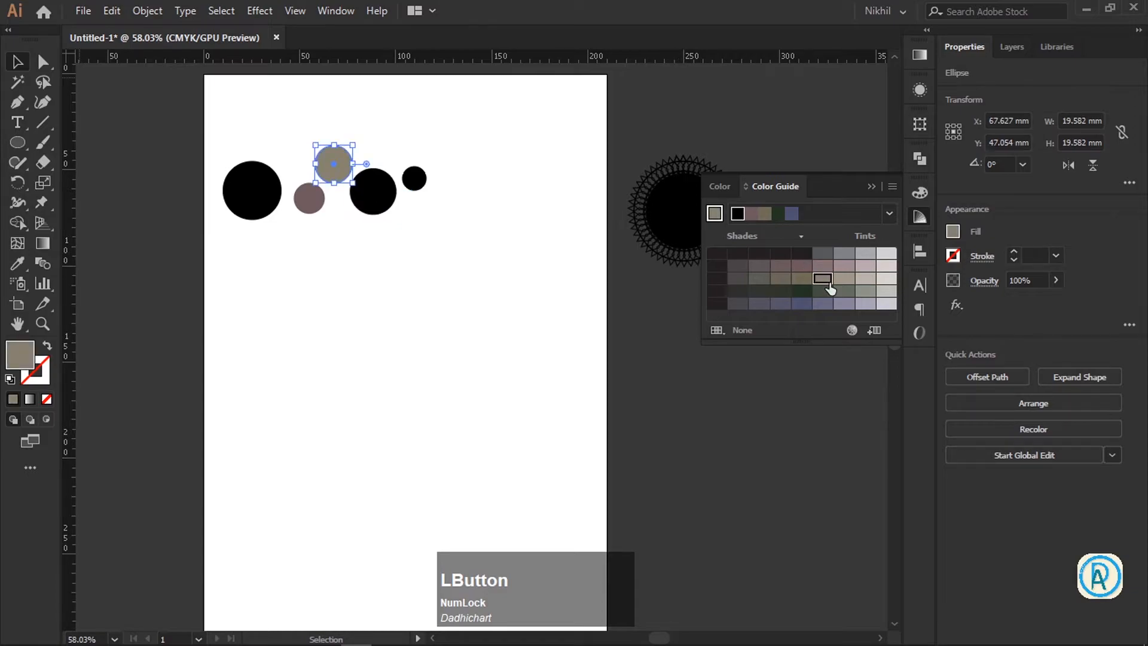
{"action": "left_click", "coordinate": [864, 266]}
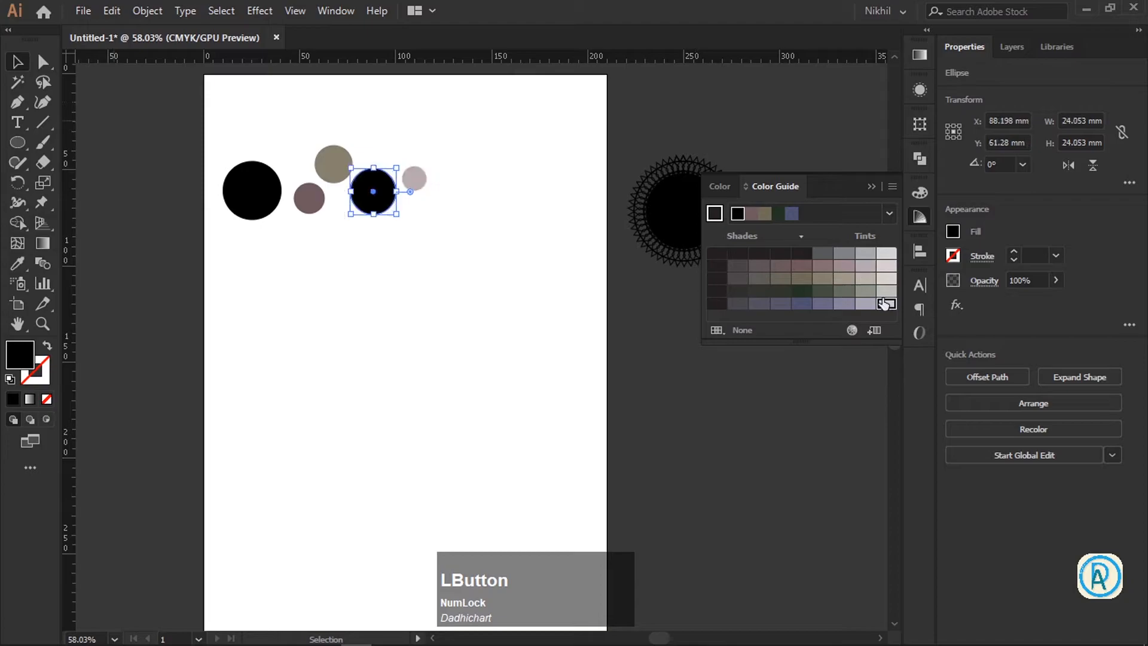
{"action": "left_click", "coordinate": [884, 303]}
{"action": "left_click", "coordinate": [440, 281]}
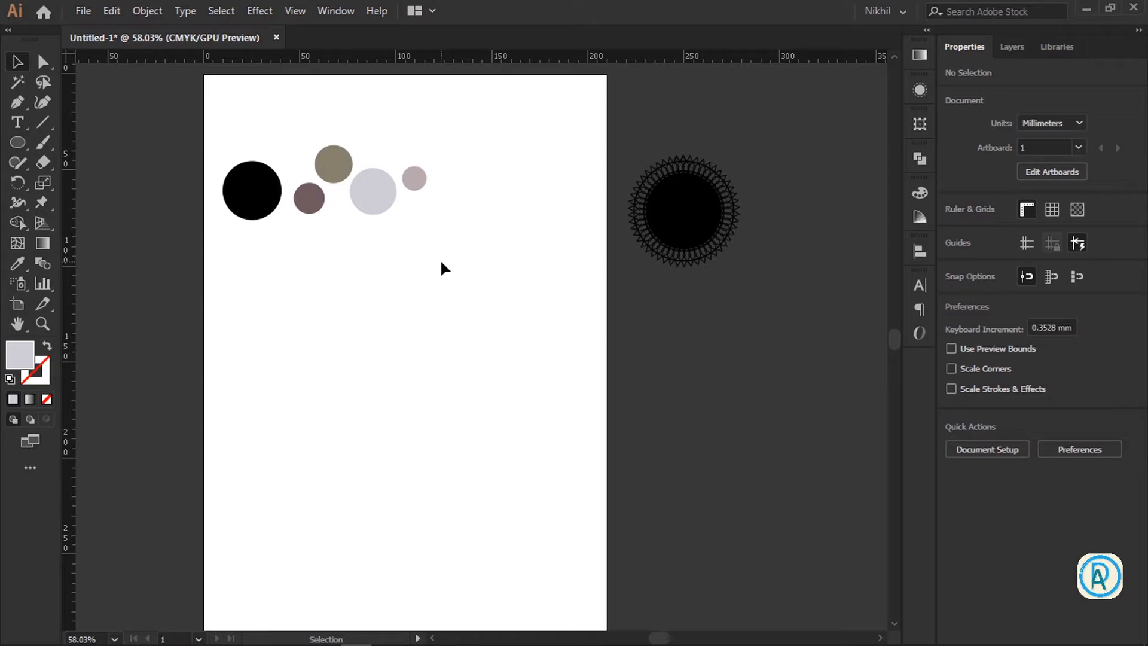
Align all five circles to the artboard's left edge, and undo the alignment.
{"action": "left_click_drag", "start_coordinate": [440, 259], "coordinate": [213, 180]}
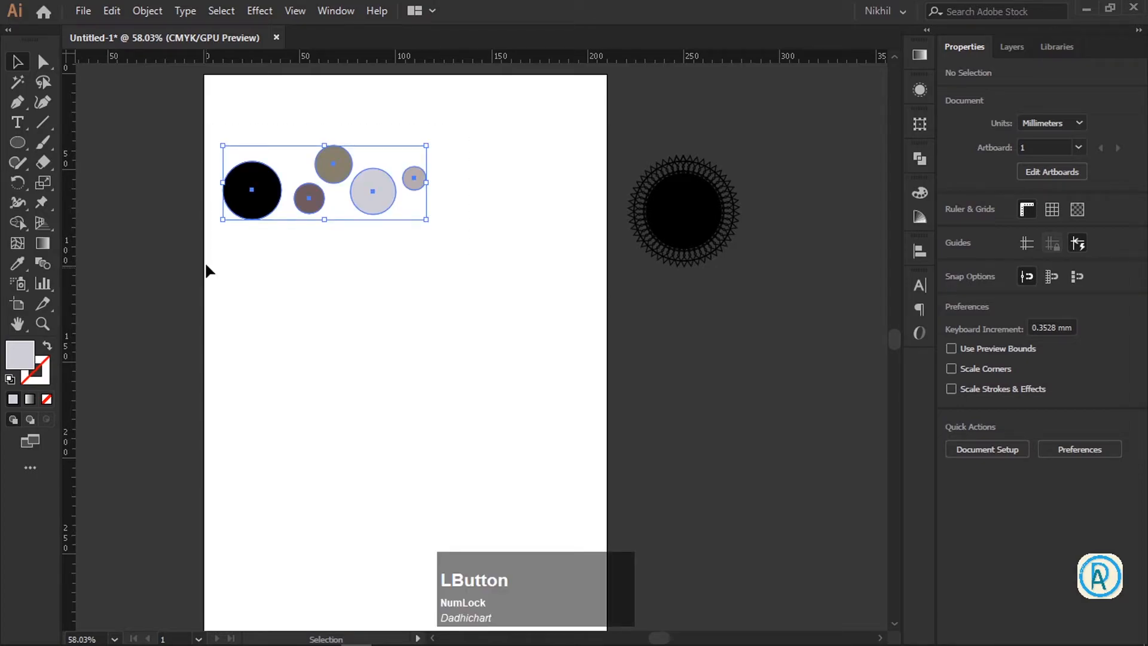
{"action": "left_click", "coordinate": [922, 254]}
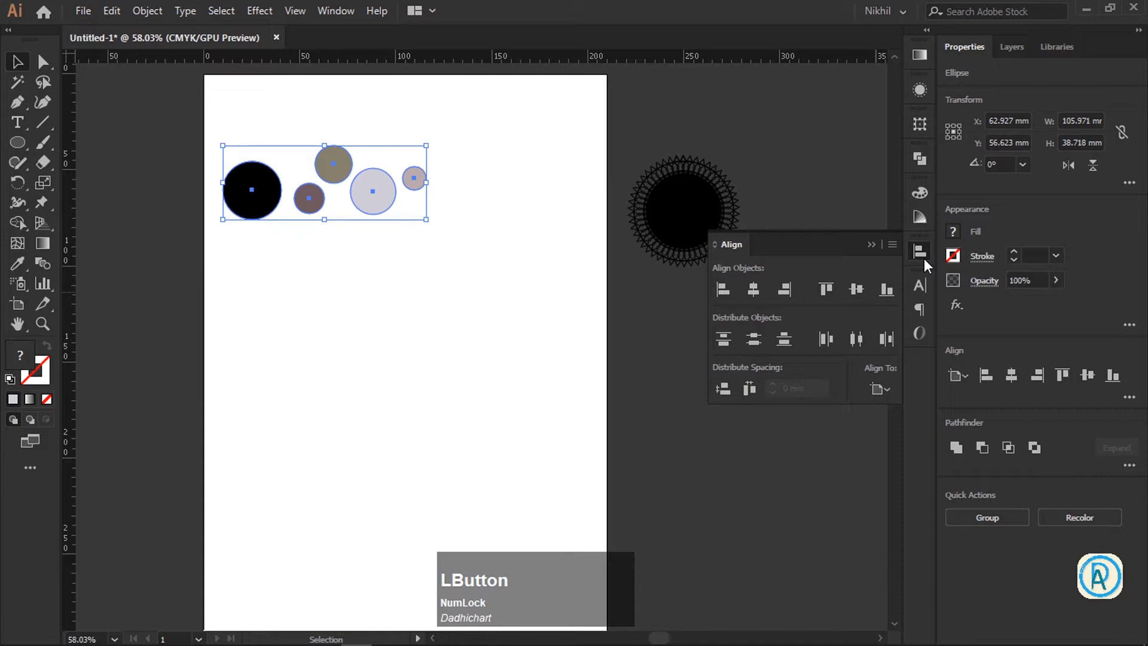
{"action": "left_click", "coordinate": [723, 290]}
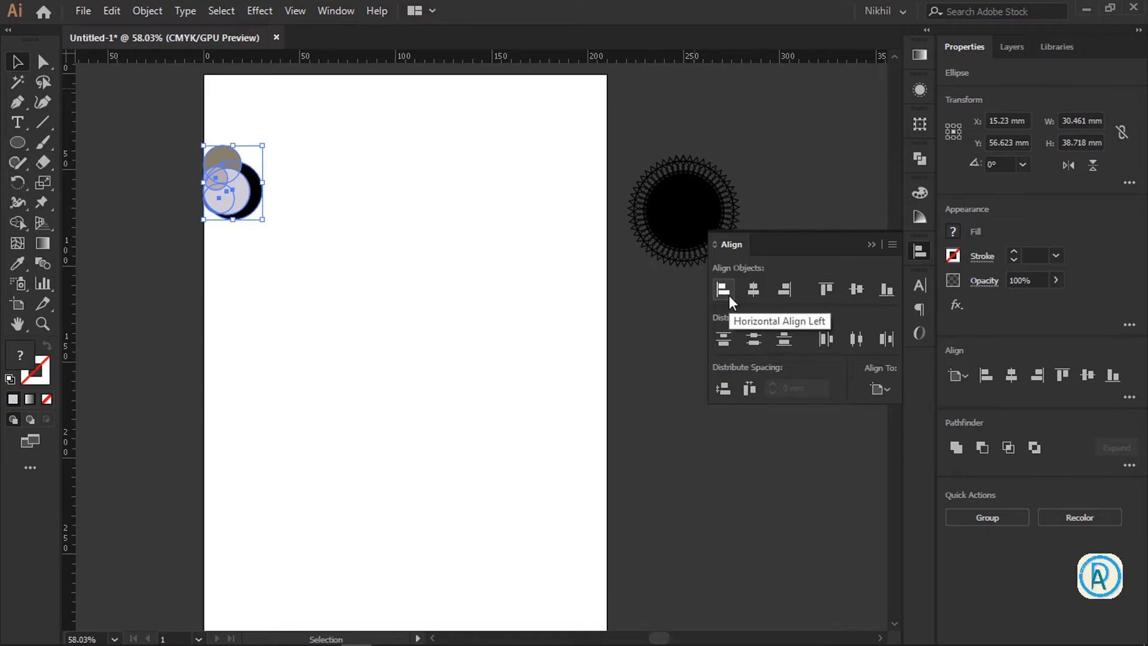
{"action": "key", "text": "ctrl+z"}
{"action": "key", "text": "ctrl+z"}
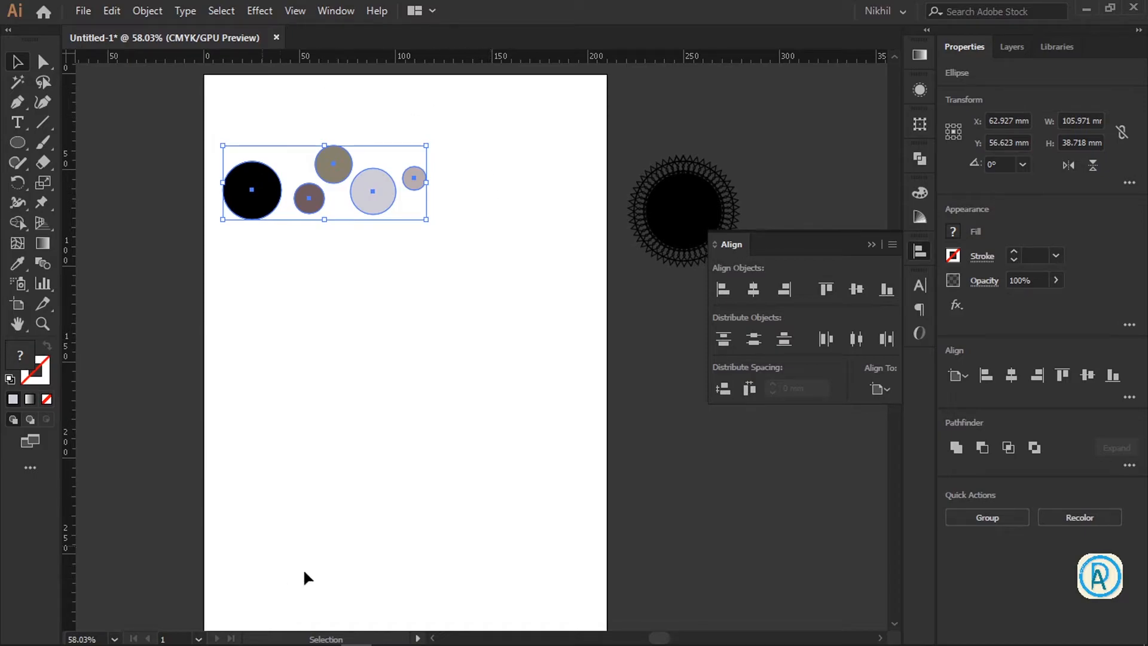
Align the five circles in turn to the artboard's horizontal center, right edge and left edge, ending with the right edge.
{"action": "left_click", "coordinate": [753, 290]}
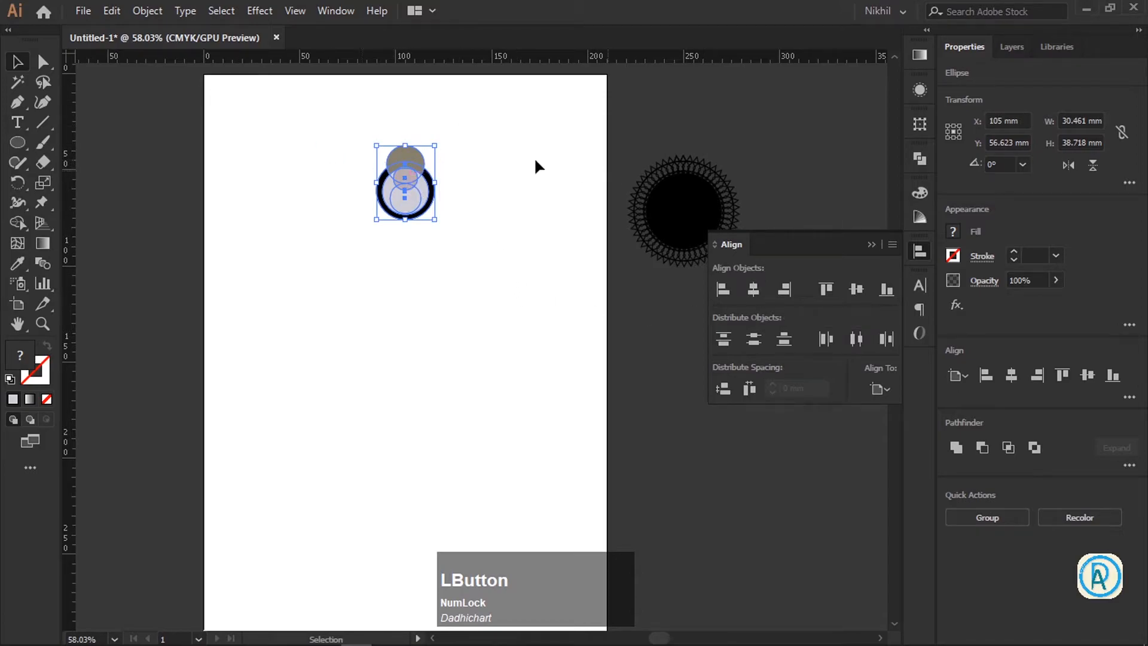
{"action": "left_click_drag", "start_coordinate": [395, 58], "coordinate": [371, 155]}
{"action": "mouse_move", "coordinate": [443, 60]}
{"action": "left_mouse_down"}
{"action": "mouse_move", "coordinate": [441, 166]}
{"action": "mouse_move", "coordinate": [430, 48]}
{"action": "left_mouse_up"}
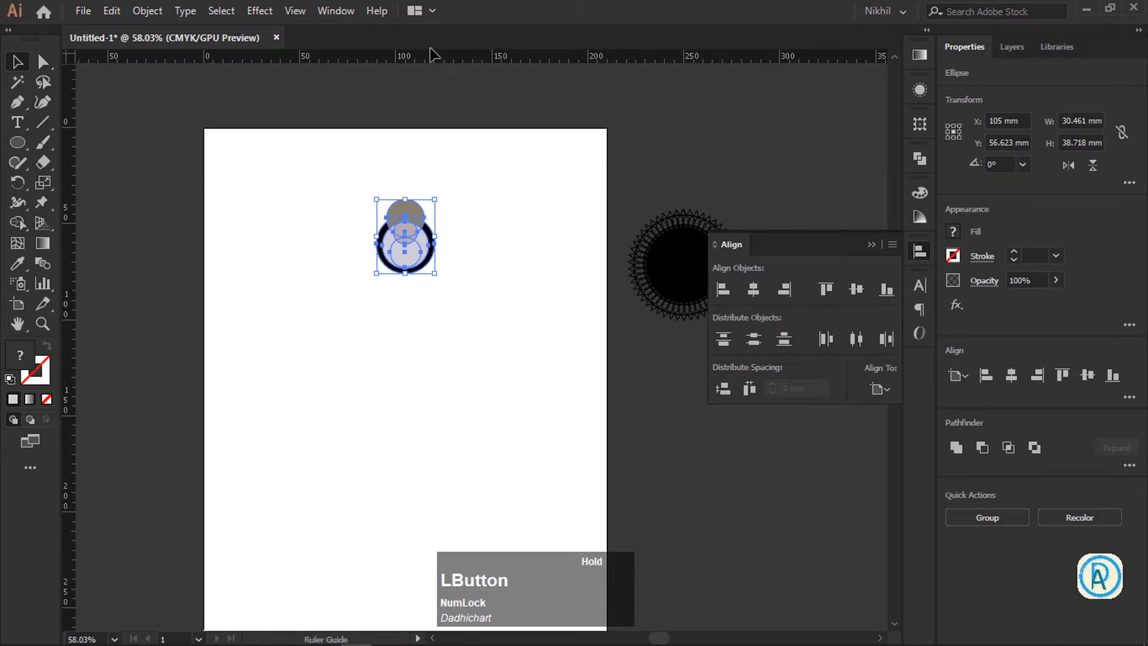
{"action": "left_click", "coordinate": [784, 291]}
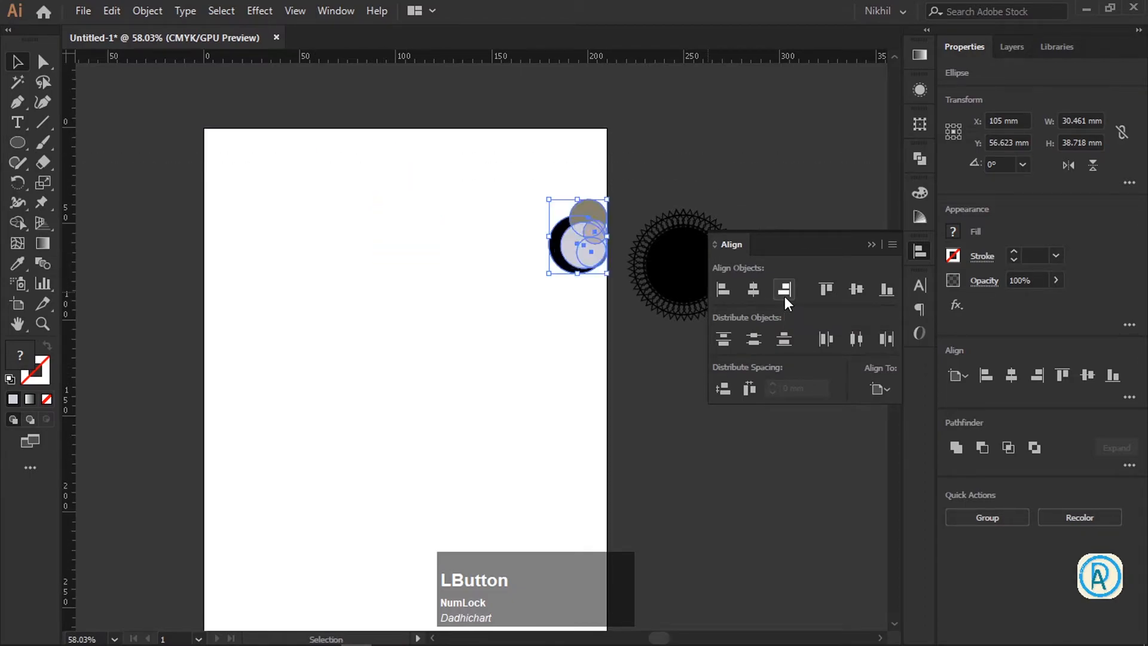
{"action": "left_click", "coordinate": [760, 293]}
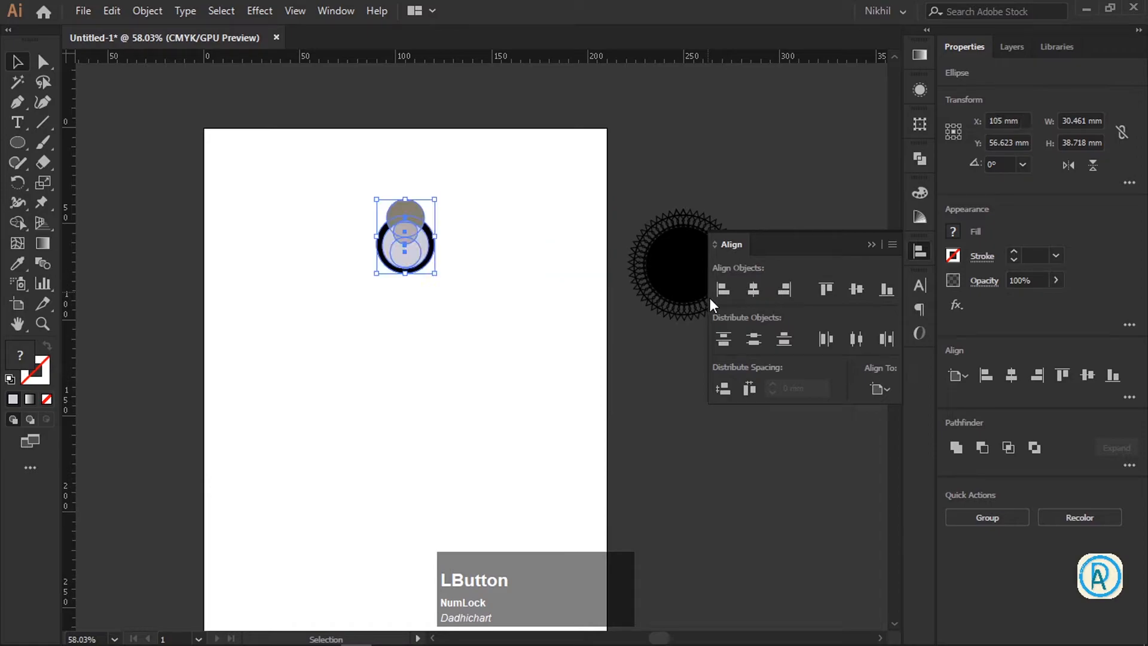
{"action": "left_click", "coordinate": [723, 290]}
{"action": "left_click", "coordinate": [753, 288]}
{"action": "left_click", "coordinate": [783, 286]}
{"action": "left_click", "coordinate": [753, 290]}
{"action": "left_click", "coordinate": [724, 290]}
{"action": "left_click", "coordinate": [759, 289]}
{"action": "left_click", "coordinate": [787, 285]}
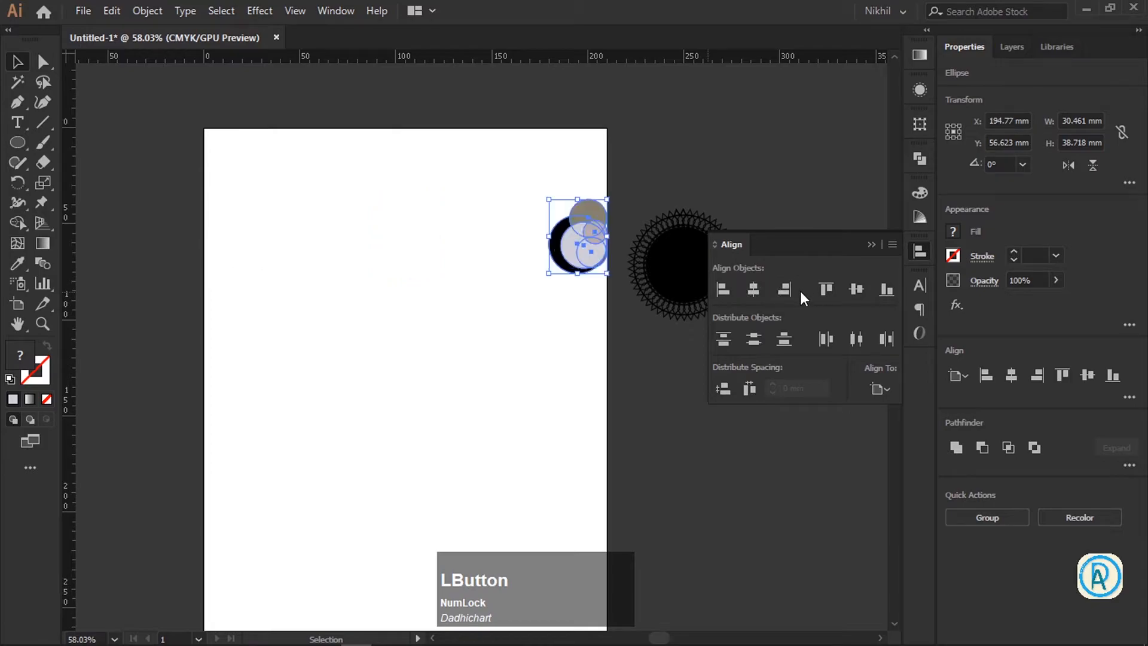
Undo all the horizontal alignments of the five circles.
{"action": "key", "text": "ctrl+z"}
{"action": "key", "text": "ctrl+z"}
{"action": "key", "text": "ctrl+z"}
{"action": "key", "text": "ctrl+z"}
{"action": "key", "text": "ctrl+z"}
{"action": "key", "text": "ctrl+z"}
{"action": "key", "text": "ctrl+z"}
{"action": "key", "text": "ctrl+z"}
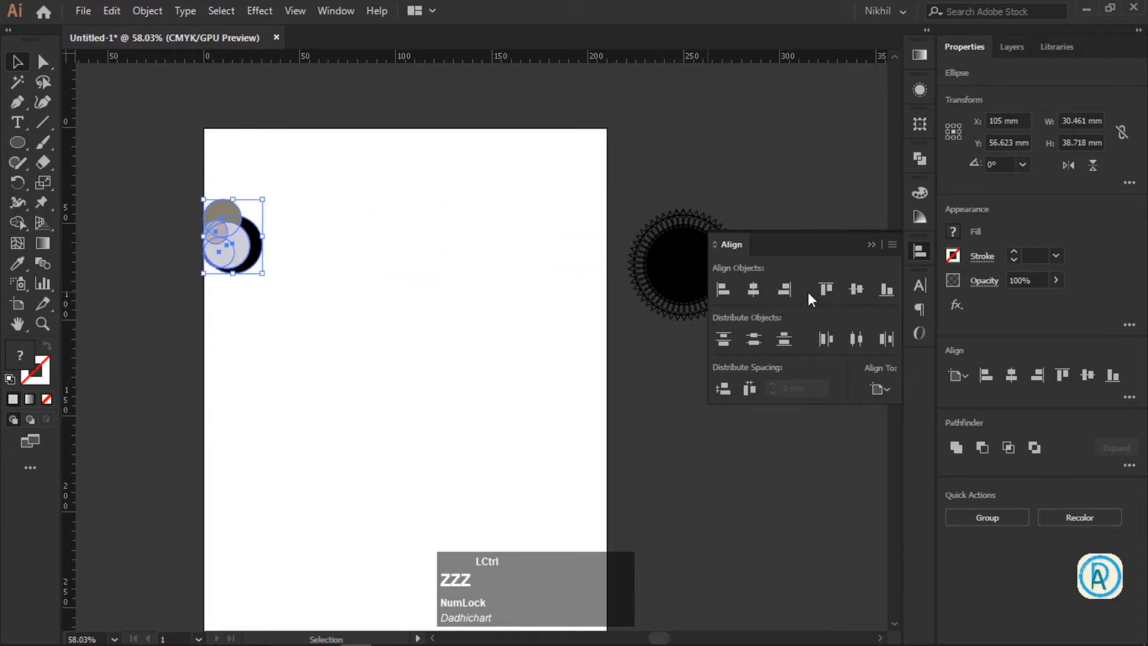
{"action": "key", "text": "ctrl+z"}
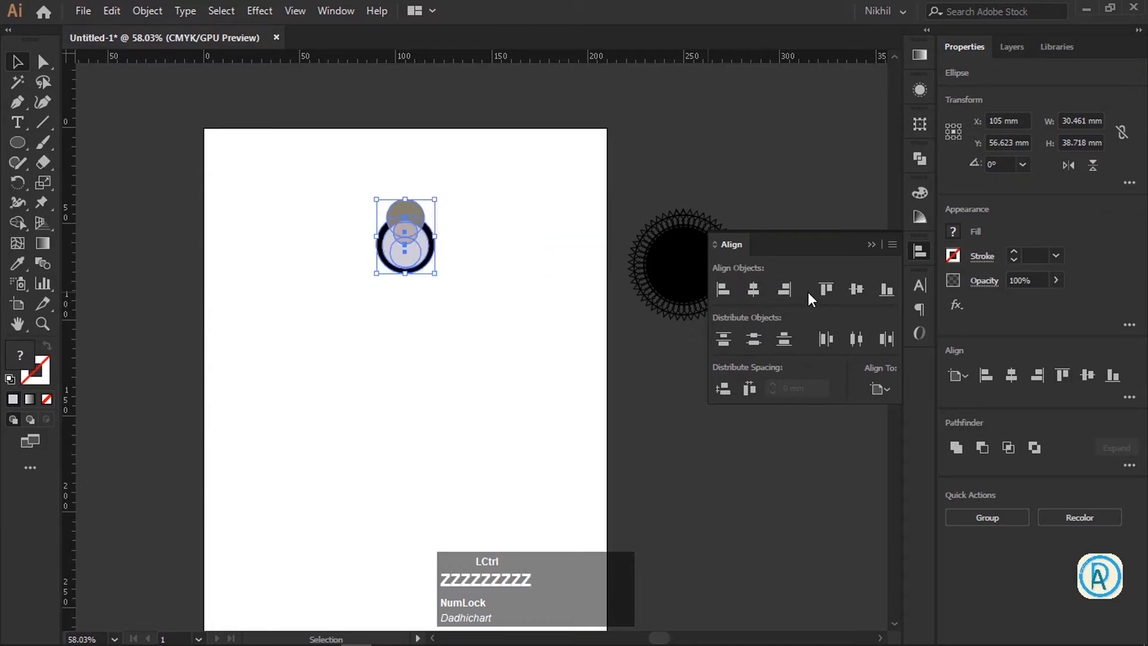
{"action": "key", "text": "ctrl+z"}
Select all five circles and align them in turn to the artboard's top edge, bottom edge and vertical center.
{"action": "left_click", "coordinate": [537, 354]}
{"action": "left_click_drag", "start_coordinate": [512, 327], "coordinate": [206, 178]}
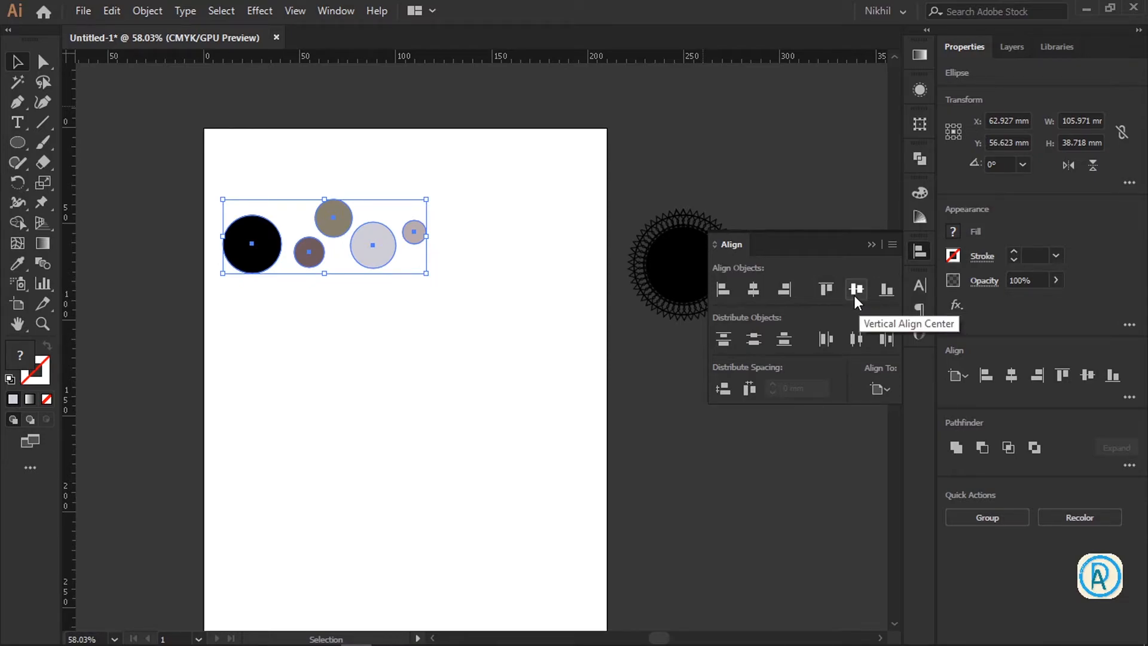
{"action": "key", "text": "space"}
{"action": "left_click_drag", "start_coordinate": [546, 423], "coordinate": [559, 398]}
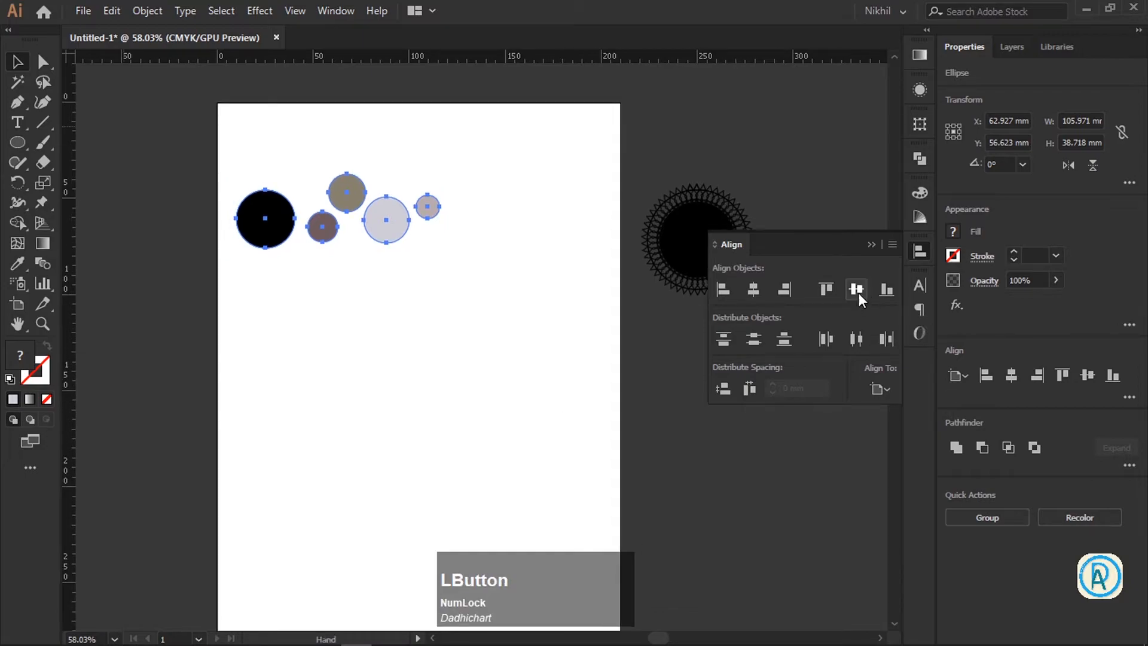
{"action": "left_click", "coordinate": [826, 289]}
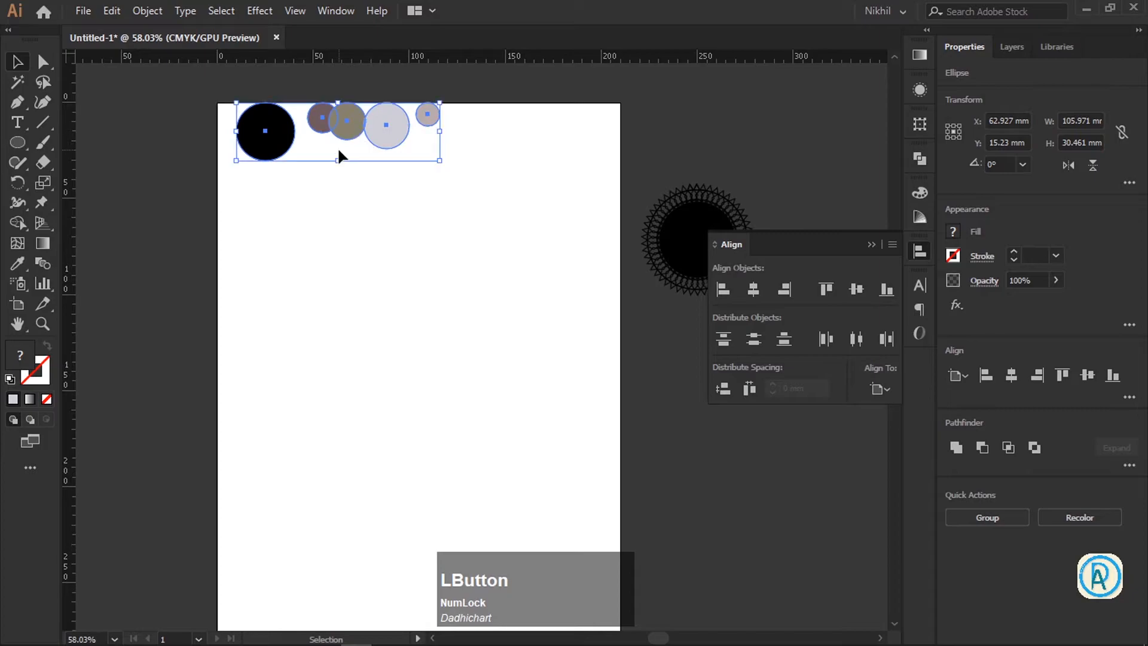
{"action": "left_click", "coordinate": [886, 289]}
{"action": "key", "text": "space"}
{"action": "left_click_drag", "start_coordinate": [600, 378], "coordinate": [471, 441]}
{"action": "left_click", "coordinate": [856, 290]}
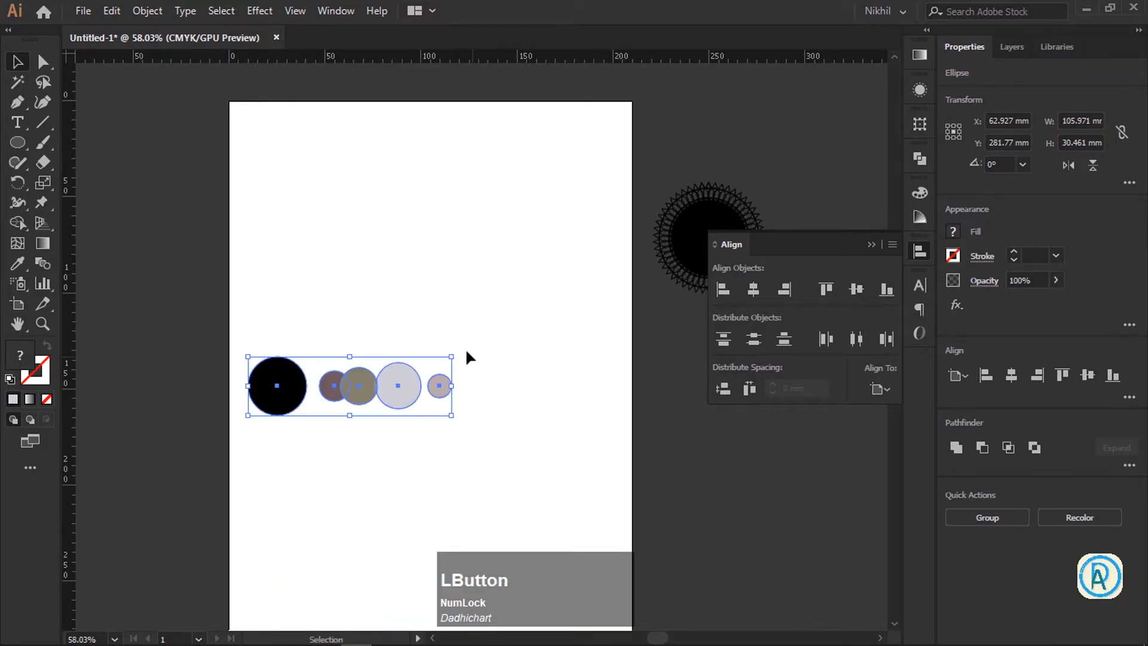
Deselect the circles and undo their three vertical alignments.
{"action": "left_click", "coordinate": [495, 361]}
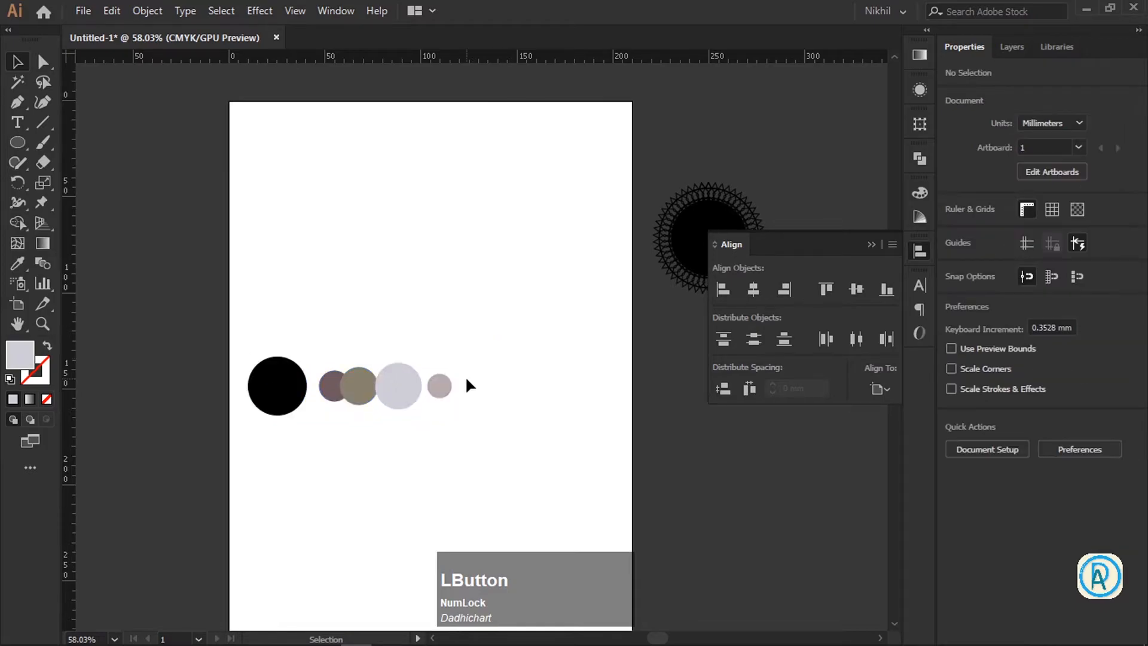
{"action": "key", "text": "ctrl+z"}
{"action": "key", "text": "ctrl+z"}
{"action": "key", "text": "ctrl+z"}
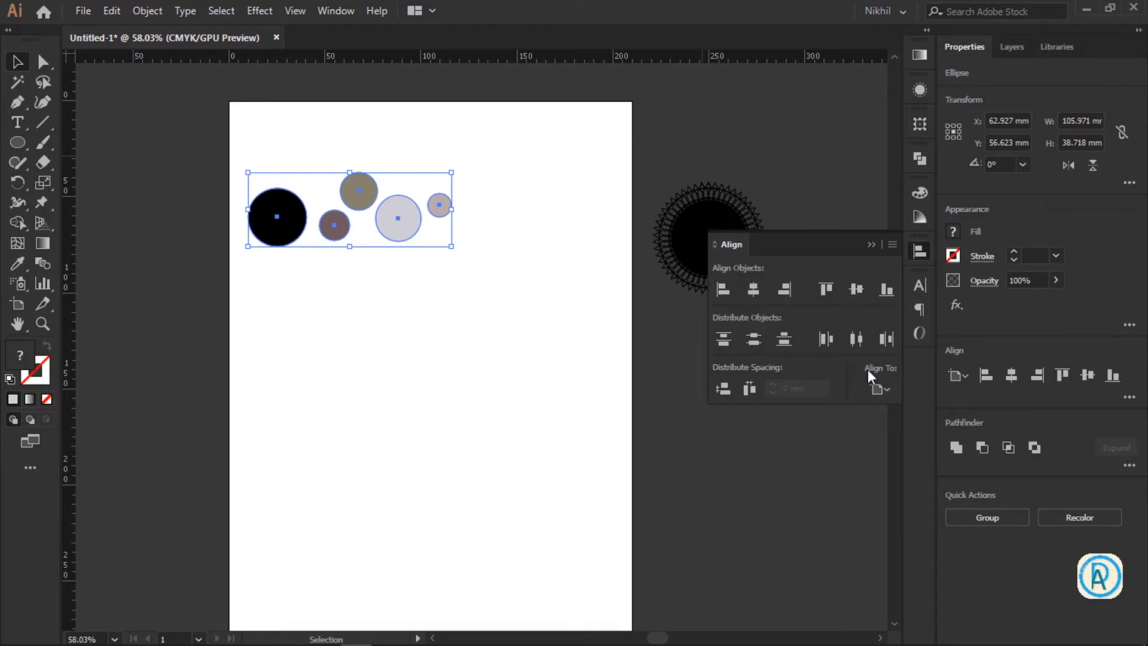
Center the five circles vertically and horizontally on the artboard, and undo both alignments.
{"action": "left_click", "coordinate": [885, 389]}
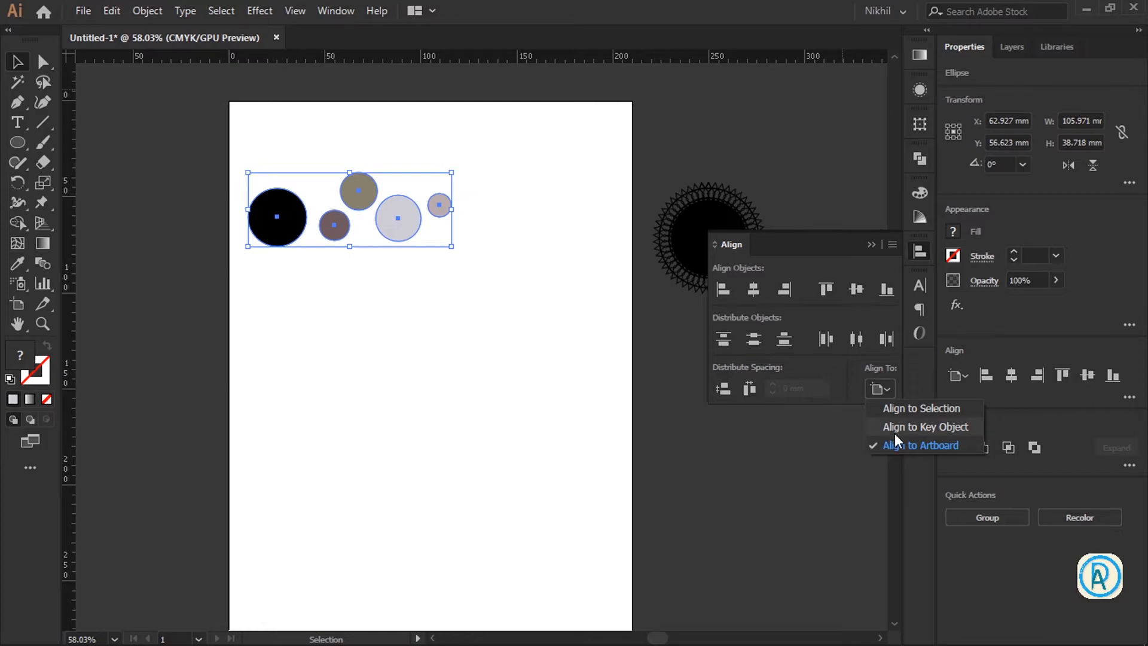
{"action": "left_click", "coordinate": [745, 288]}
{"action": "left_click", "coordinate": [751, 291]}
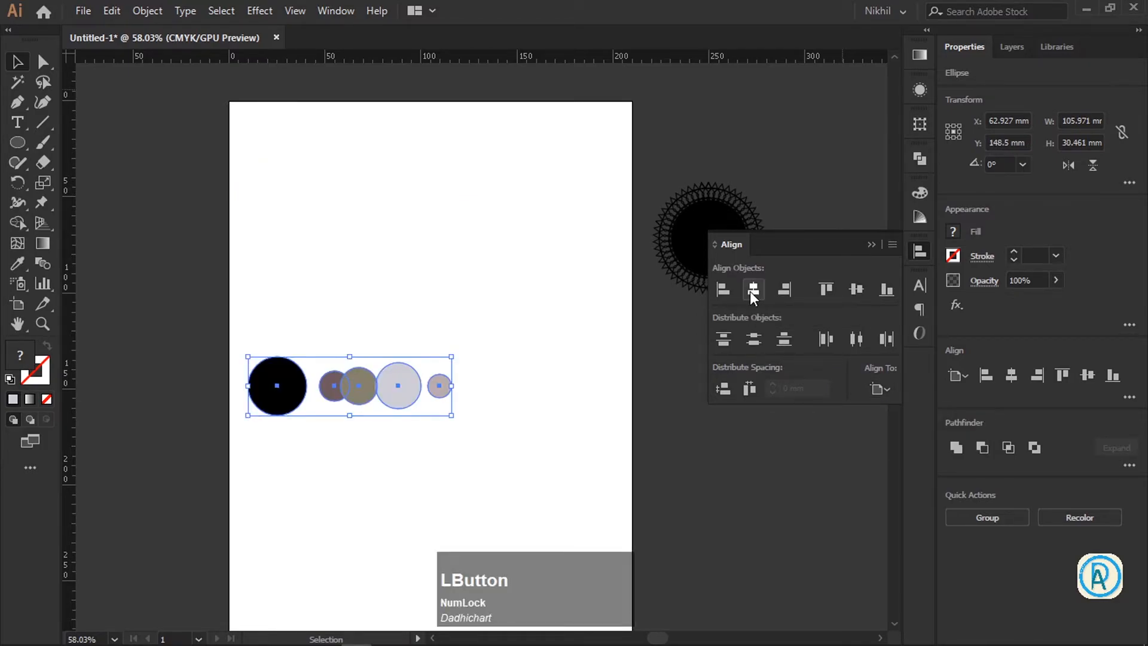
{"action": "left_click", "coordinate": [752, 290]}
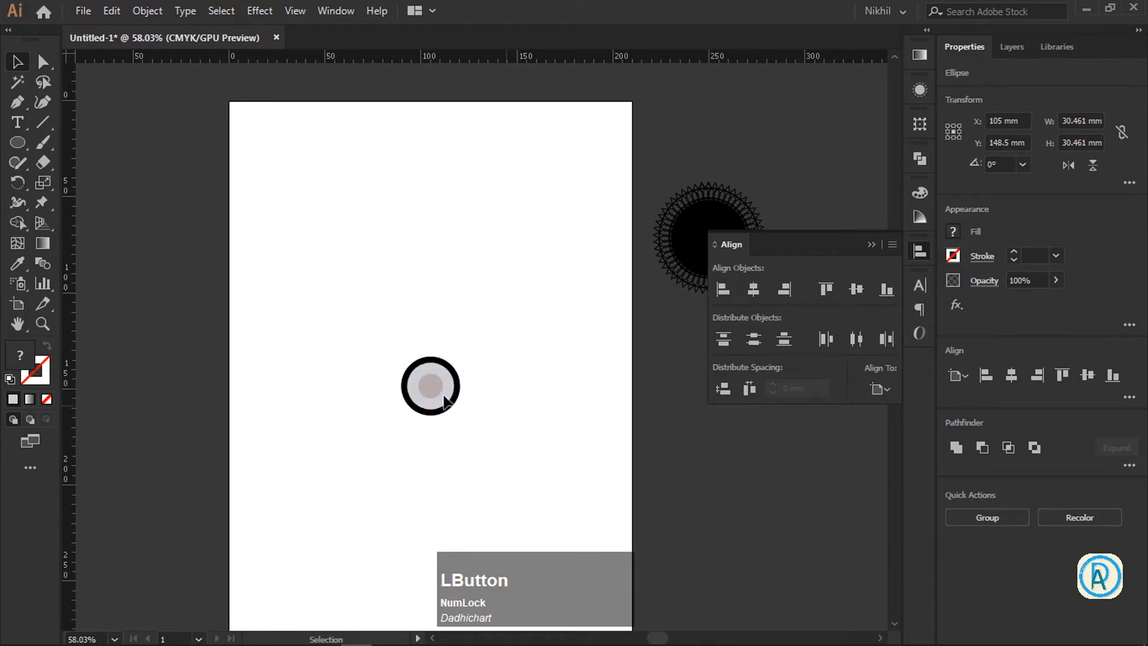
{"action": "key", "text": "ctrl+z"}
{"action": "key", "text": "ctrl+z"}
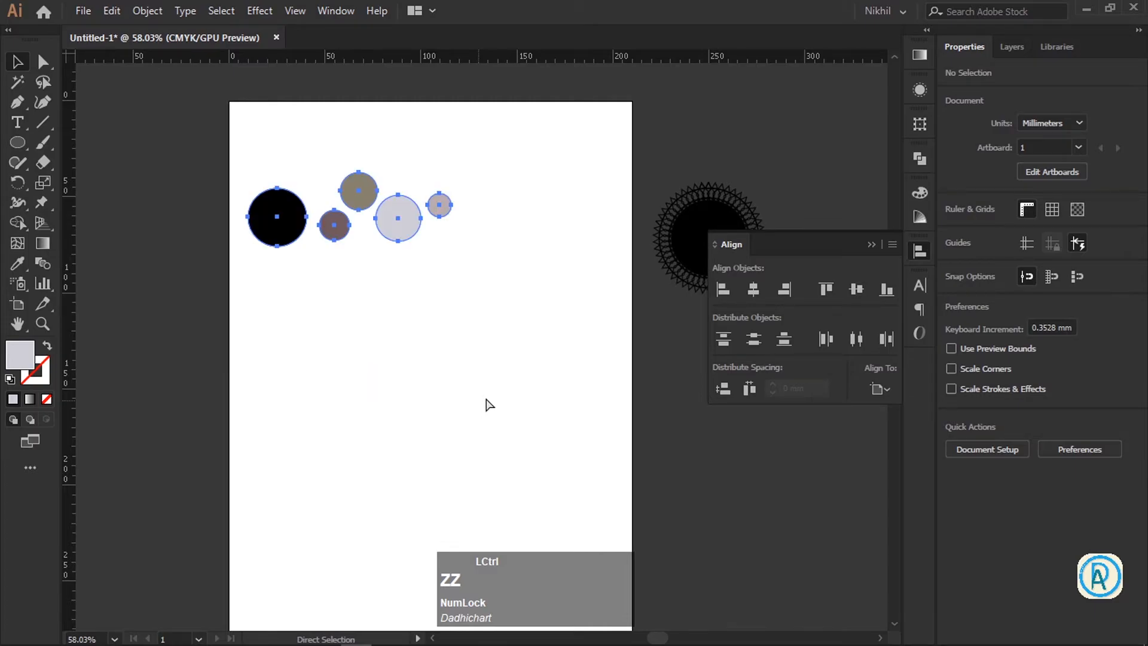
Deselect the circles and check which Align To options are available with nothing selected.
{"action": "left_click", "coordinate": [490, 406]}
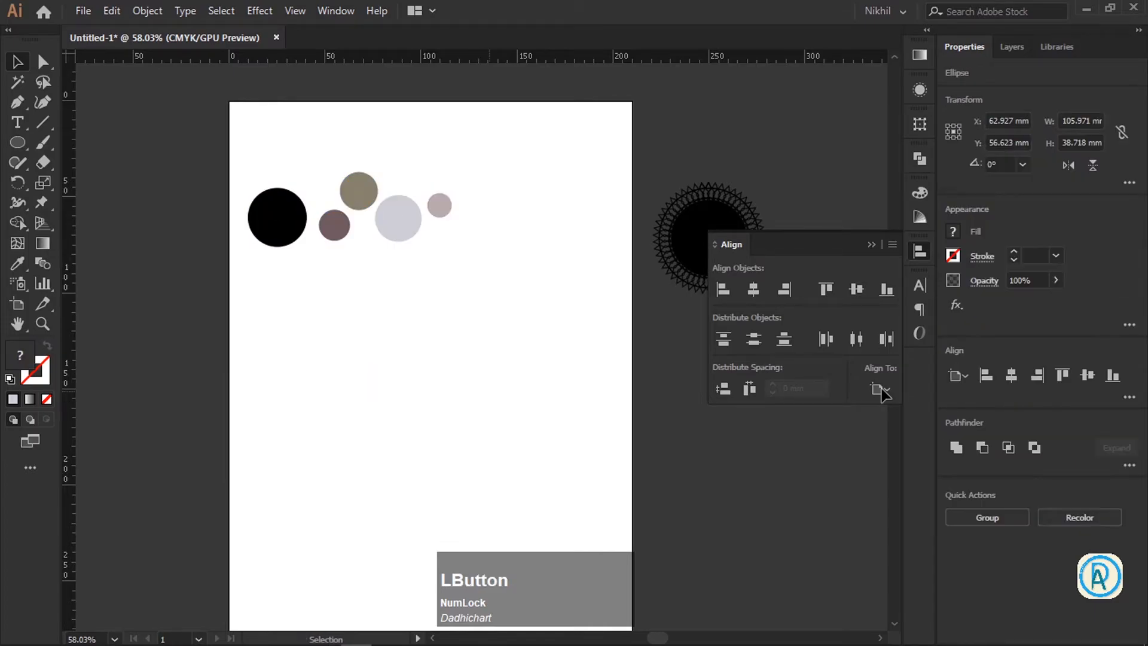
{"action": "left_click", "coordinate": [882, 389]}
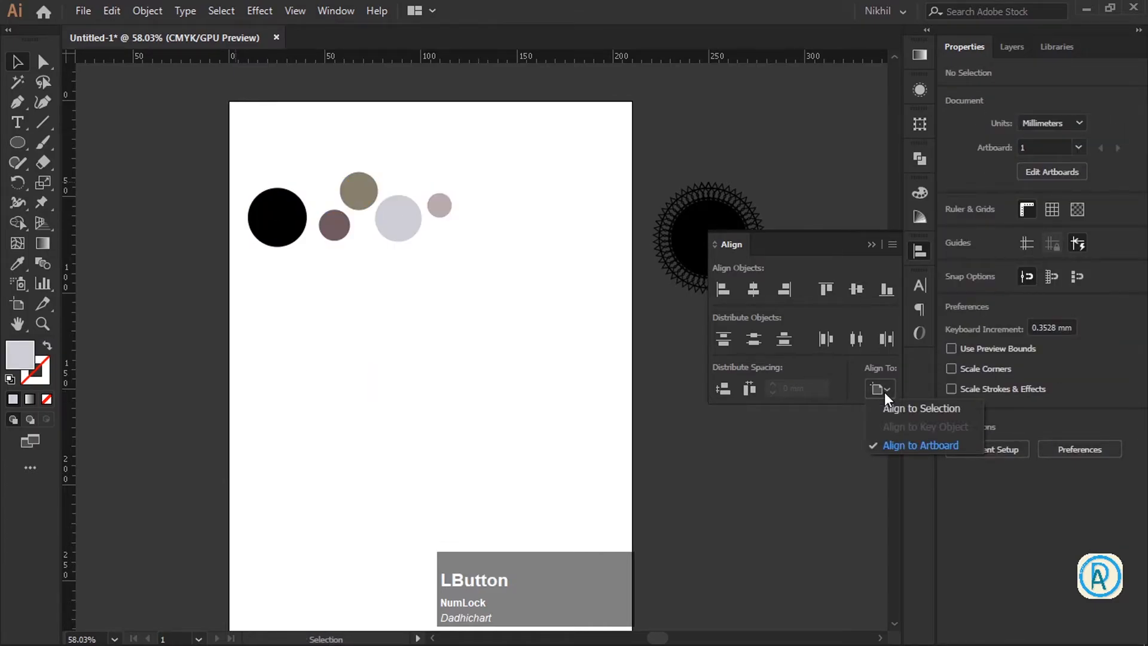
{"action": "left_click", "coordinate": [885, 392]}
{"action": "left_click", "coordinate": [880, 392]}
Center all five circles horizontally and vertically on the light lavender circle as the key object, and undo the alignment.
{"action": "left_click_drag", "start_coordinate": [230, 124], "coordinate": [423, 267]}
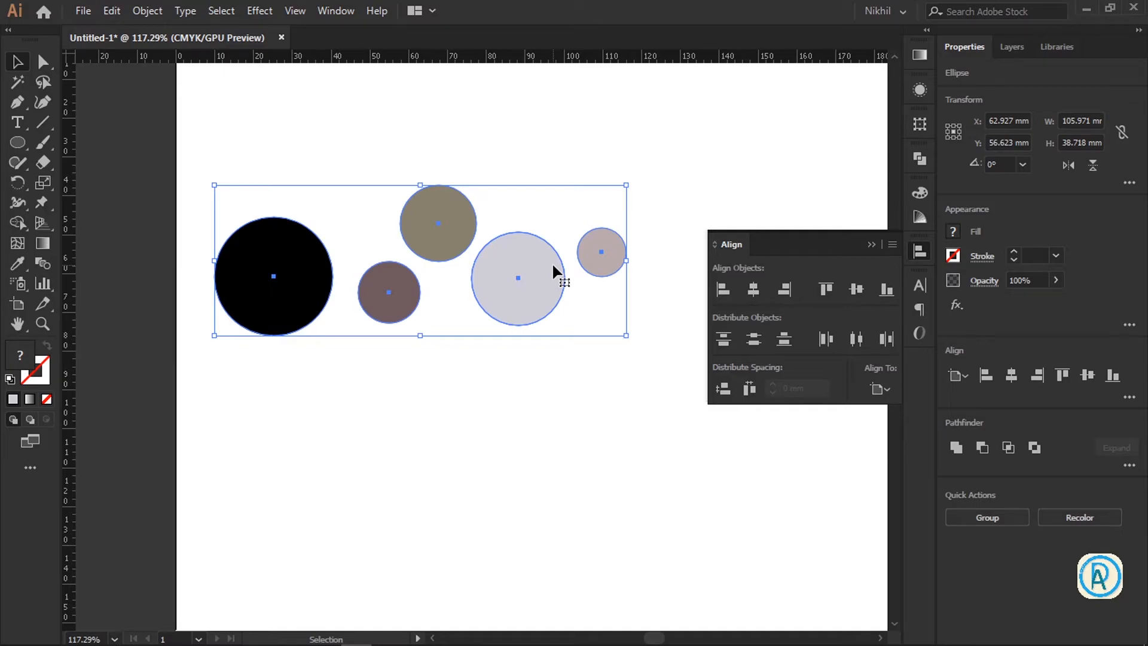
{"action": "left_click", "coordinate": [673, 401]}
{"action": "left_click_drag", "start_coordinate": [144, 132], "coordinate": [673, 401]}
{"action": "left_click", "coordinate": [528, 281]}
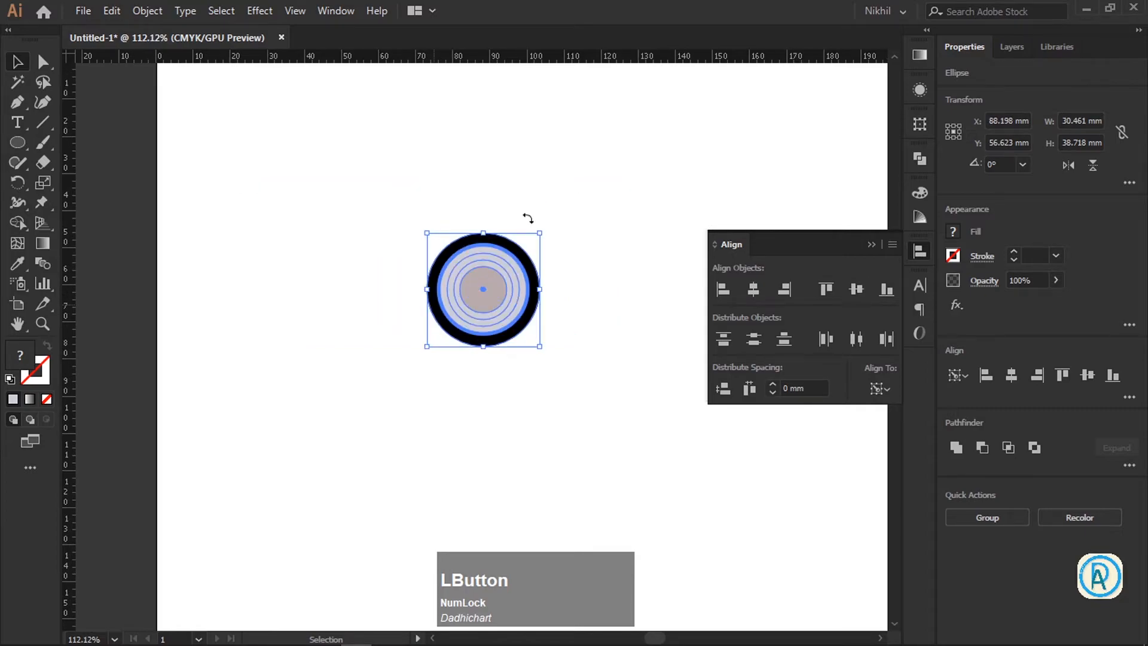
{"action": "left_click", "coordinate": [479, 251]}
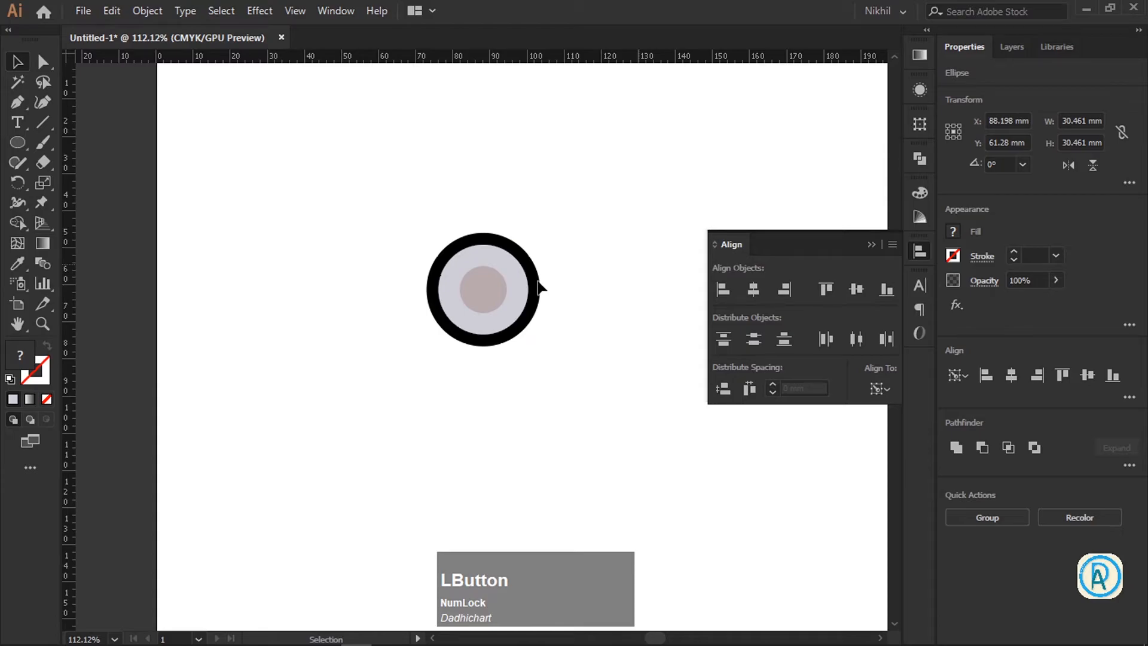
{"action": "key", "text": "ctrl+z"}
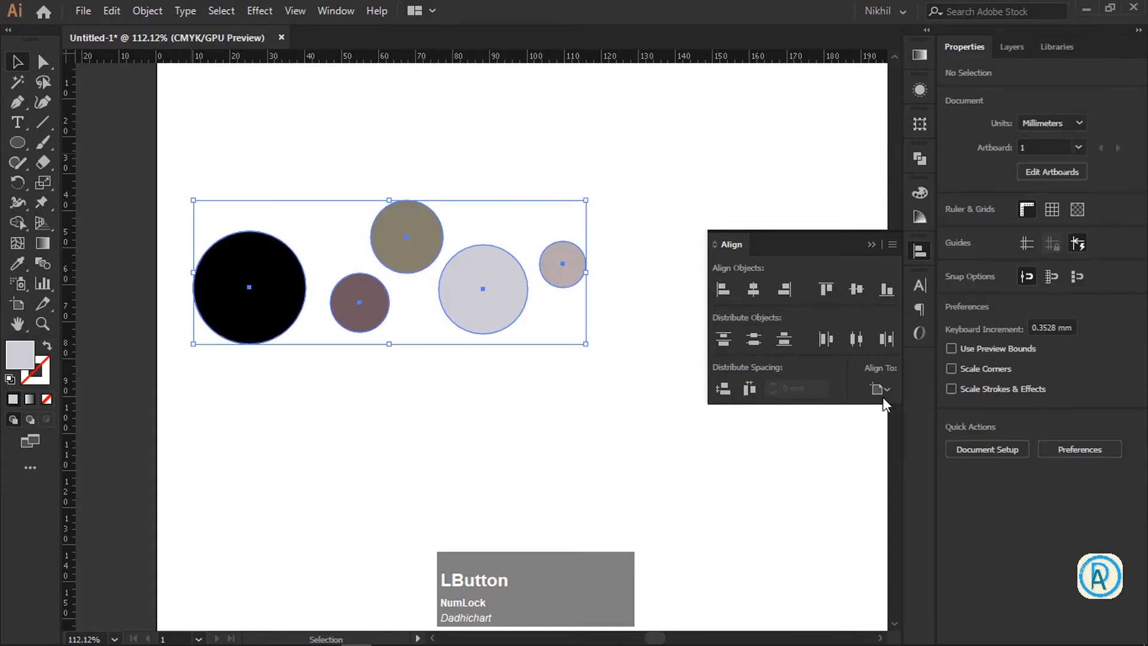
Set the five circles to align to a key object, make the muted maroon circle the key, and deselect them.
{"action": "left_click", "coordinate": [882, 395]}
{"action": "left_click", "coordinate": [911, 426]}
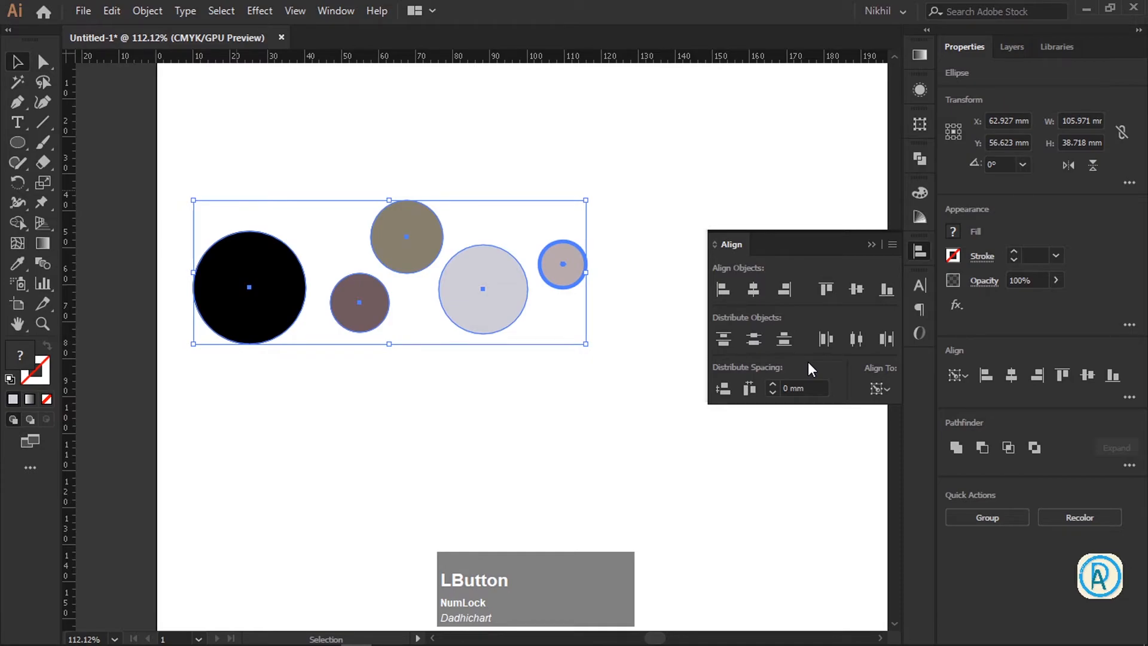
{"action": "left_click", "coordinate": [366, 327]}
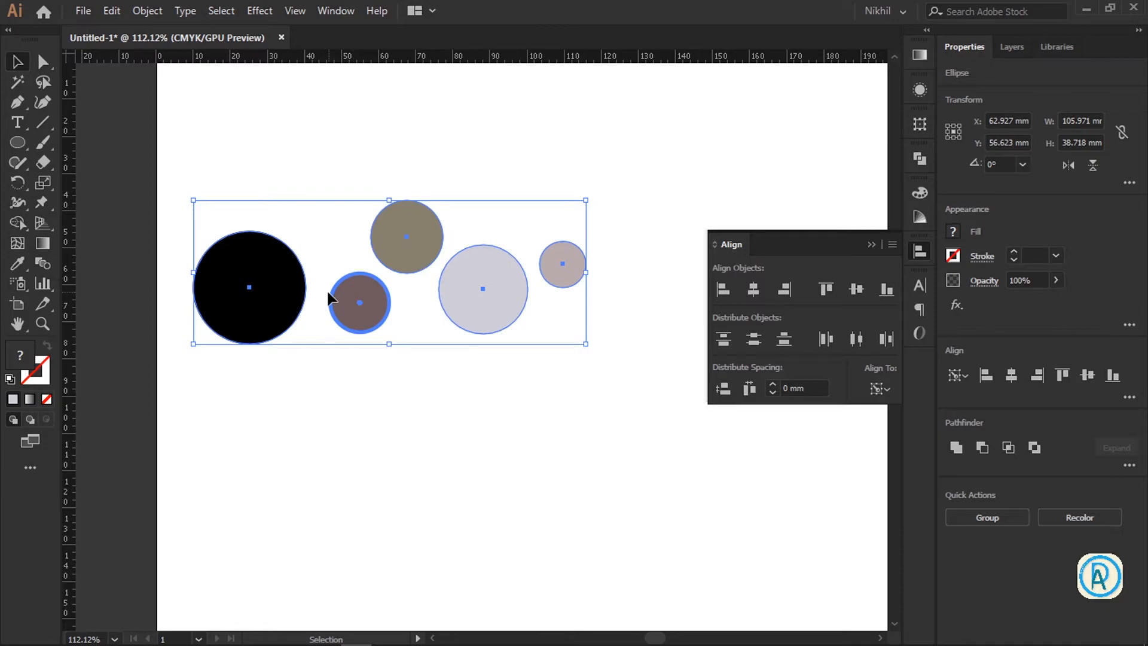
{"action": "left_click", "coordinate": [574, 360]}
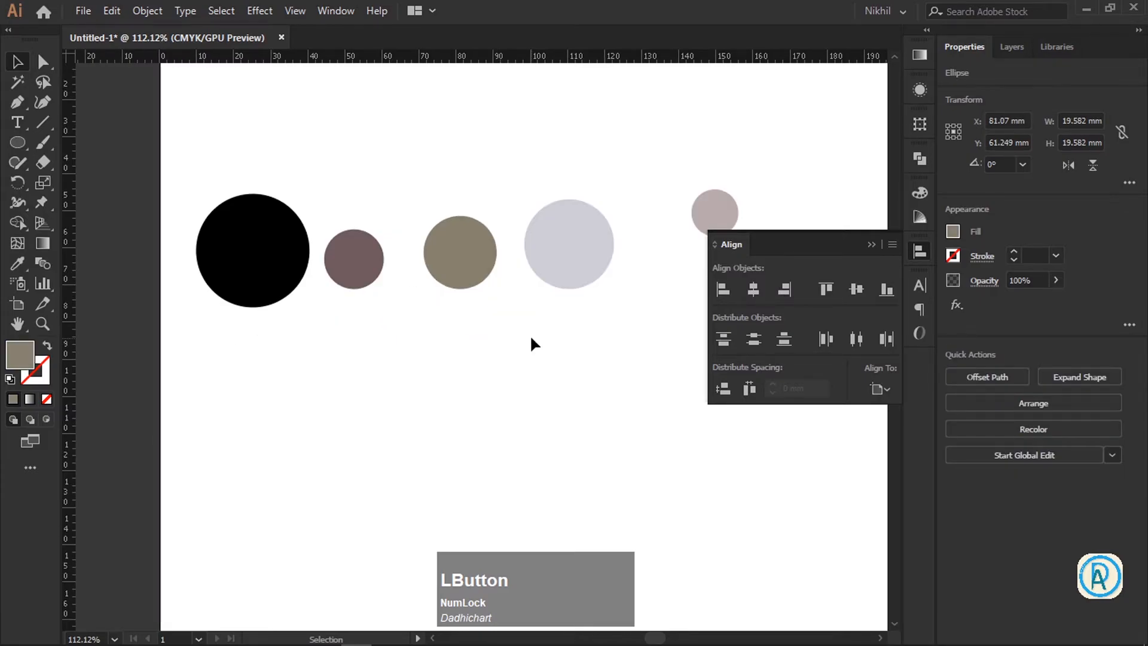
Select the five circles and distribute them by their horizontal centers across the artboard.
{"action": "key", "text": "space"}
{"action": "left_click_drag", "start_coordinate": [563, 322], "coordinate": [523, 312]}
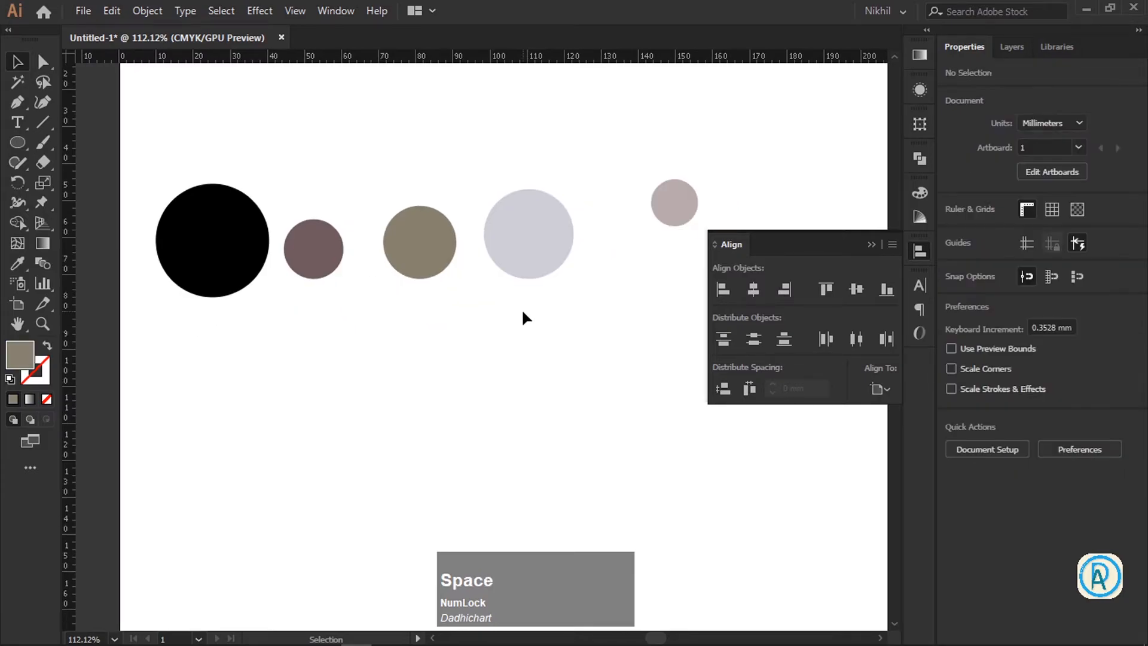
{"action": "left_click_drag", "start_coordinate": [137, 141], "coordinate": [192, 156]}
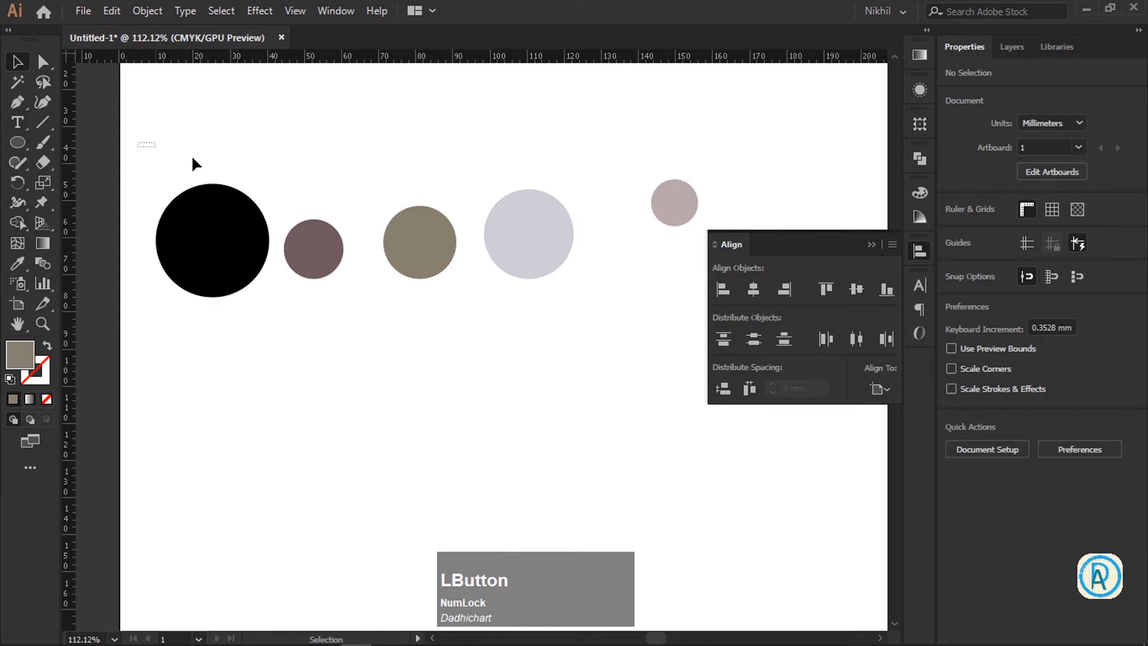
{"action": "left_click_drag", "start_coordinate": [191, 154], "coordinate": [862, 343]}
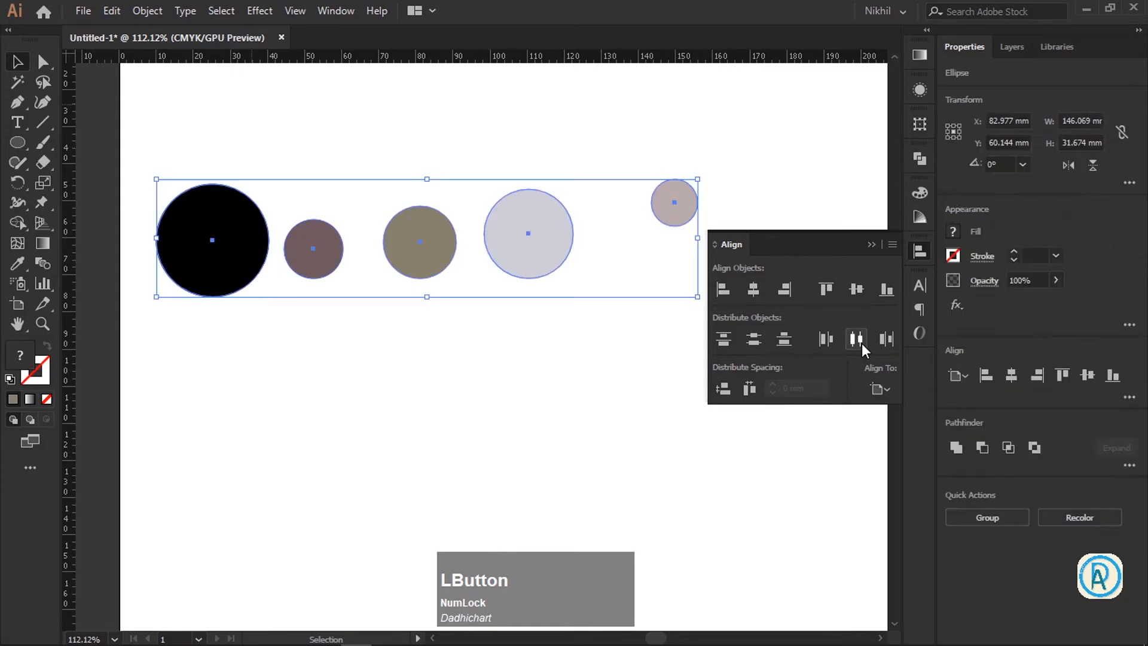
{"action": "left_click", "coordinate": [863, 343]}
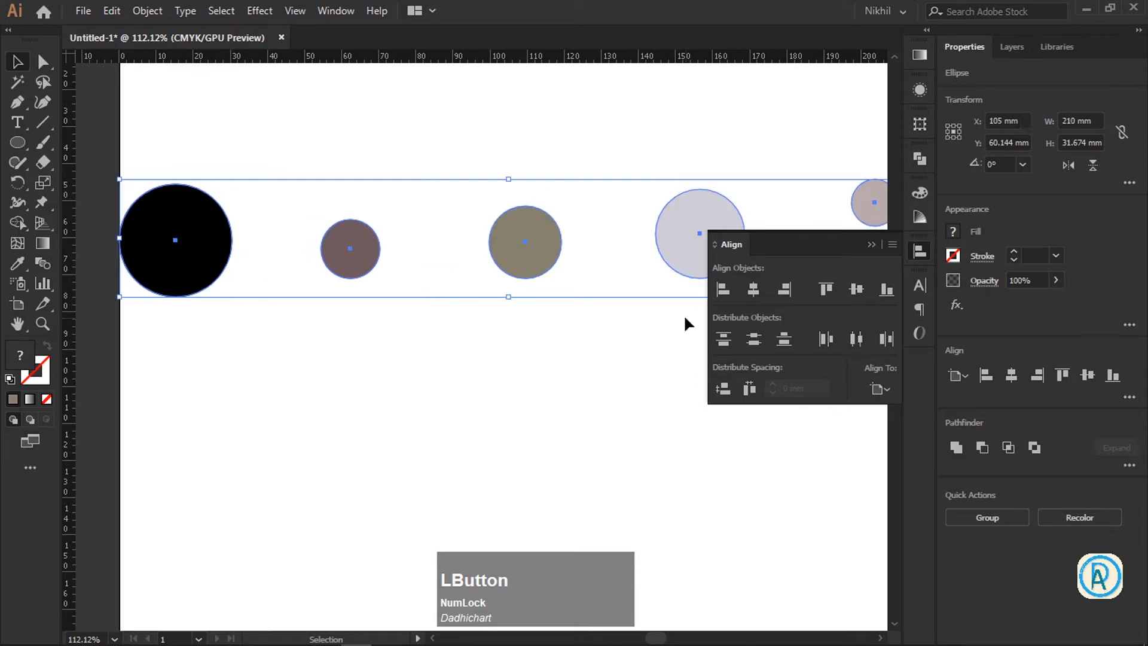
Distribute the five circles by their left edges, undo that distribution, and distribute them by their right edges.
{"action": "key", "text": "ctrl"}
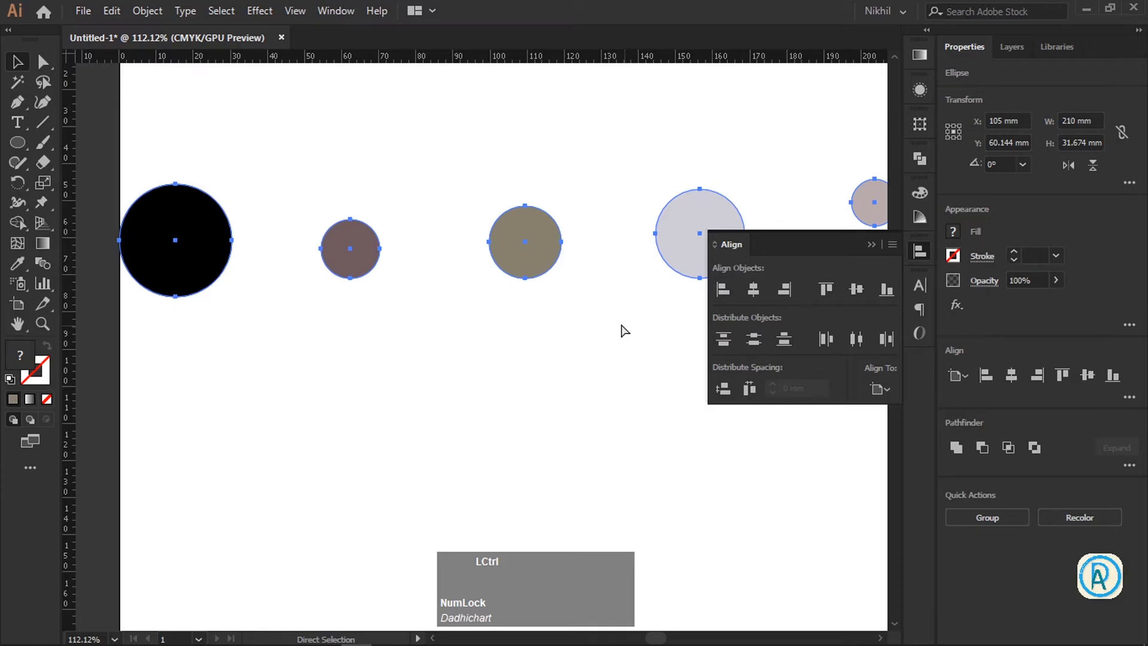
{"action": "key", "text": "ctrl+minus"}
{"action": "key", "text": "ctrl+minus"}
{"action": "left_click", "coordinate": [827, 339]}
{"action": "key", "text": "ctrl+z"}
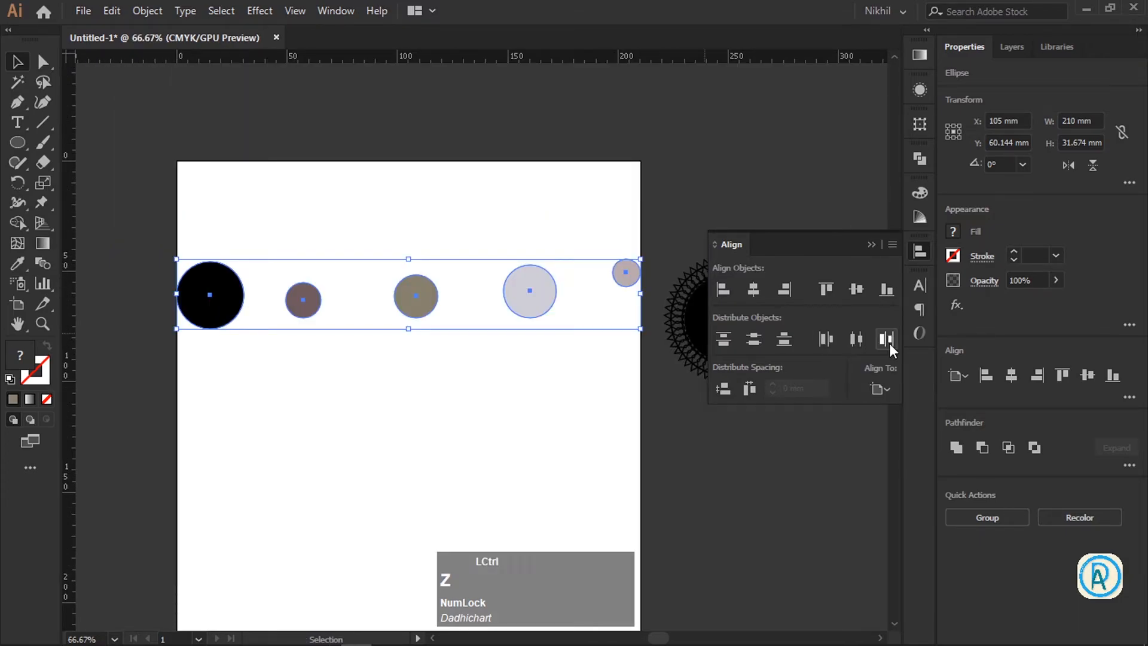
{"action": "left_click", "coordinate": [887, 339]}
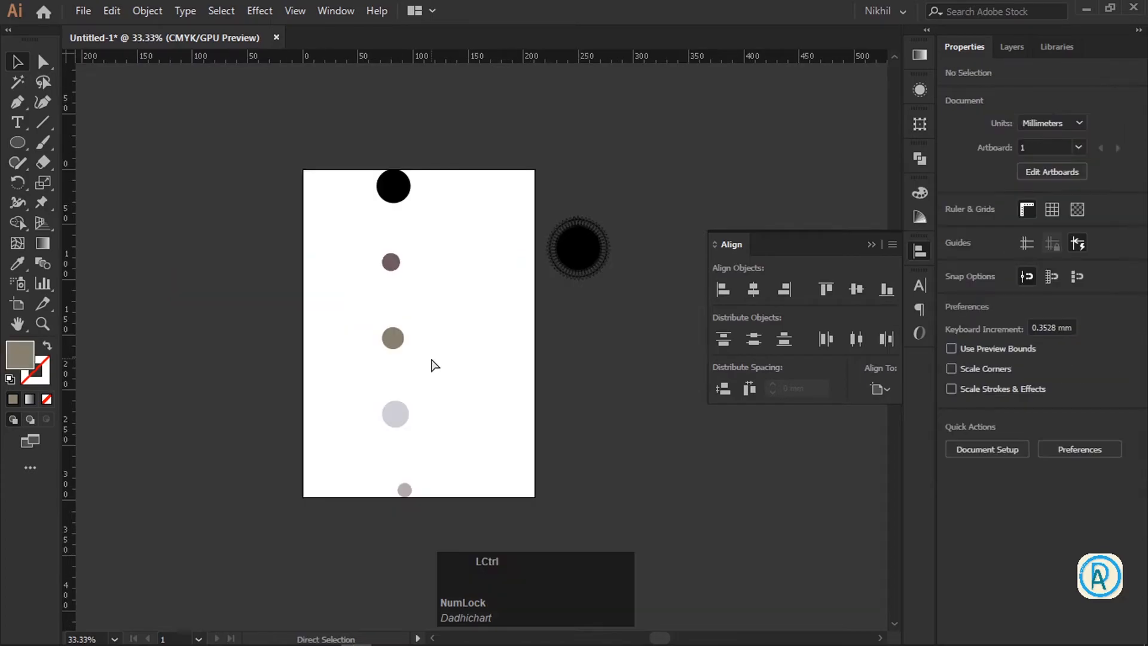
Center the vertical column of five circles horizontally on the artboard, and delete the circles.
{"action": "left_click_drag", "start_coordinate": [359, 150], "coordinate": [476, 521]}
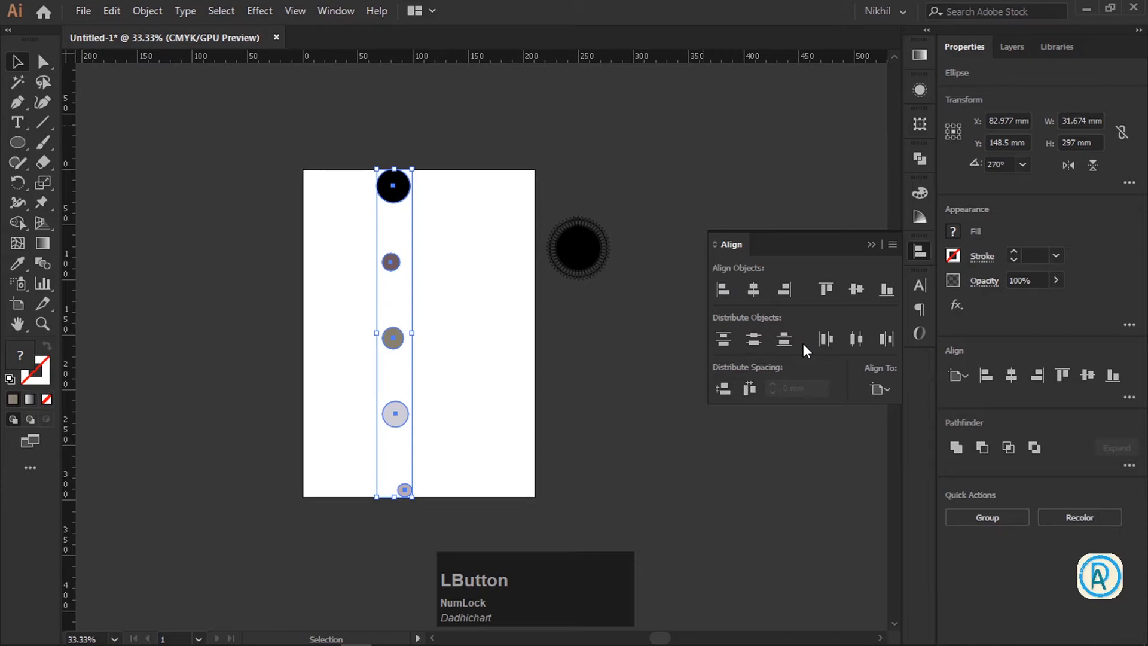
{"action": "left_click", "coordinate": [471, 507]}
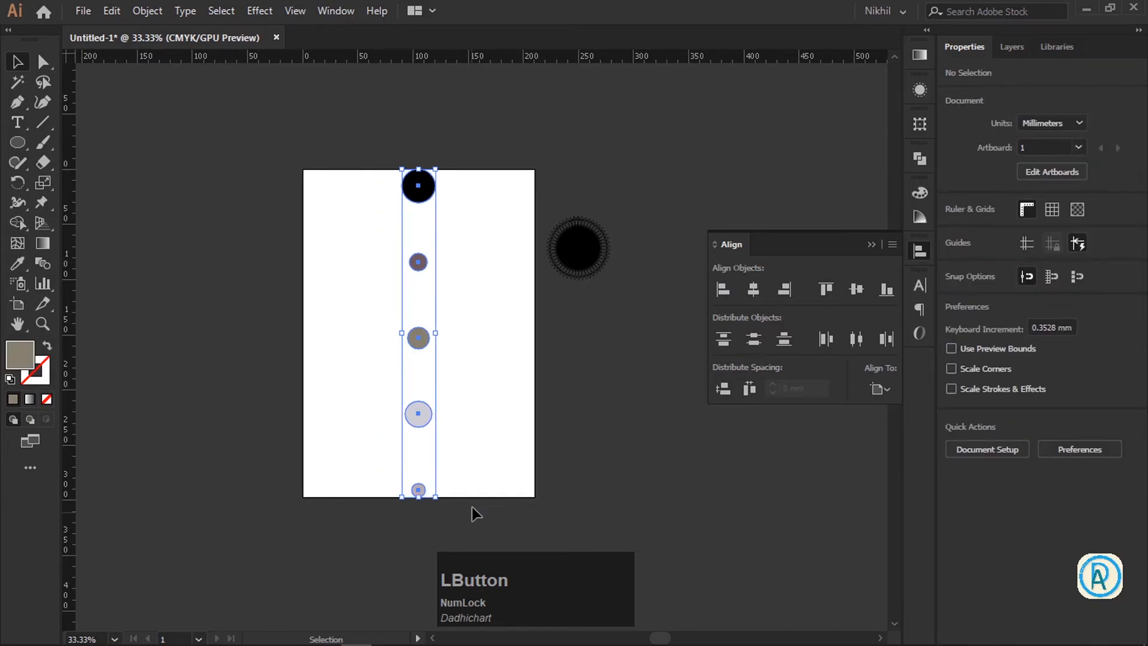
{"action": "key", "text": "Delete"}
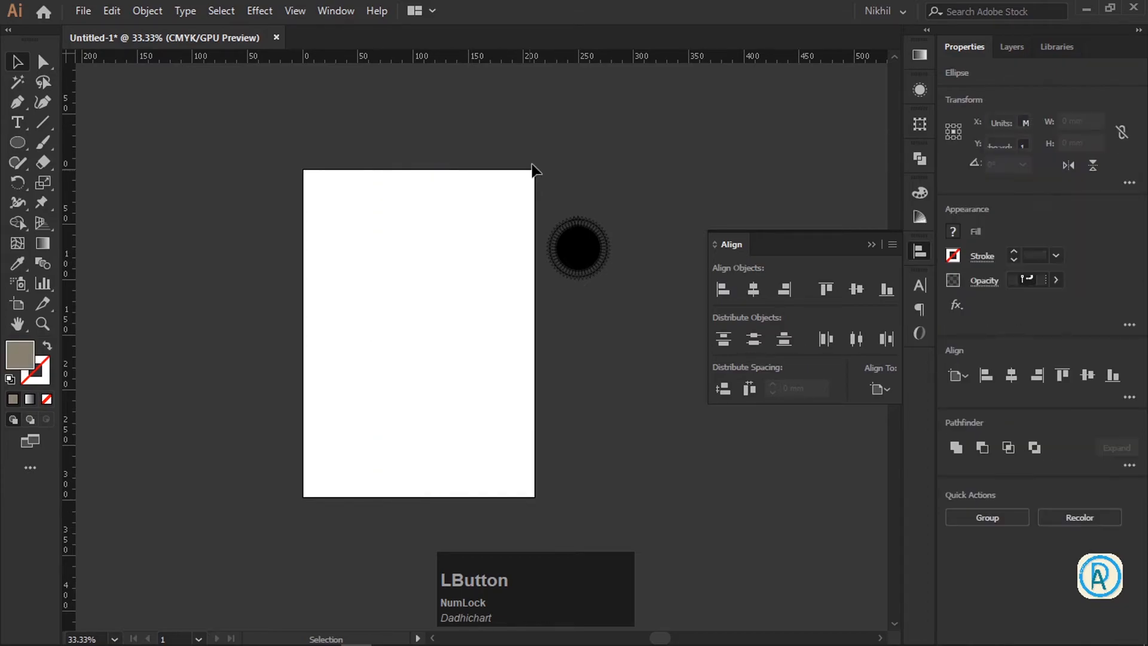
Center the star ring with its black circle on the artboard and deselect the artwork.
{"action": "left_click", "coordinate": [654, 342]}
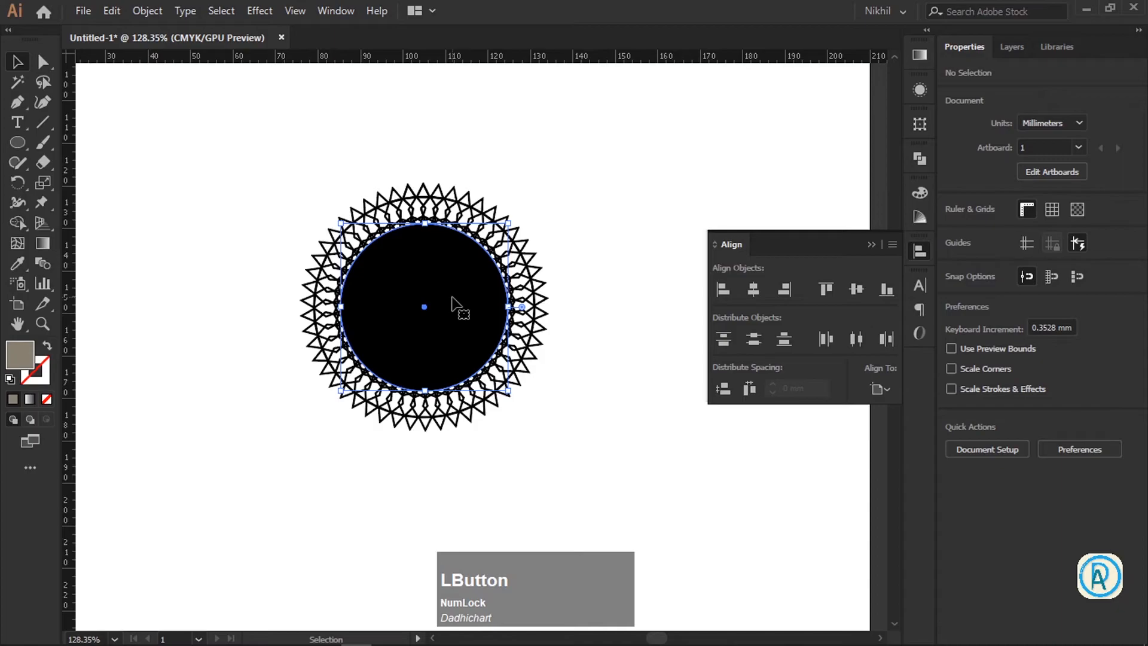
{"action": "left_click", "coordinate": [455, 305]}
{"action": "left_click", "coordinate": [547, 210]}
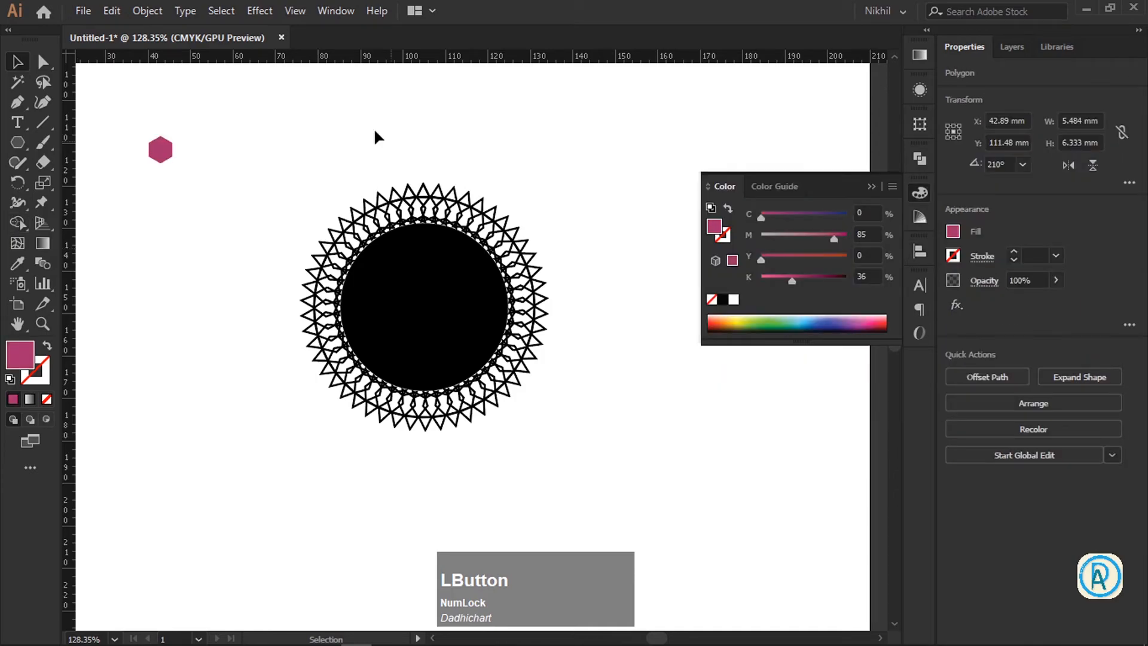
Move the magenta hexagon to the top of the star ring and select it together with the black circle.
{"action": "left_click_drag", "start_coordinate": [157, 149], "coordinate": [423, 171]}
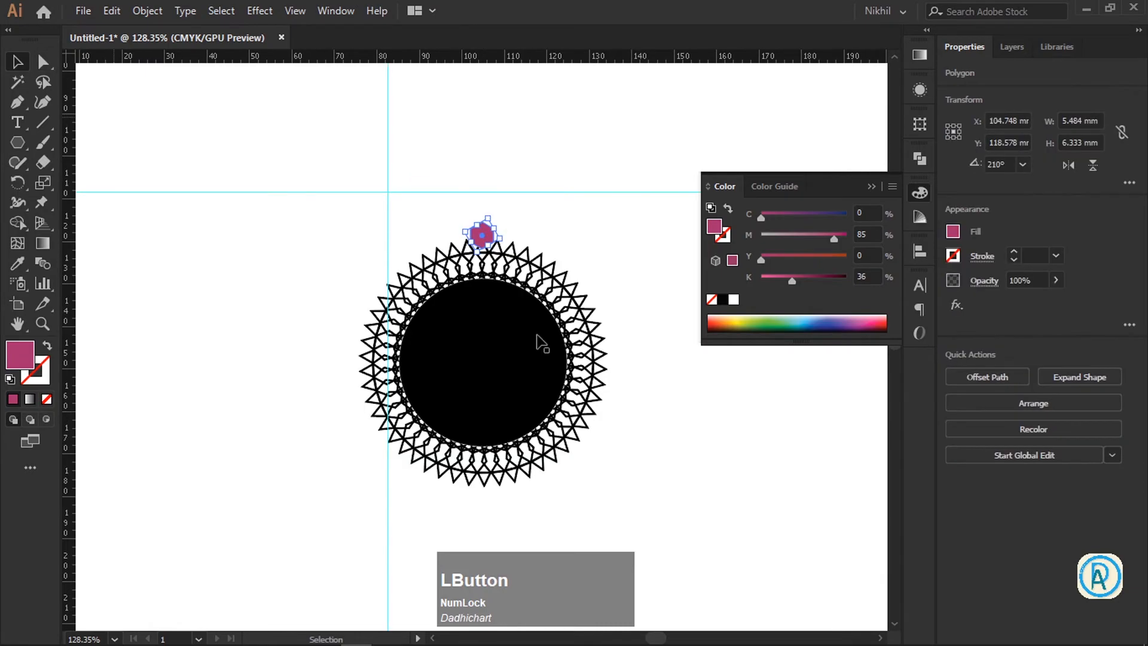
{"action": "left_click", "coordinate": [511, 372], "text": "shift"}
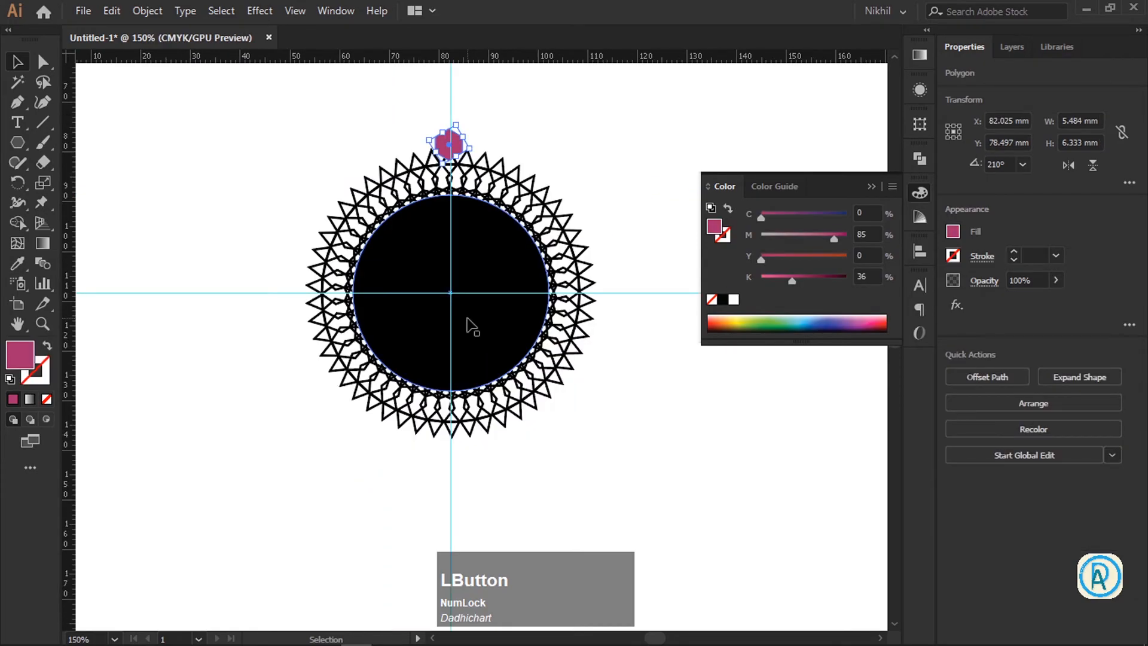
Rotate copies of the magenta hexagon around the black circle's center in 12° steps until they surround the star ring.
{"action": "left_click", "coordinate": [459, 149]}
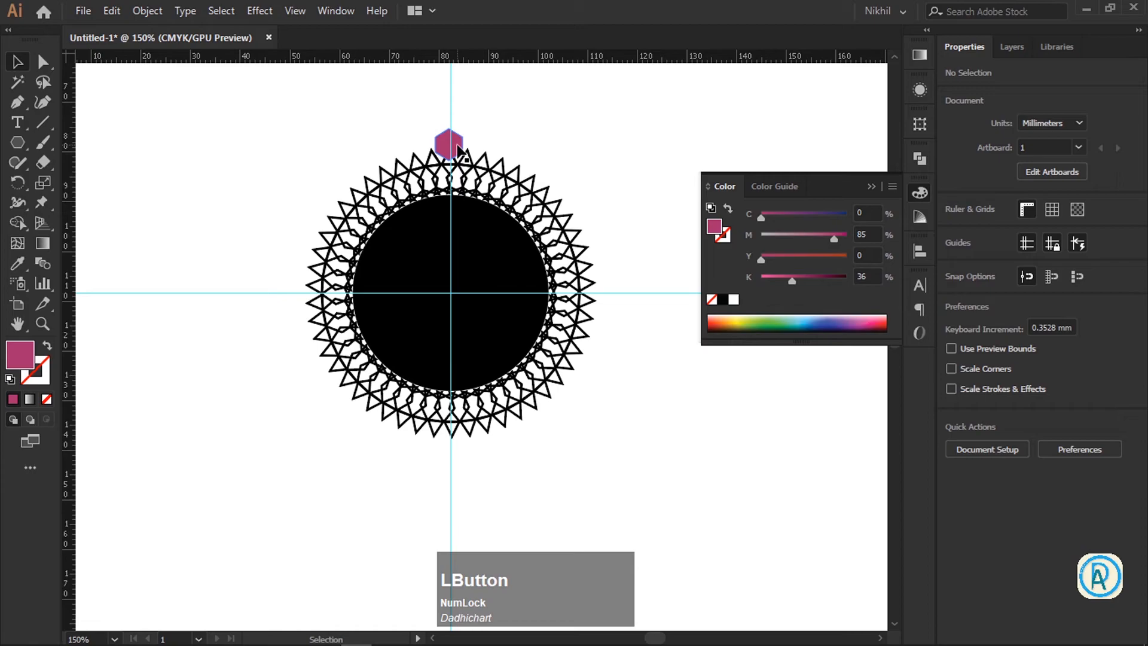
{"action": "key", "text": "r"}
{"action": "left_click", "coordinate": [450, 292], "text": "alt"}
{"action": "type", "text": "360/"}
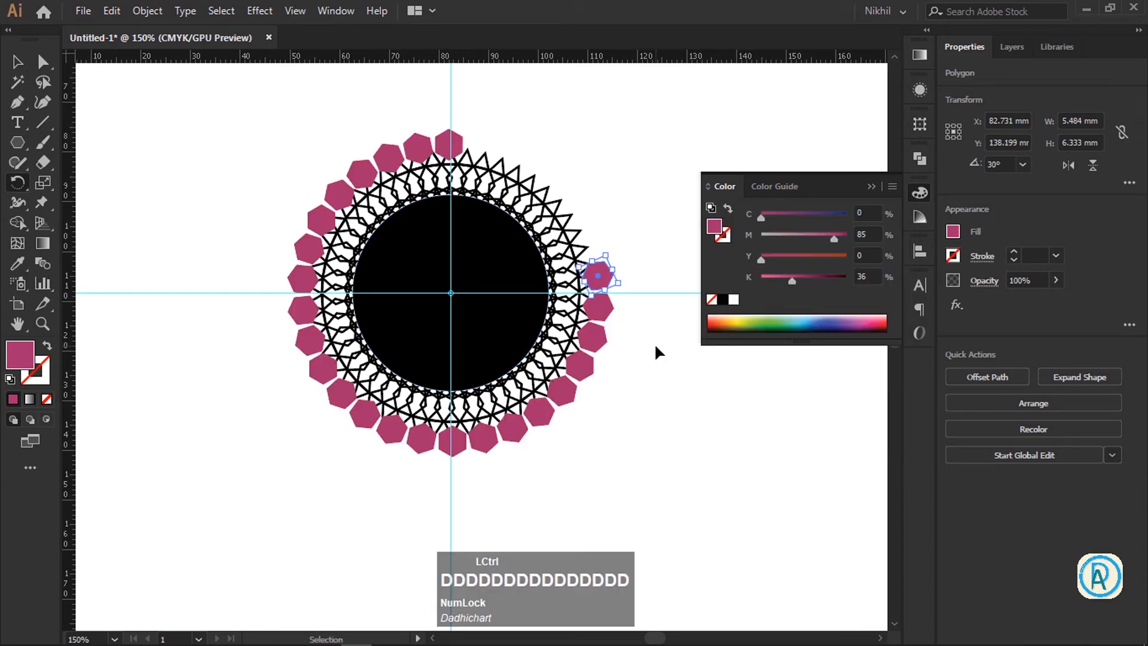
{"action": "key", "text": "ctrl+d"}
{"action": "key", "text": "ctrl+d"}
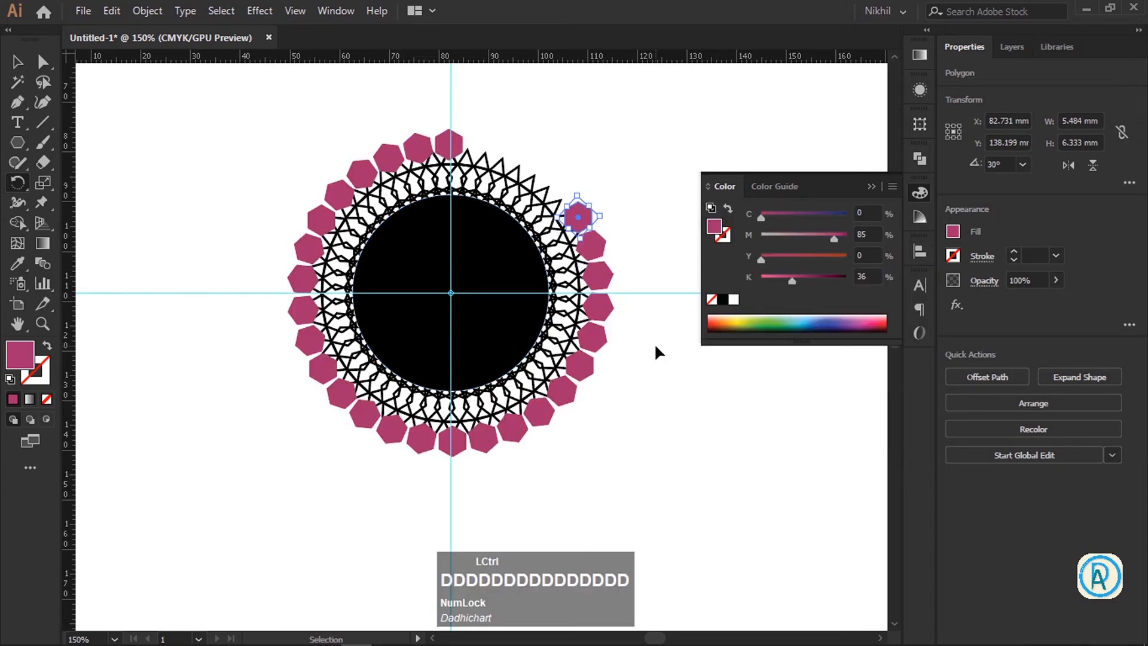
{"action": "key", "text": "ctrl+d"}
{"action": "key", "text": "ctrl+d"}
{"action": "key", "text": "ctrl+d"}
{"action": "key", "text": "ctrl+d"}
{"action": "key", "text": "ctrl+d"}
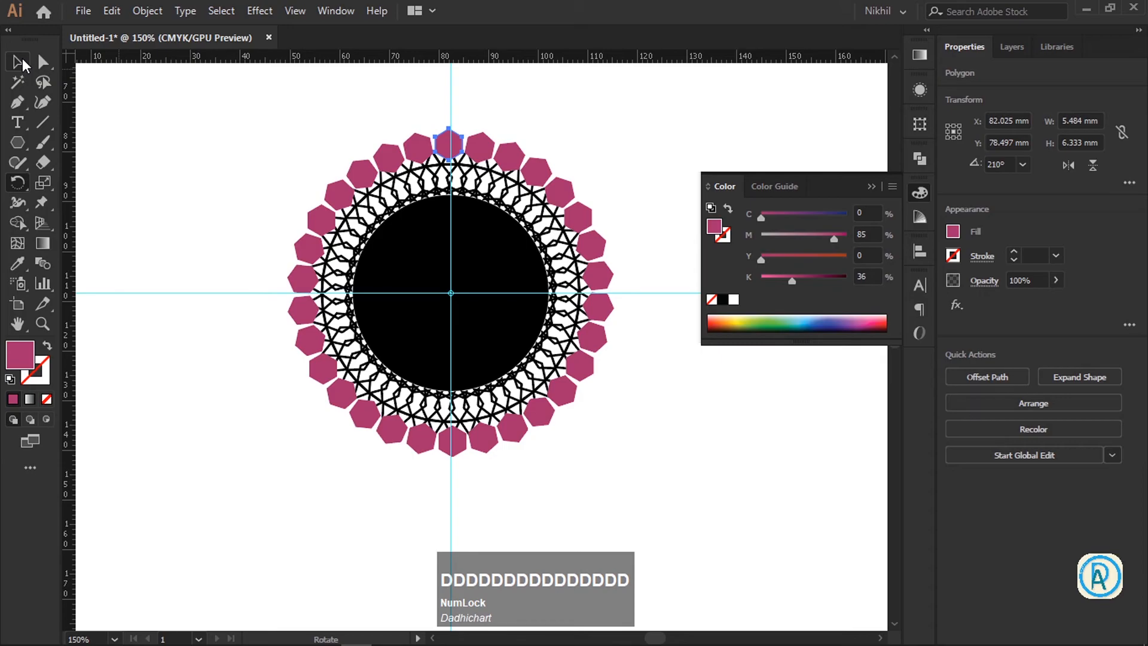
Draw a narrow white ellipse about 1.4 by 8.8 mm without a stroke and place it inside the black circle's upper edge.
{"action": "left_click_drag", "start_coordinate": [241, 174], "coordinate": [247, 201]}
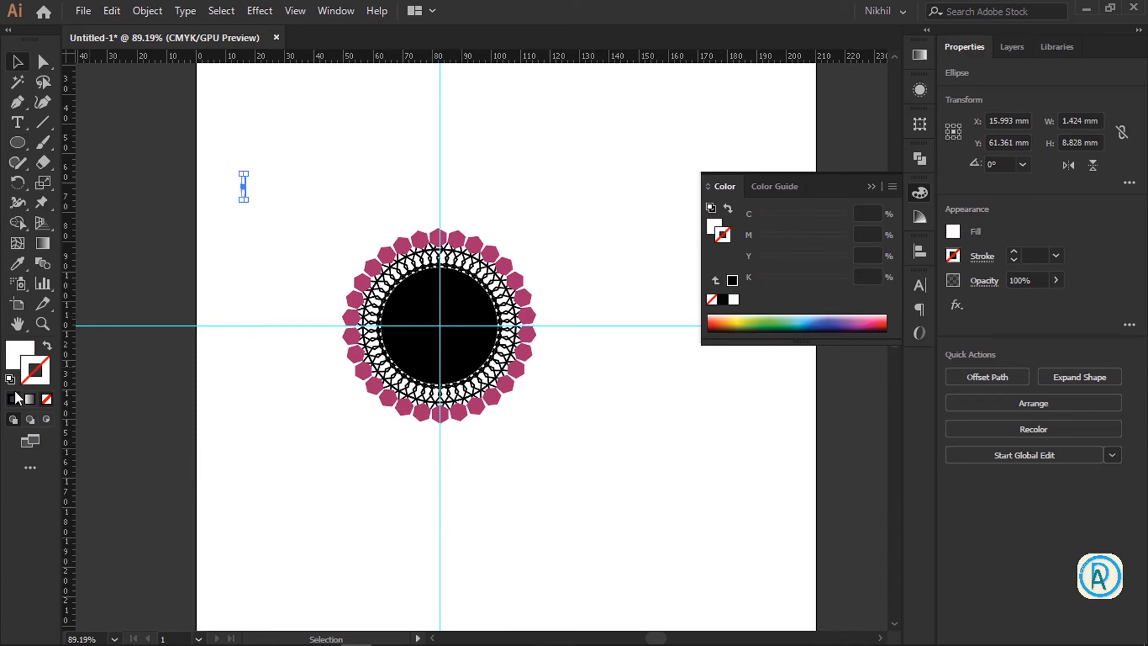
{"action": "key", "text": "x"}
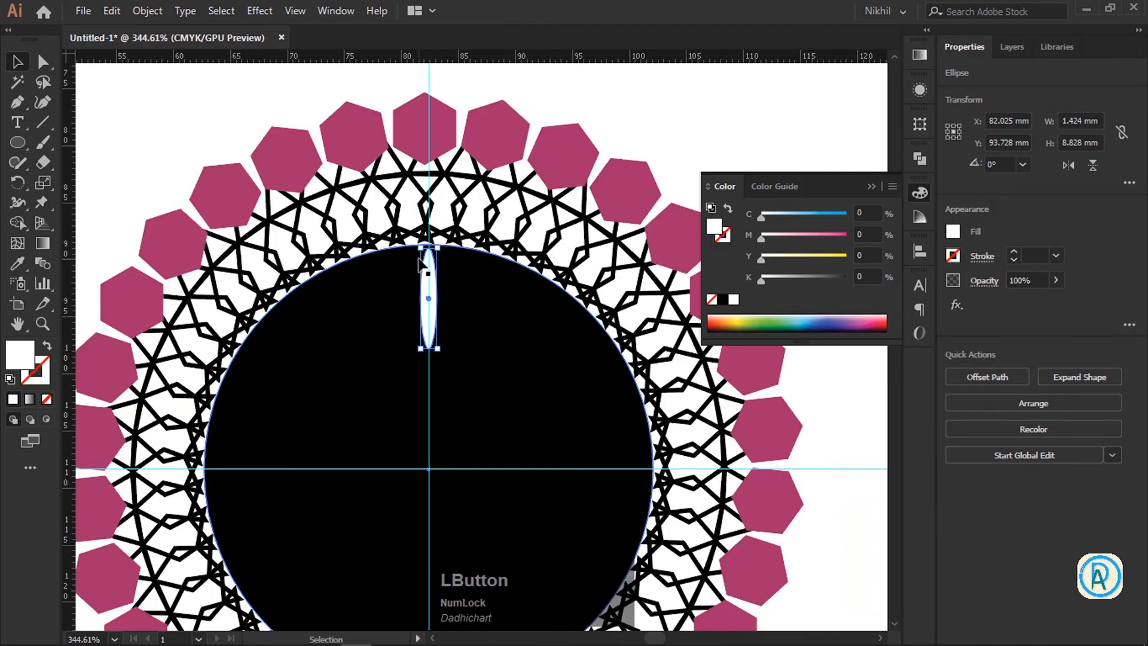
{"action": "scroll", "coordinate": [429, 284], "scroll_direction": "up", "scroll_amount": 3}
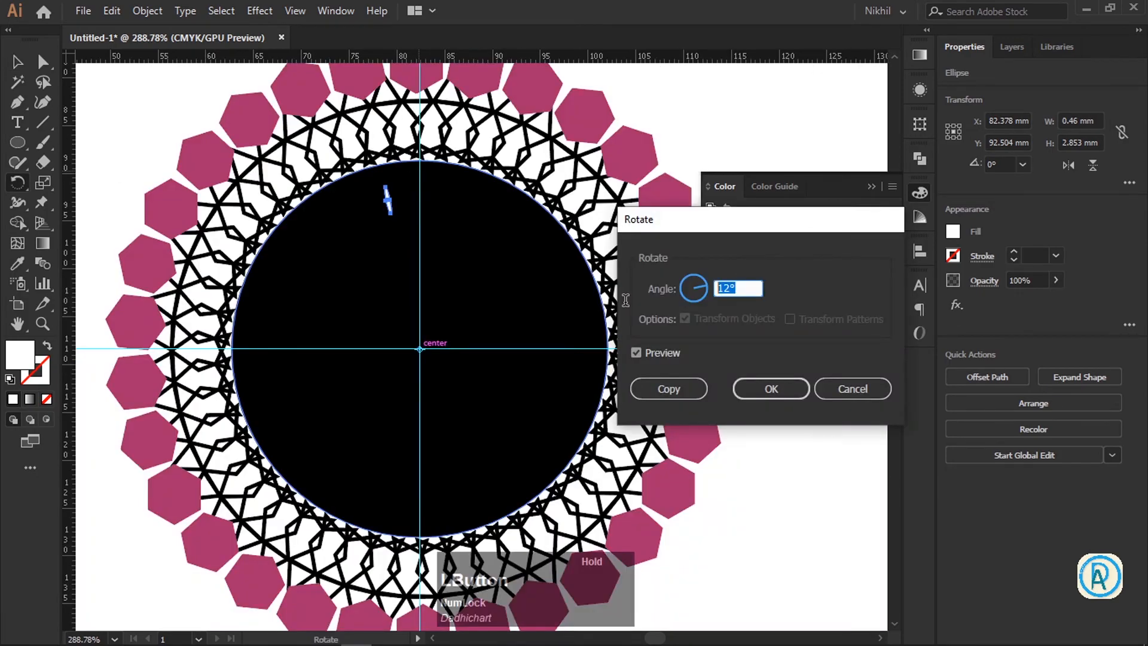
Rotate copies of the small white ellipse around the black circle's center in 12° steps to form a full ring.
{"action": "type", "text": "360/"}
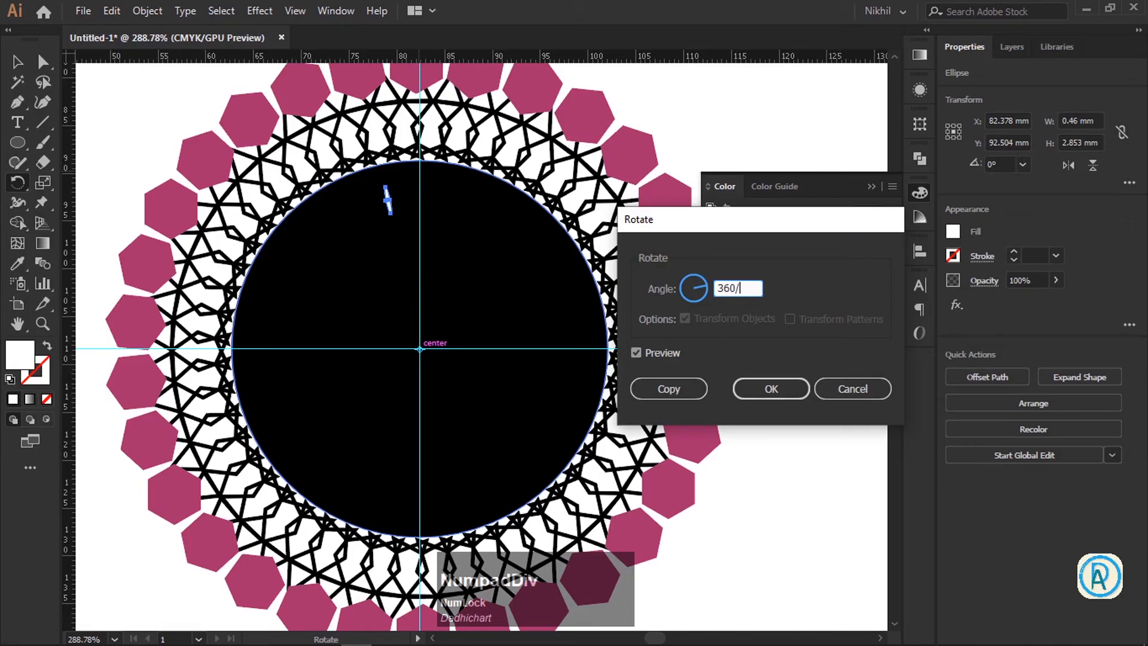
{"action": "key", "text": "Escape"}
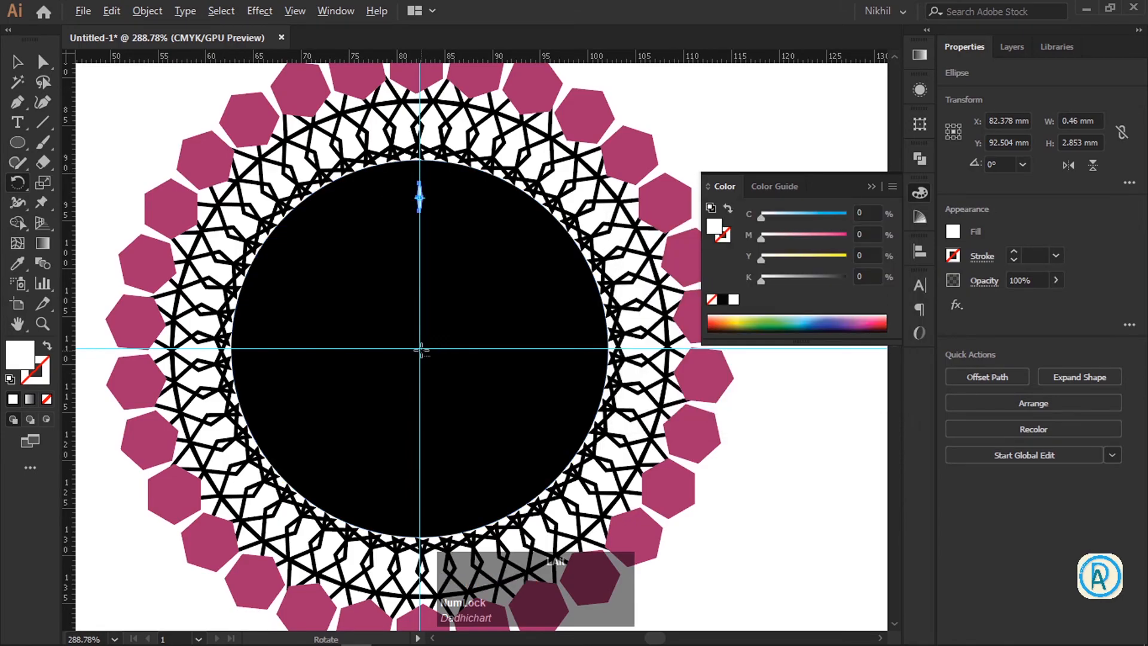
{"action": "left_click", "coordinate": [420, 349], "text": "alt"}
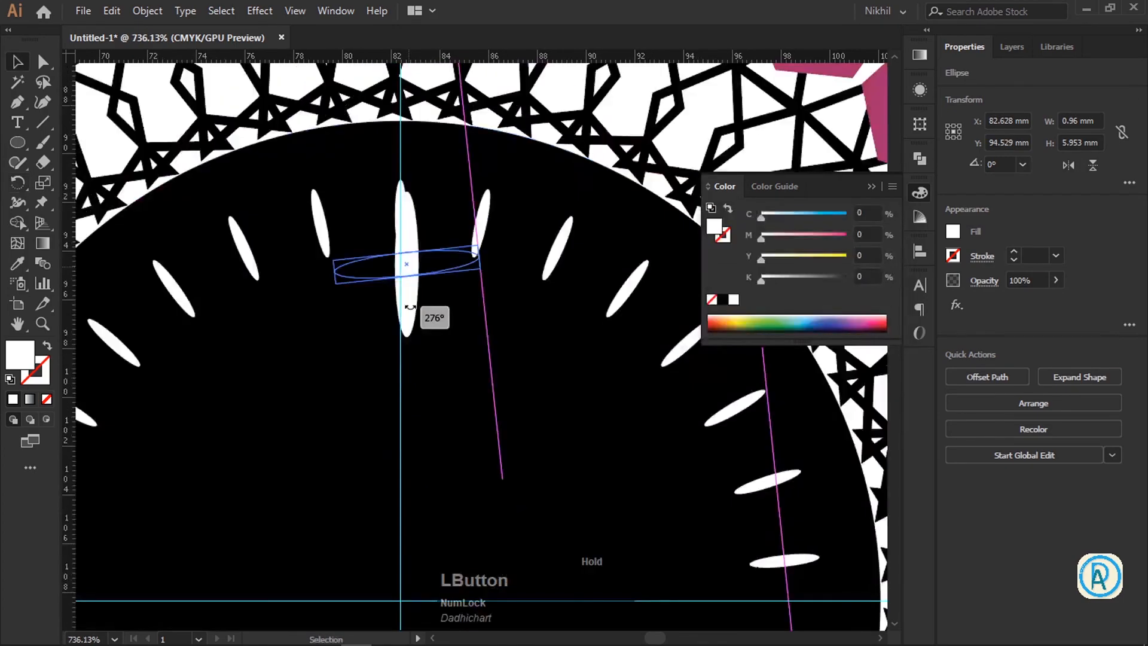
Try rotating the larger white ellipse near the upper part of the black circle, and undo the rotation.
{"action": "left_click_drag", "start_coordinate": [415, 313], "coordinate": [413, 280]}
{"action": "key", "text": "ctrl+z"}
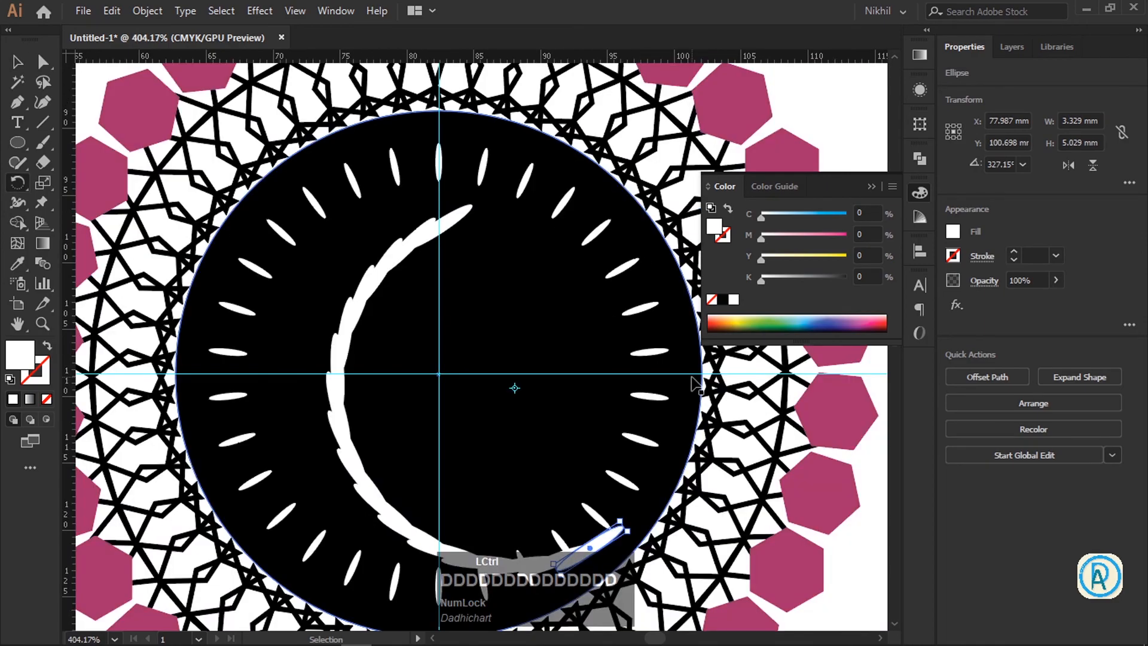
Try building a ring from repeated rotated copies of the tilted white ellipse around an off-center point, and undo the copies.
{"action": "key", "text": "ctrl+d"}
{"action": "key", "text": "ctrl+d"}
{"action": "key", "text": "ctrl+d"}
{"action": "key", "text": "ctrl+d"}
{"action": "key", "text": "ctrl+d"}
{"action": "key", "text": "ctrl+d"}
{"action": "key", "text": "ctrl+d"}
{"action": "key", "text": "ctrl+d"}
{"action": "key", "text": "ctrl+d"}
{"action": "key", "text": "ctrl+d"}
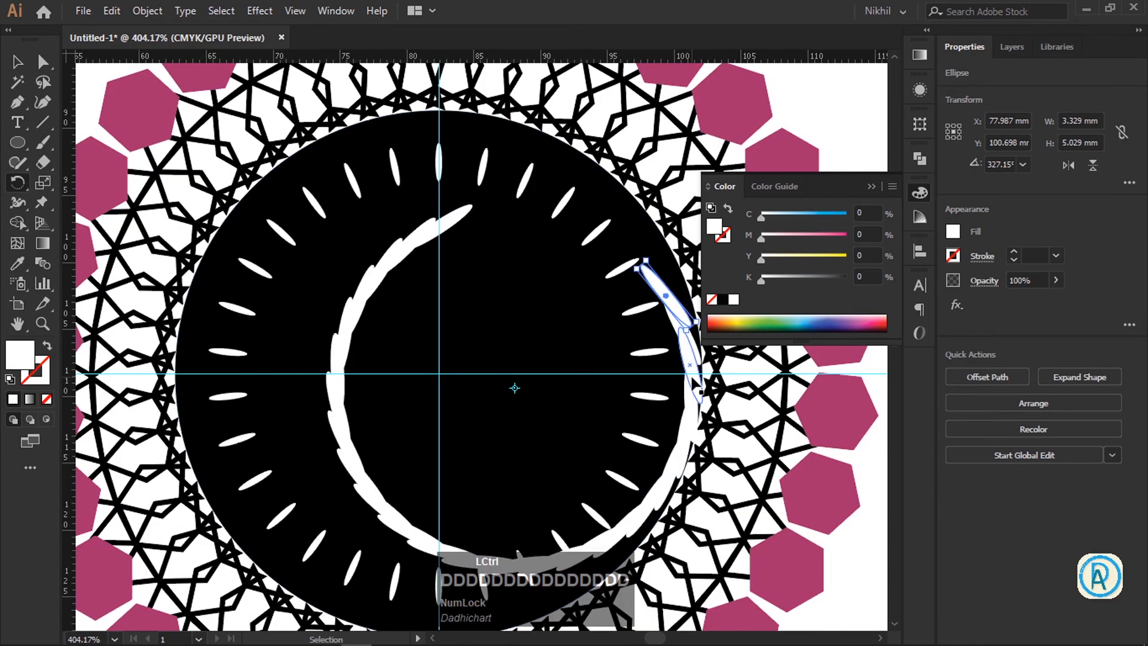
{"action": "key", "text": "ctrl+d"}
{"action": "key", "text": "ctrl+d"}
{"action": "key", "text": "ctrl+d"}
{"action": "key", "text": "ctrl+d"}
{"action": "key", "text": "ctrl+d"}
{"action": "key", "text": "ctrl+d"}
{"action": "key", "text": "ctrl+d"}
{"action": "key", "text": "ctrl+d"}
{"action": "key", "text": "ctrl+z"}
{"action": "key", "text": "ctrl+z"}
{"action": "key", "text": "ctrl+z"}
{"action": "key", "text": "ctrl+z"}
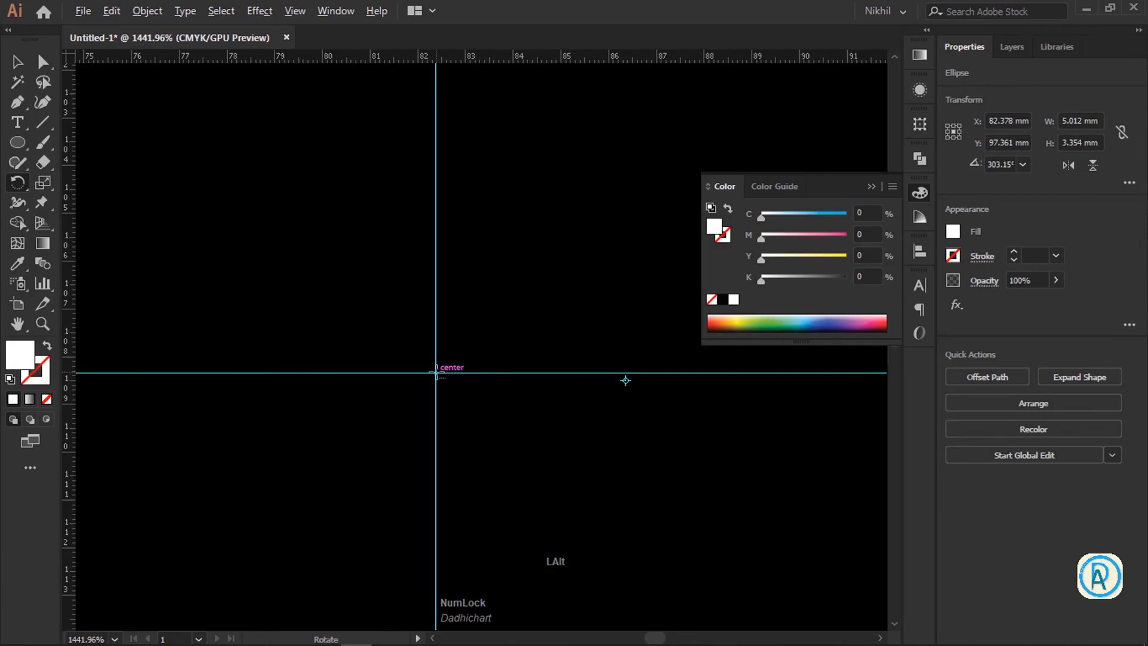
Rotate copies of the tilted white ellipse by 12° around the black circle's exact center to form an inner ring, and deselect it.
{"action": "left_click", "coordinate": [436, 372], "text": "alt"}
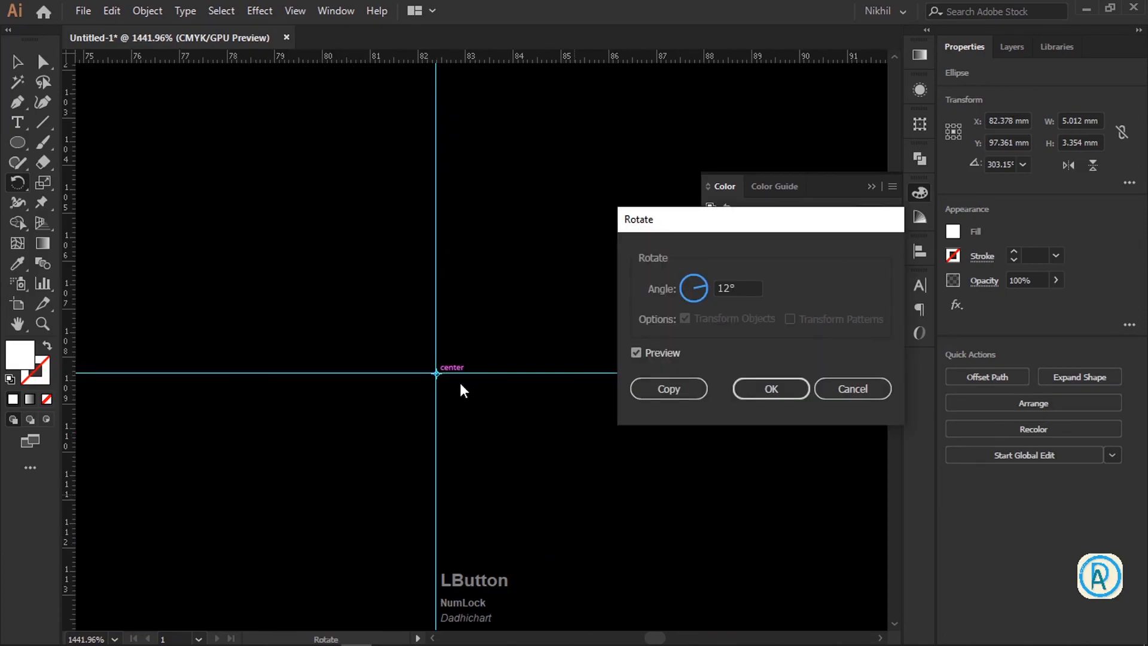
{"action": "left_click", "coordinate": [668, 389]}
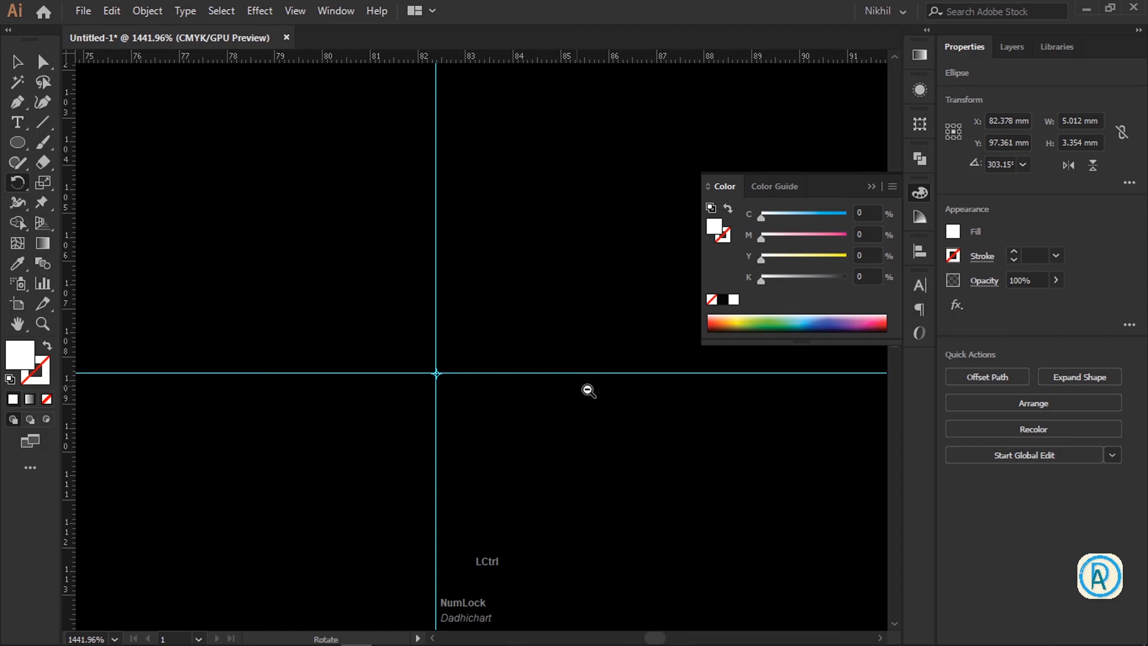
{"action": "key", "text": "ctrl+0"}
{"action": "left_click", "coordinate": [626, 376]}
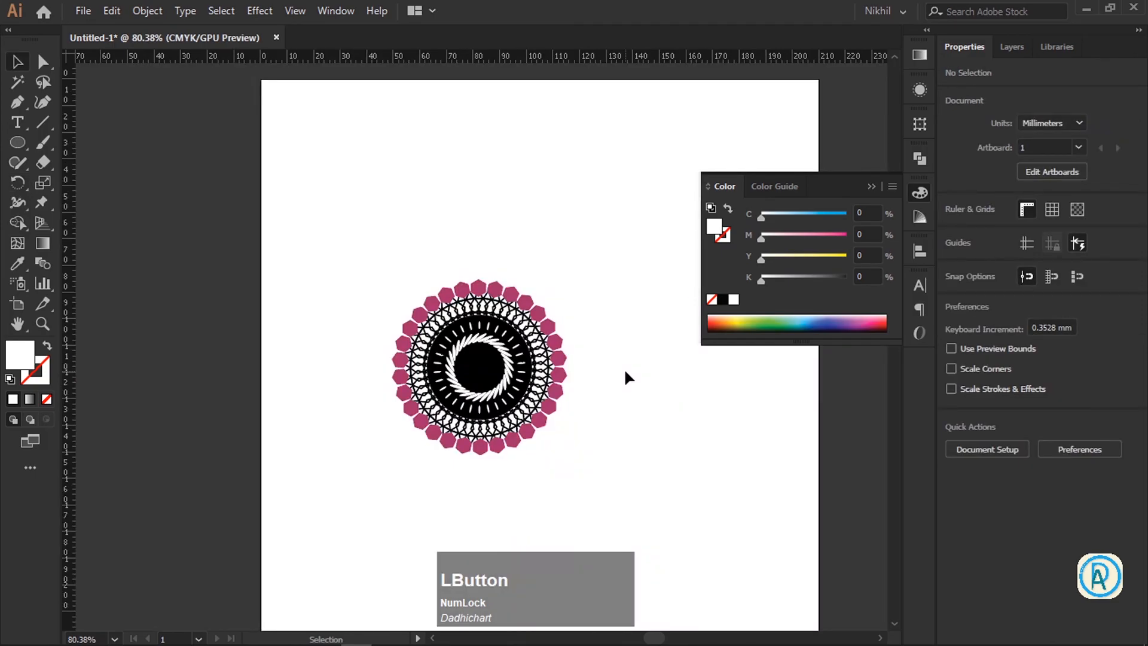